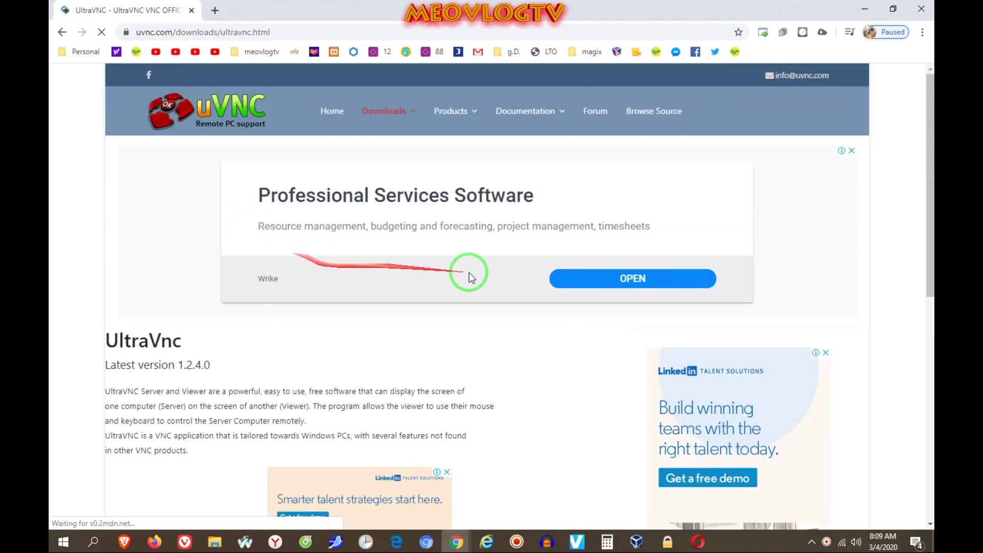
- Close the page advertisement and open the UltraVNC 1.2.4.0 download page
left_click(851, 151)
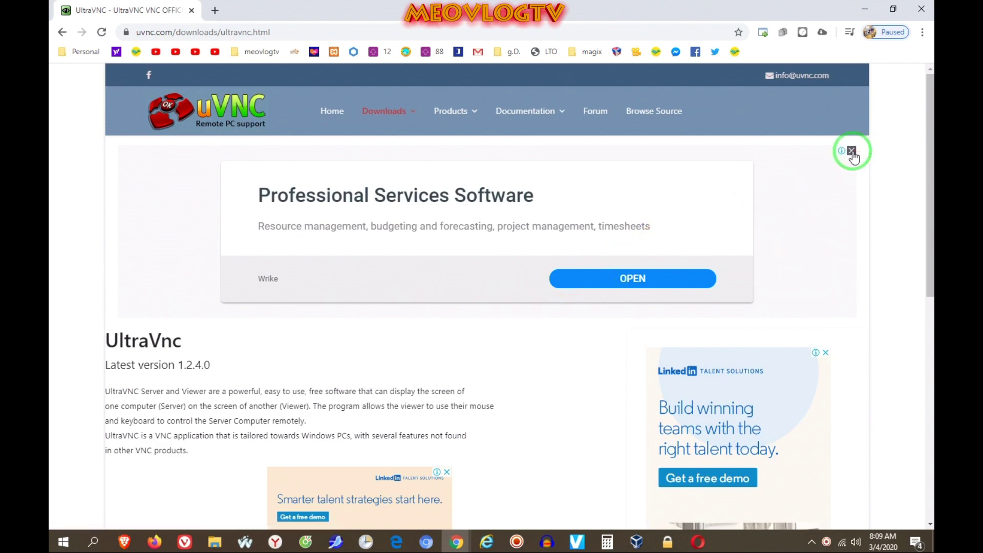
scroll(391, 362, "down", 2)
scroll(377, 370, "up", 2)
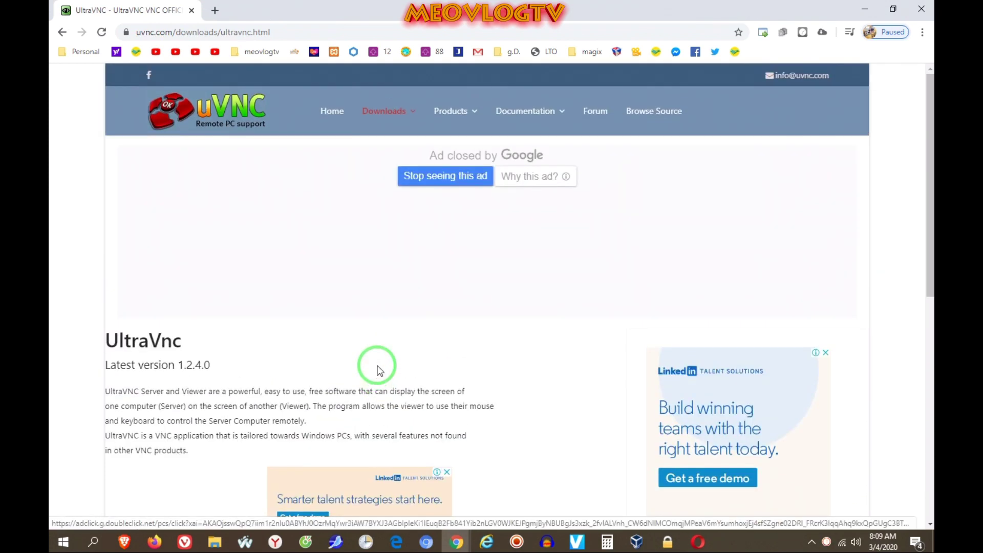
scroll(204, 286, "down", 8)
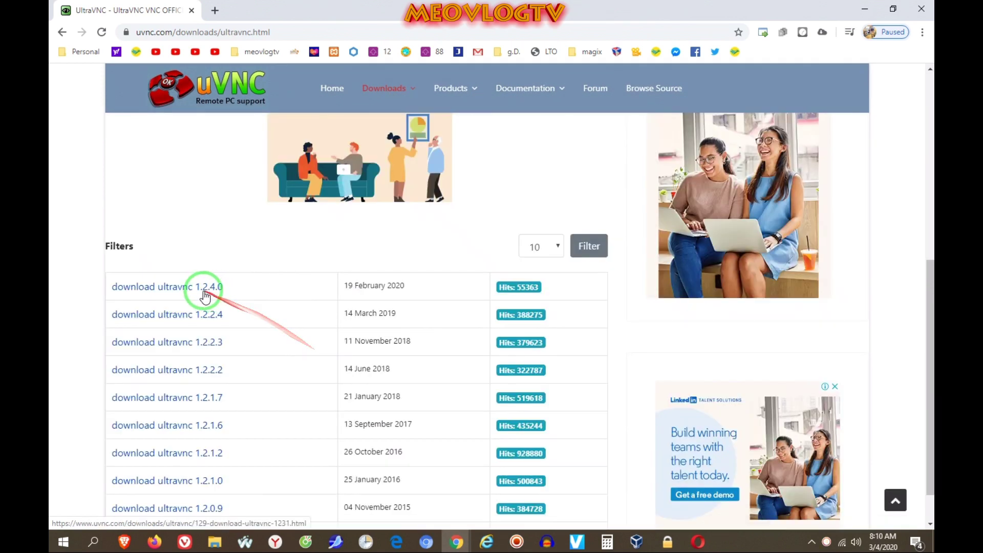
left_click(178, 288)
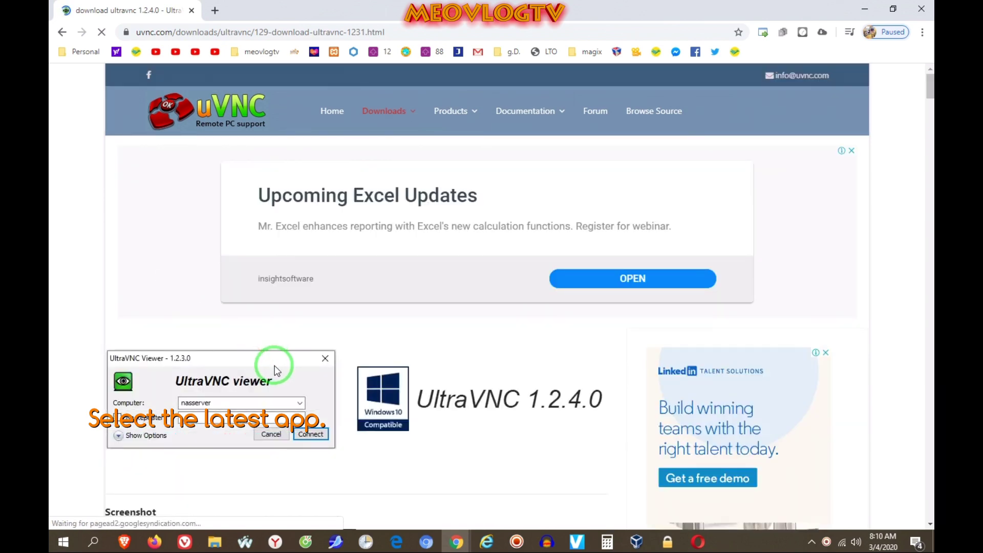
- Download the ultravnc 1240 msi X64 installer from the Installers list
scroll(275, 367, "down", 3)
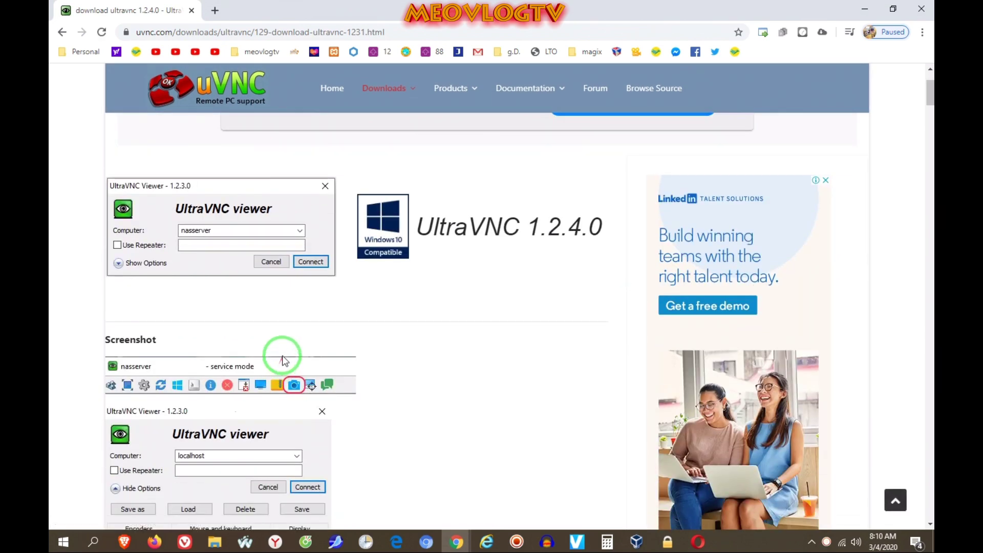
scroll(282, 355, "down", 11)
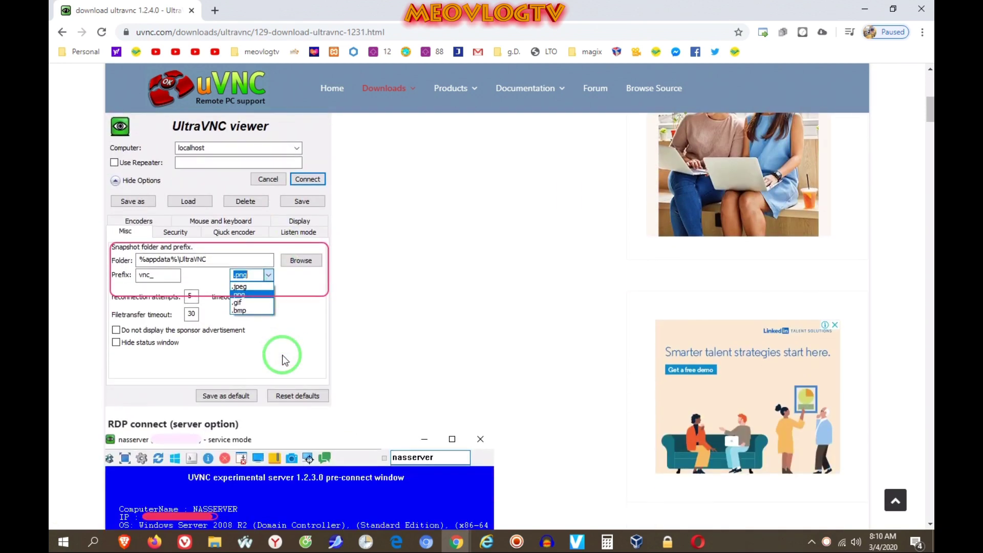
scroll(283, 359, "down", 6)
scroll(285, 353, "up", 3)
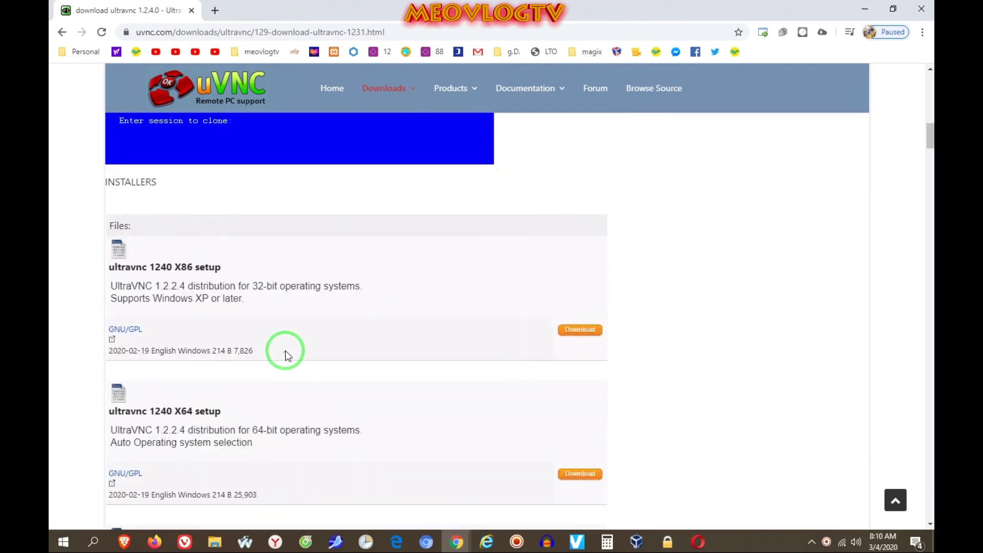
scroll(318, 356, "down", 1)
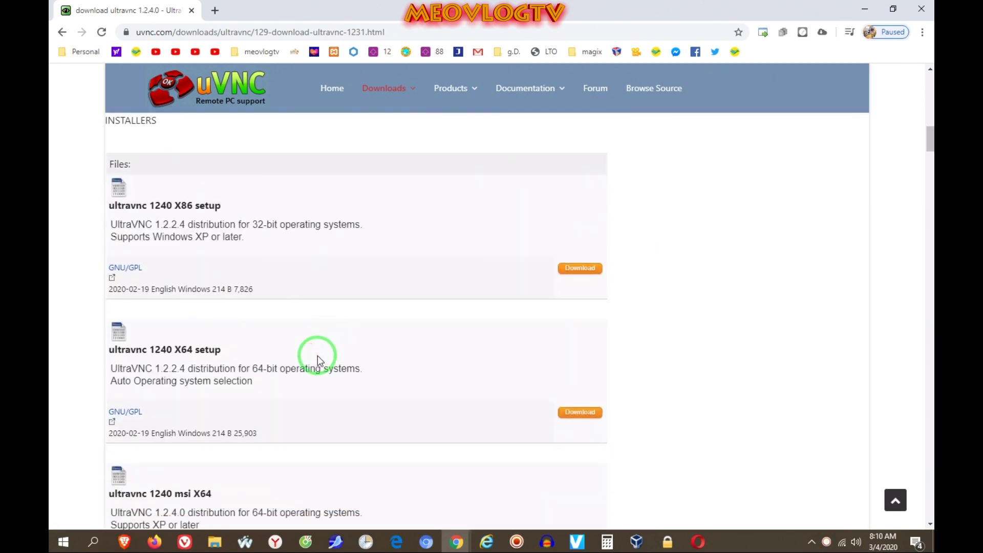
scroll(318, 355, "down", 1)
scroll(318, 356, "down", 1)
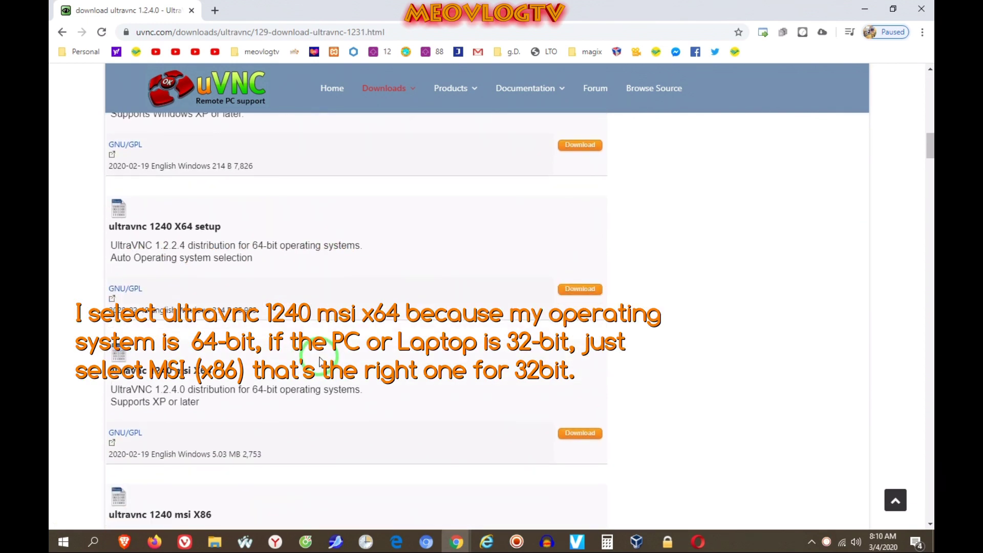
left_click(579, 434)
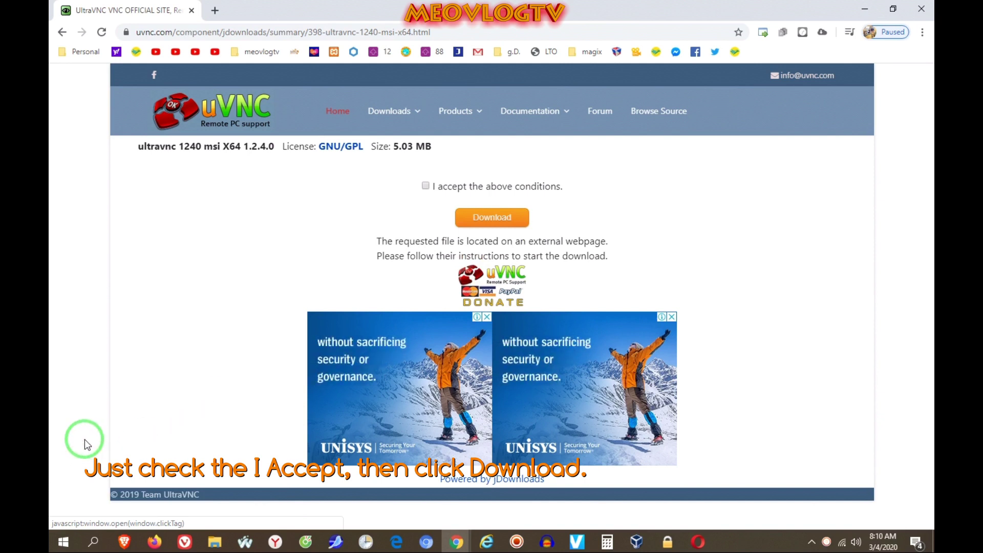
- Accept the conditions and save UltraVnc_1240_X64 into Downloads > Installer, replacing the older copy
left_click(426, 187)
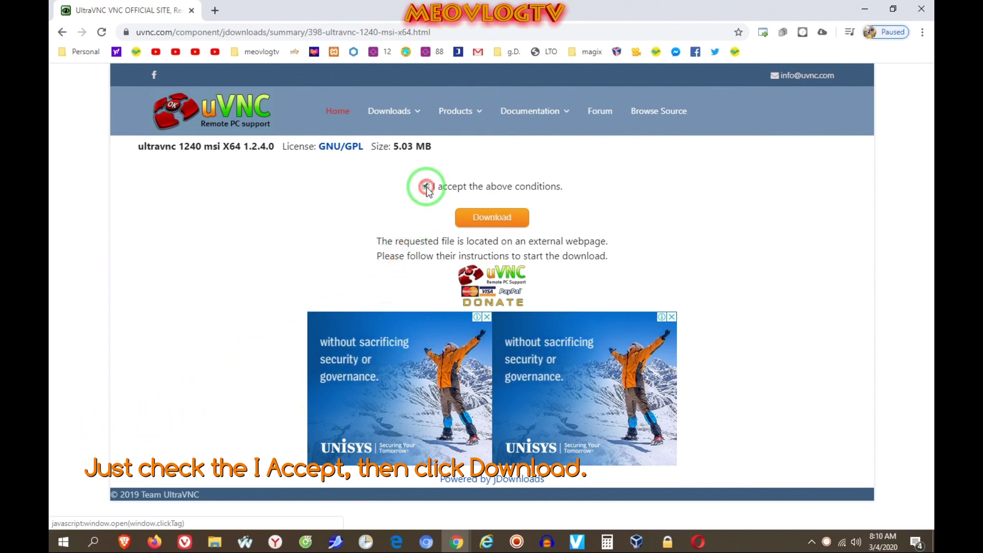
left_click(471, 220)
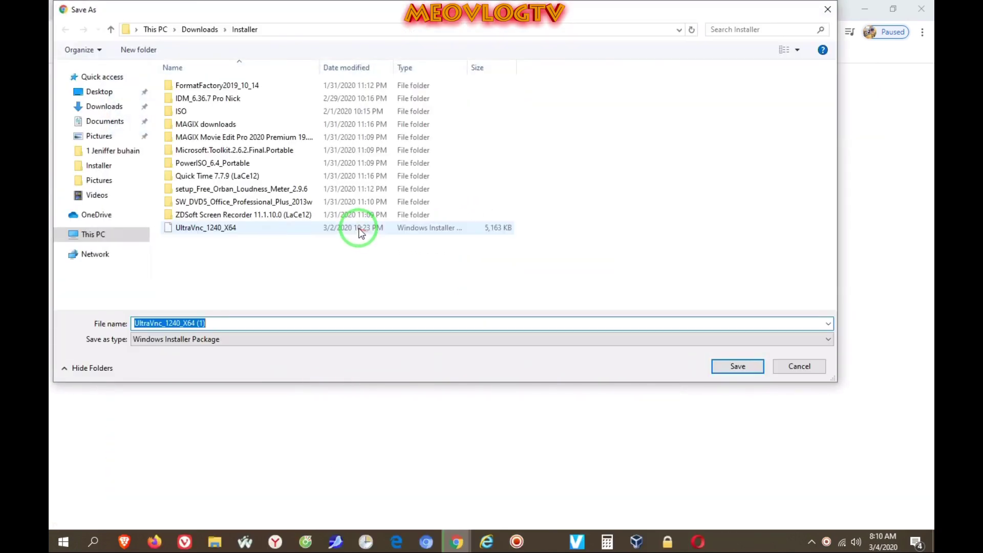
left_click(221, 227)
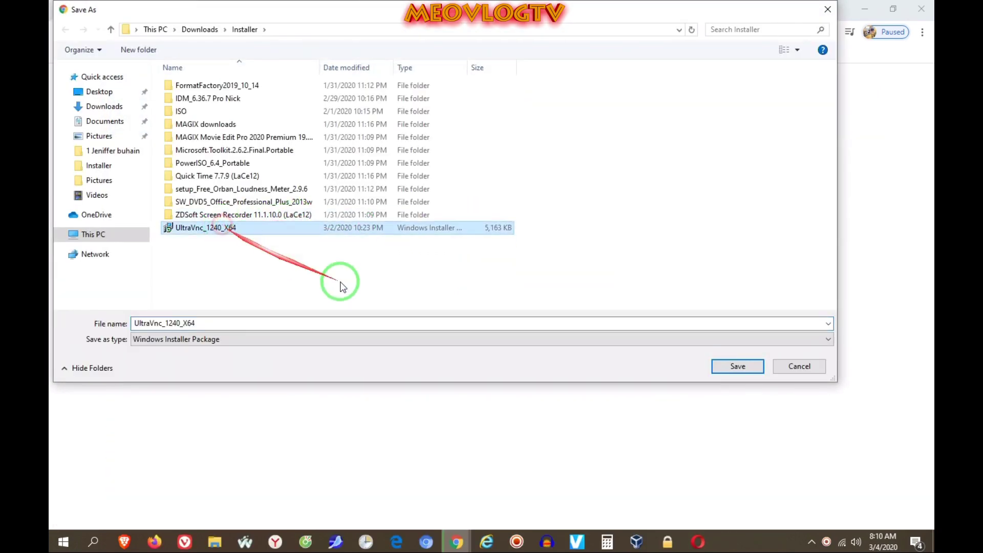
left_click(731, 367)
left_click(546, 275)
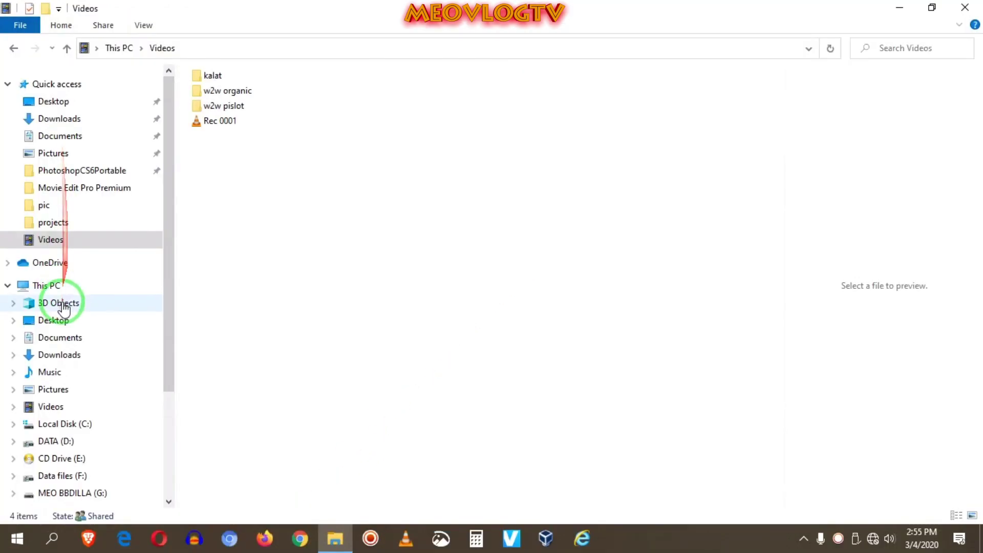
- Go to Downloads > Installer and run Install on the UltraVnc_1240_X64 package
left_click(68, 118)
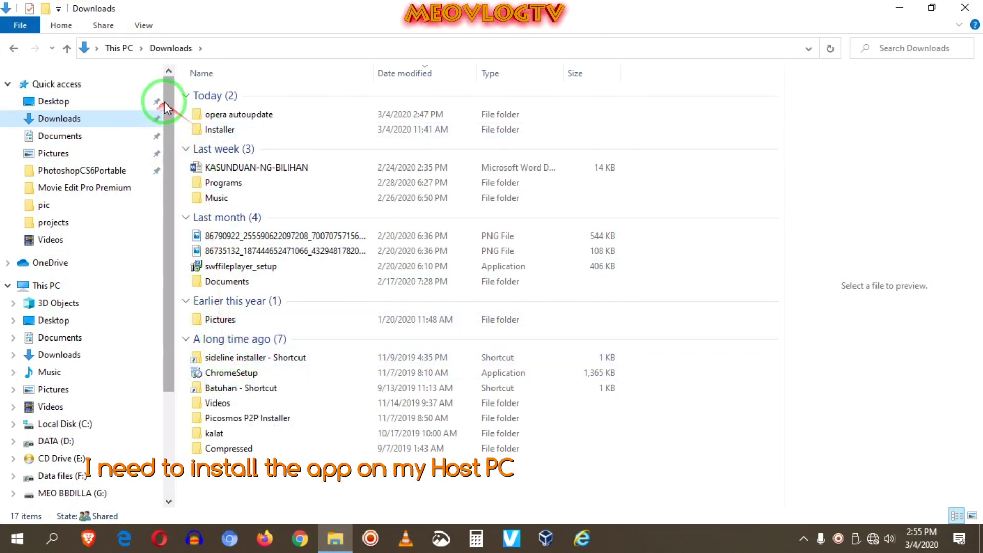
double_click(219, 129)
scroll(226, 358, "down", 4)
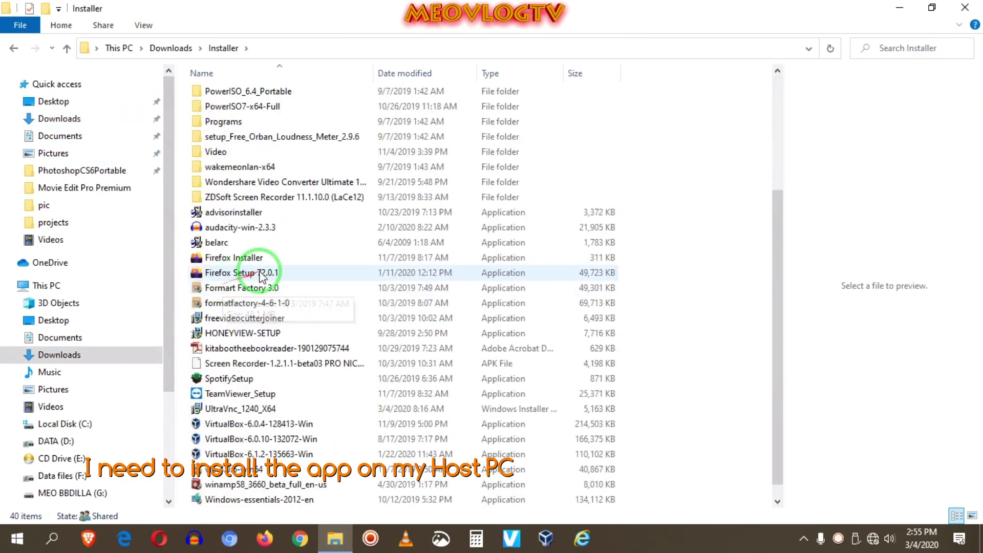
right_click(236, 408)
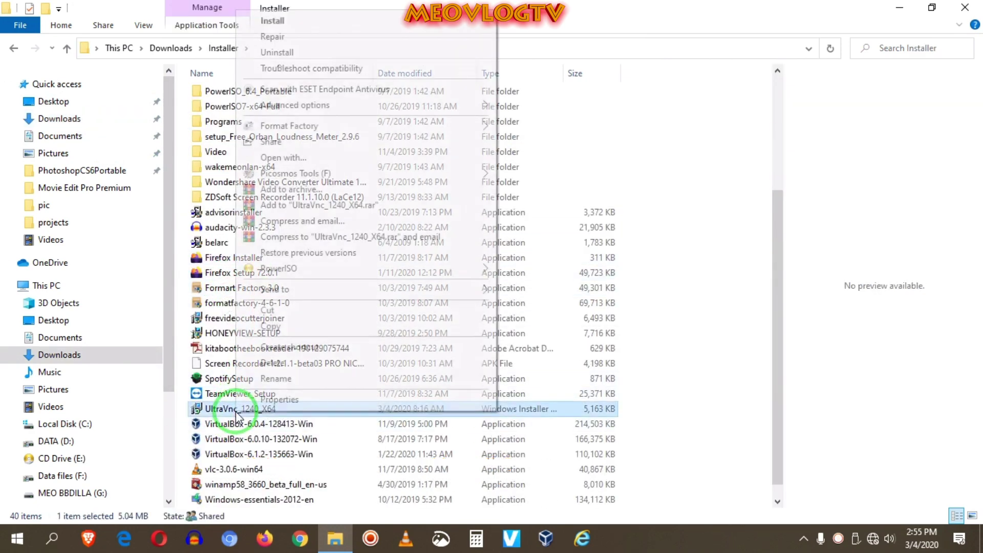
left_click(275, 21)
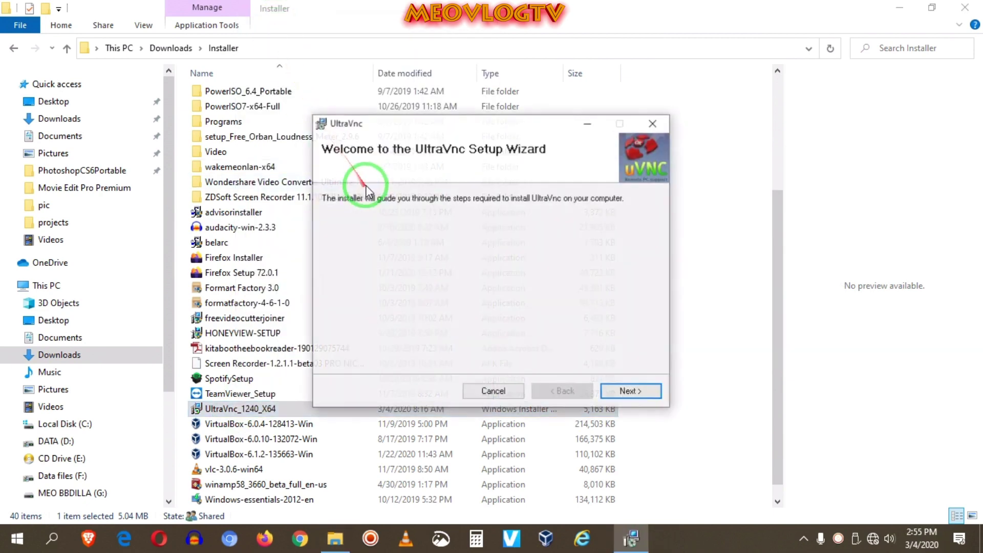
- Install UltraVnc 1.2.4 with Server and Viewer as a service into the default folder, then close
left_click(633, 394)
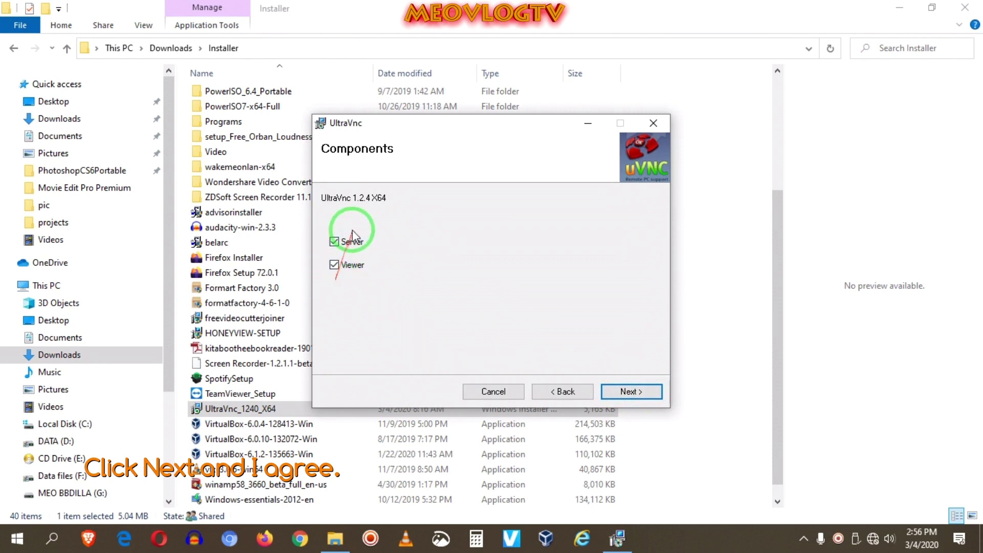
left_click(635, 391)
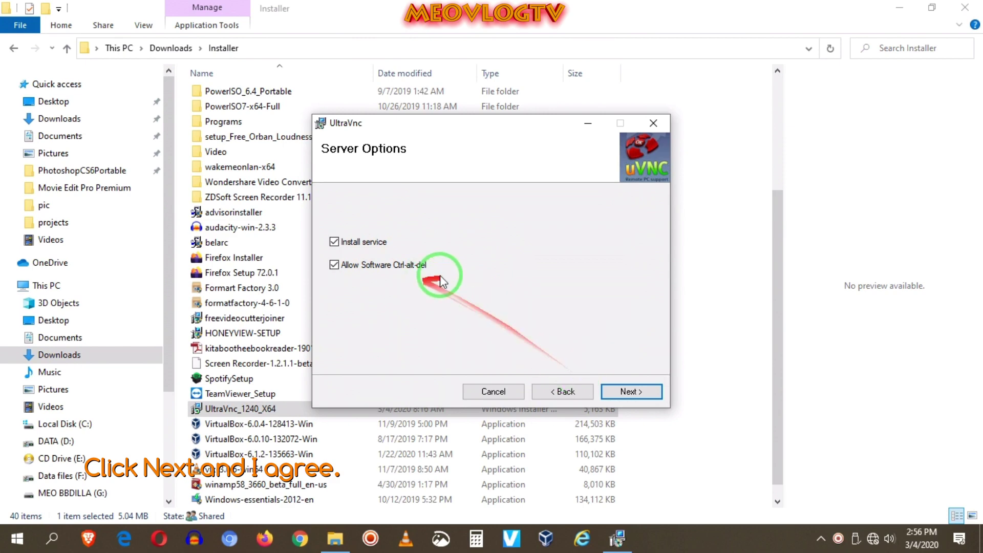
left_click(633, 391)
left_click(466, 362)
left_click(632, 392)
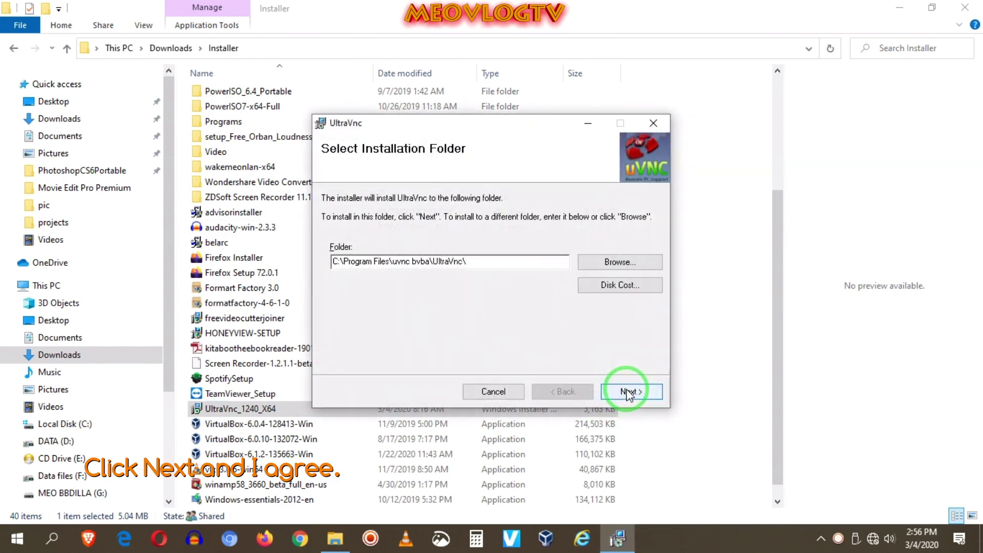
left_click(629, 392)
left_click(628, 394)
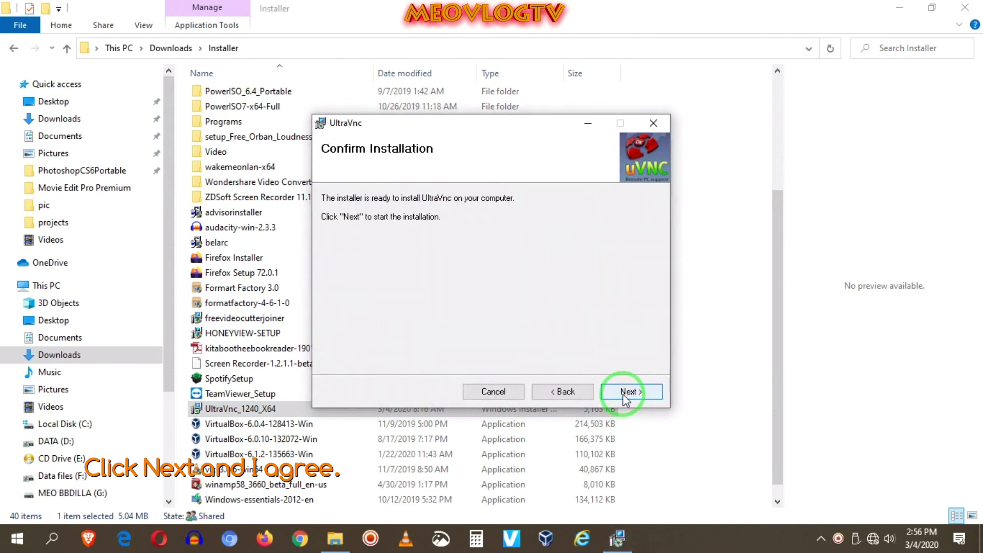
left_click(623, 392)
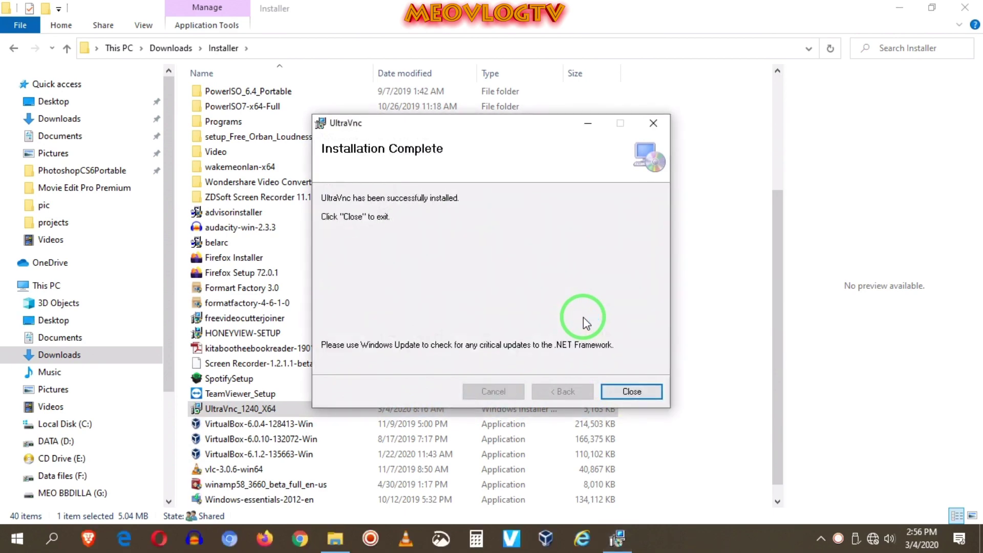
left_click(631, 391)
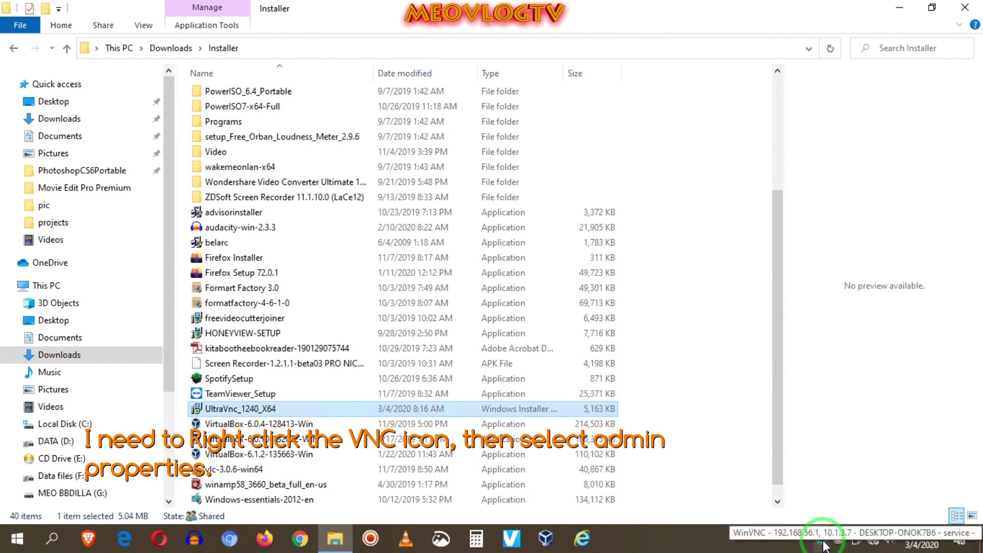
- Pin the VNC server tray icon so it stays visible and open its server settings
left_click(821, 540)
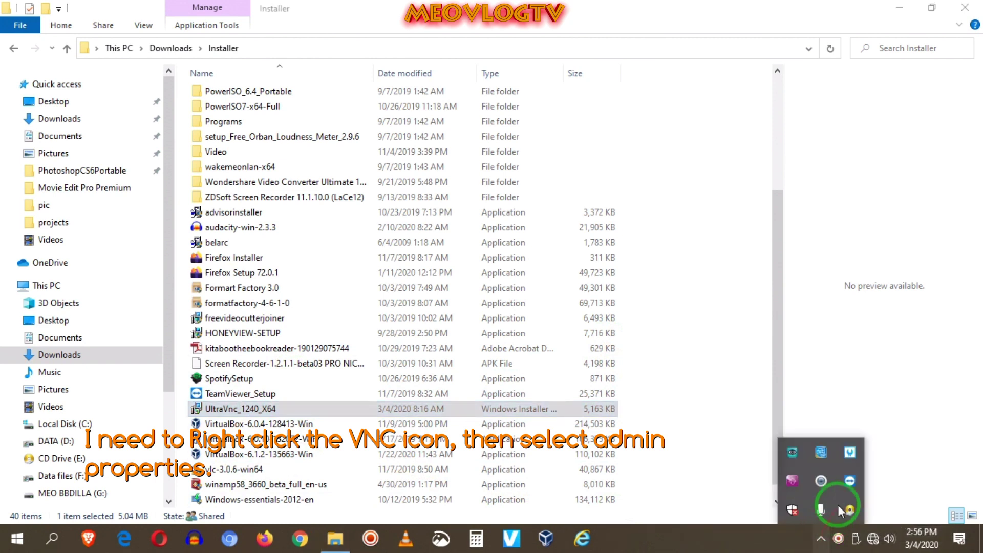
left_click_drag(793, 456, 821, 542)
right_click(820, 541)
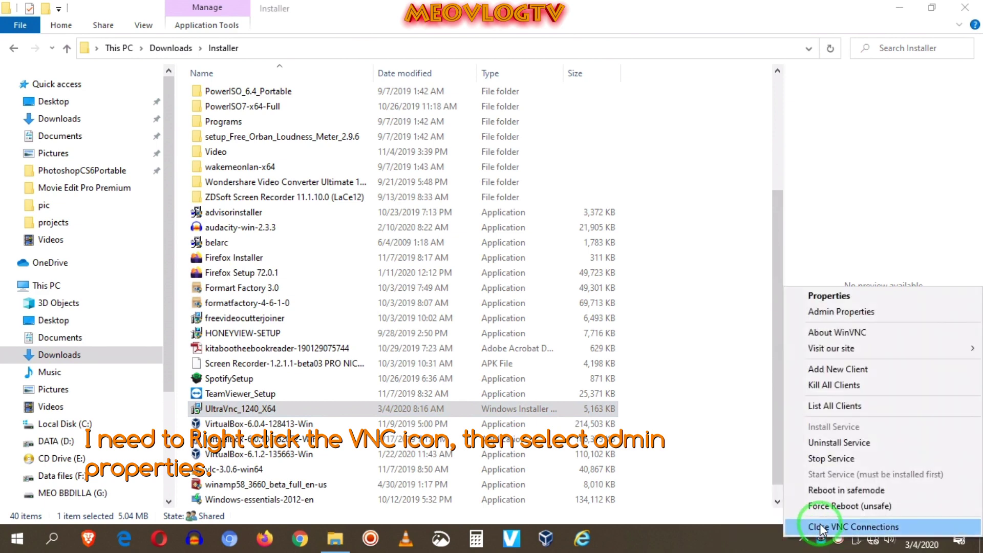
left_click(831, 313)
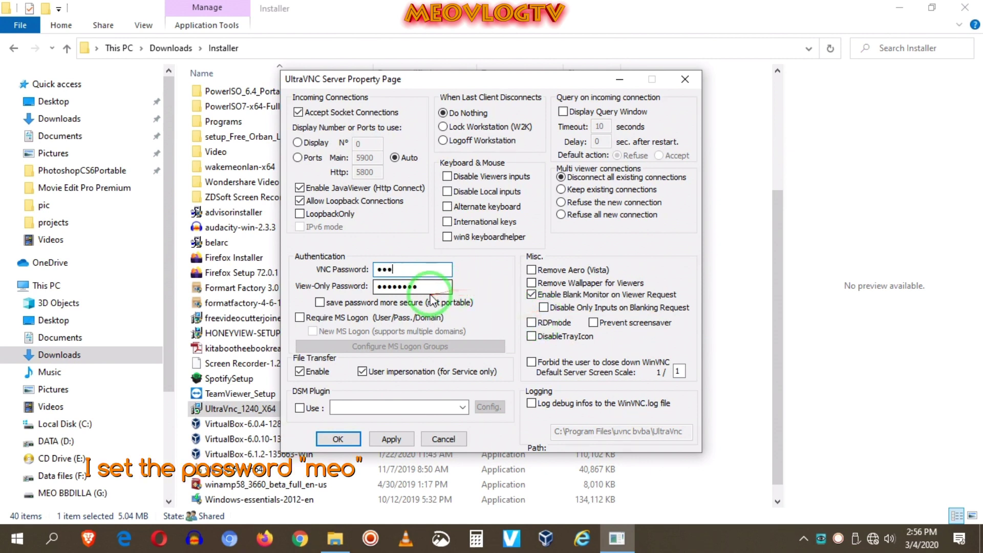
- Replace the view-only password, save the settings, and accept the identical-password warning
left_click_drag(451, 285, 226, 293)
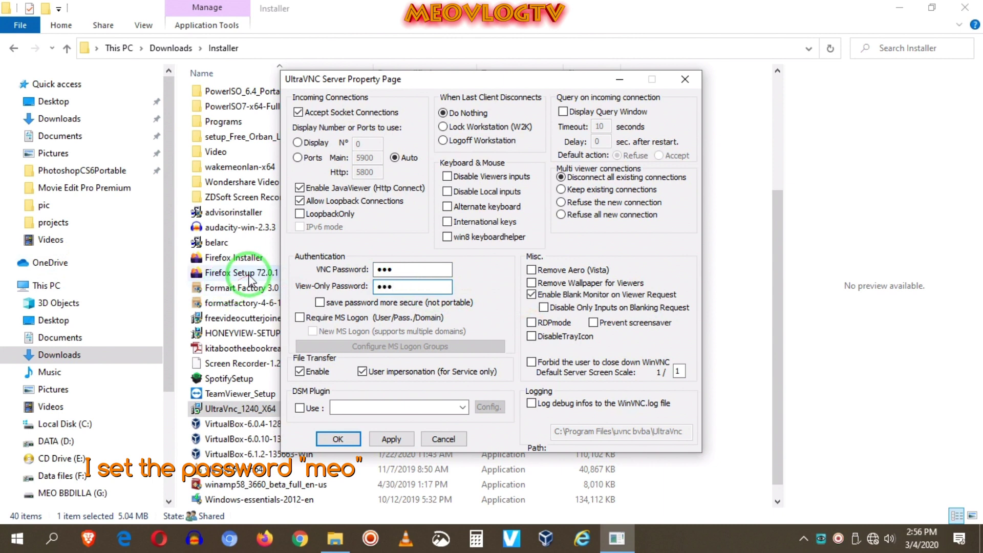
left_click(340, 439)
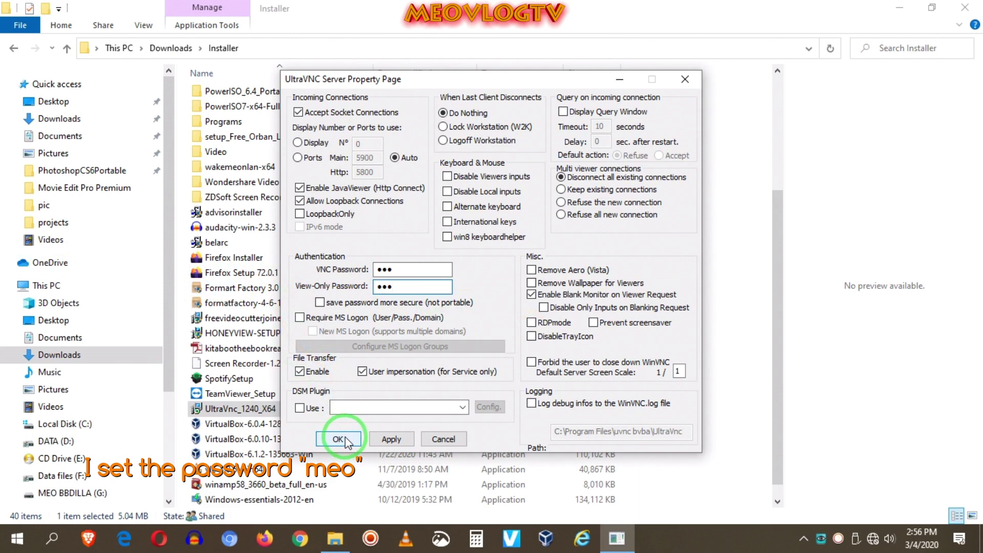
left_click(539, 324)
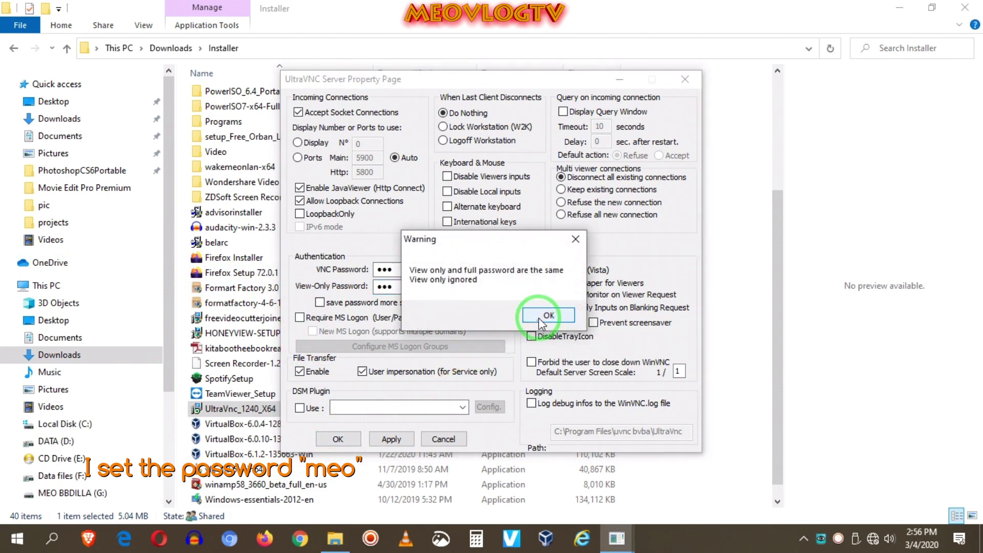
left_click(542, 316)
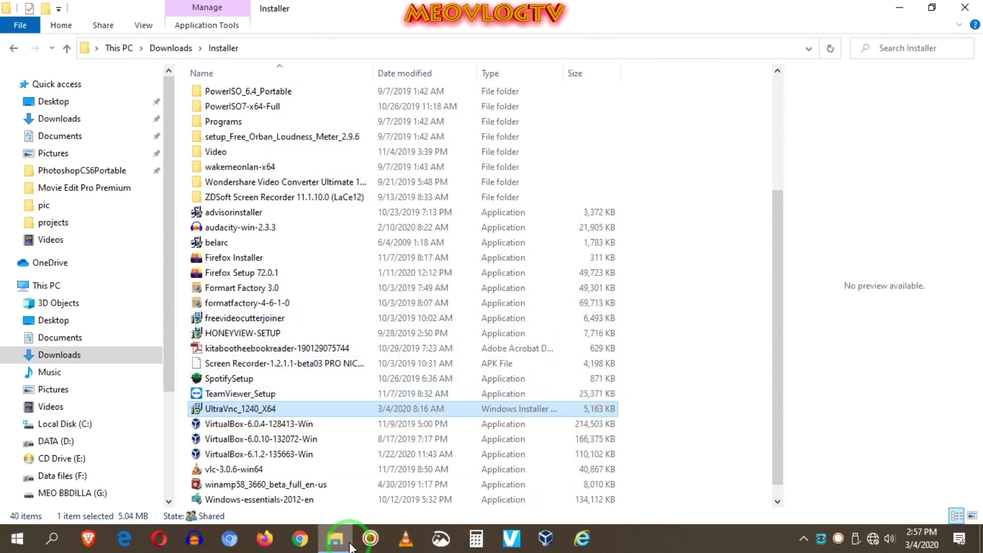
- Start the Windows 7 VM from VirtualBox Manager using Normal Start
left_click(546, 538)
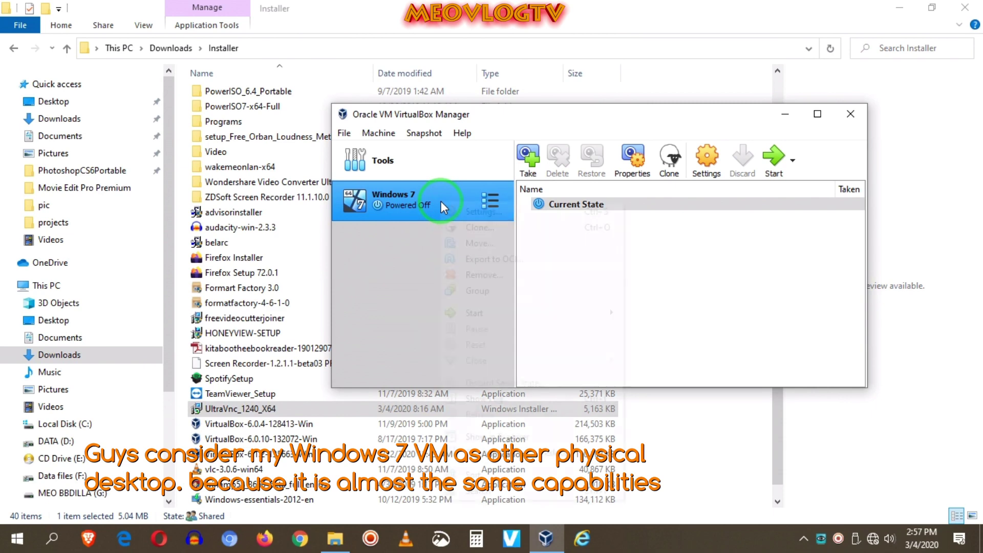
right_click(440, 202)
left_click(474, 315)
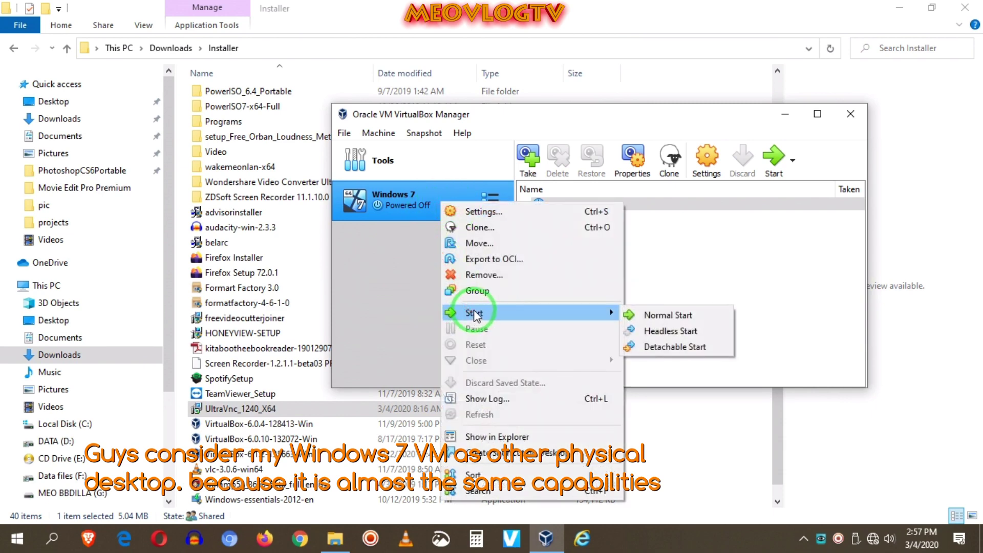
left_click(647, 314)
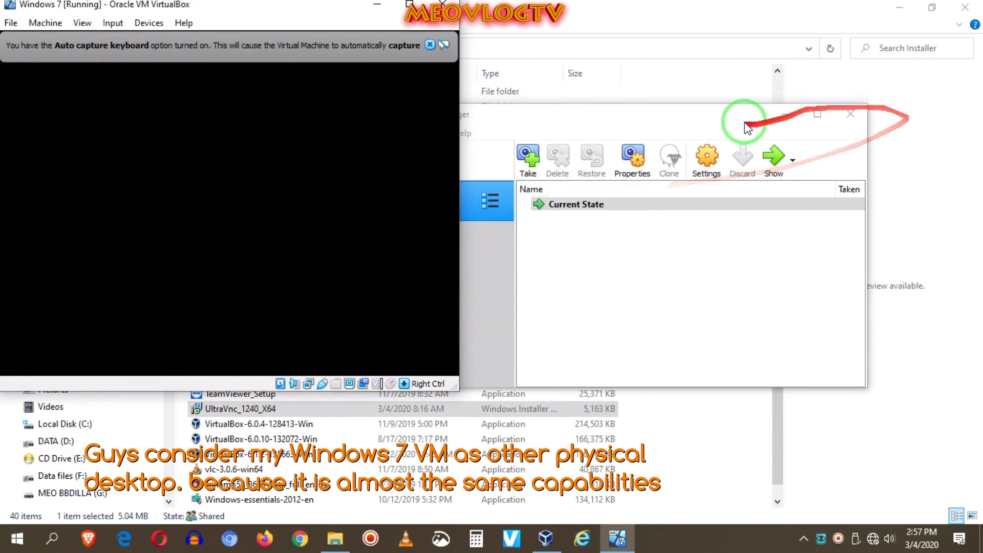
left_click_drag(704, 117, 732, 164)
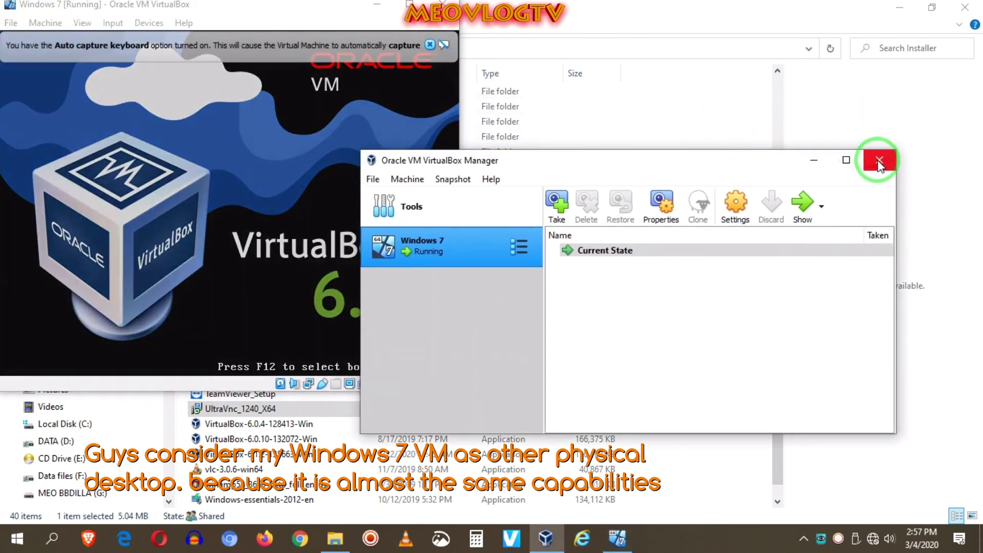
- Close VirtualBox Manager, dismiss the capture banner, and log in to Windows 7 with the account password
left_click(879, 163)
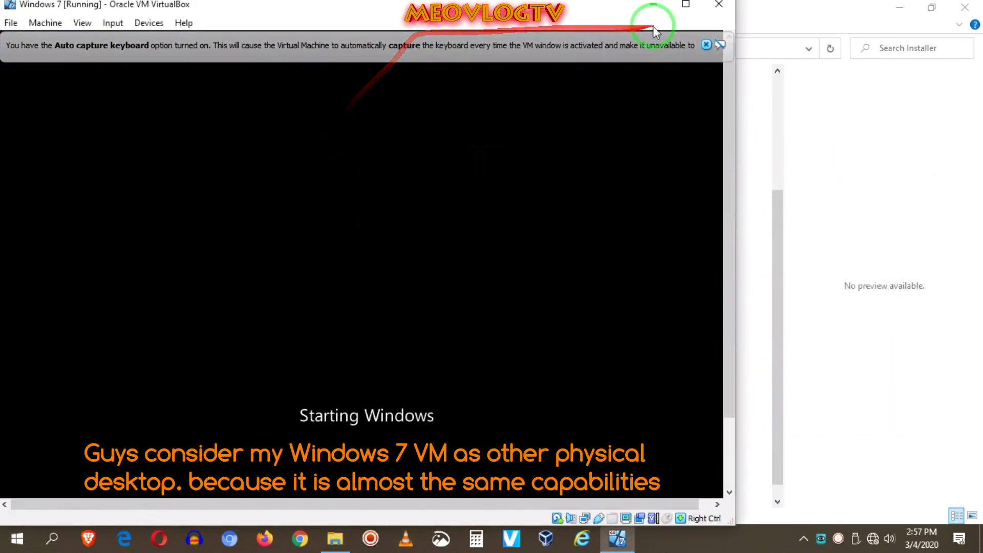
left_click(705, 45)
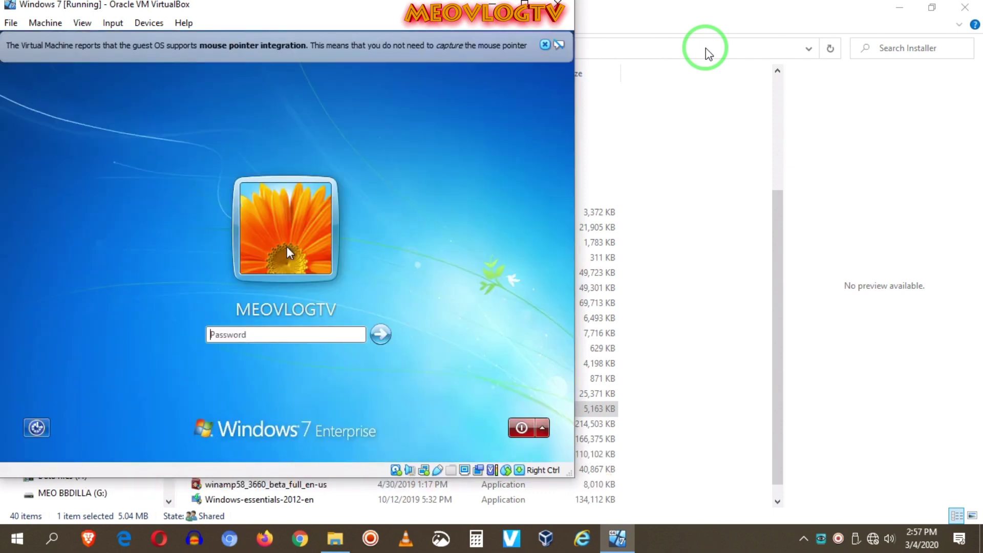
left_click(248, 335)
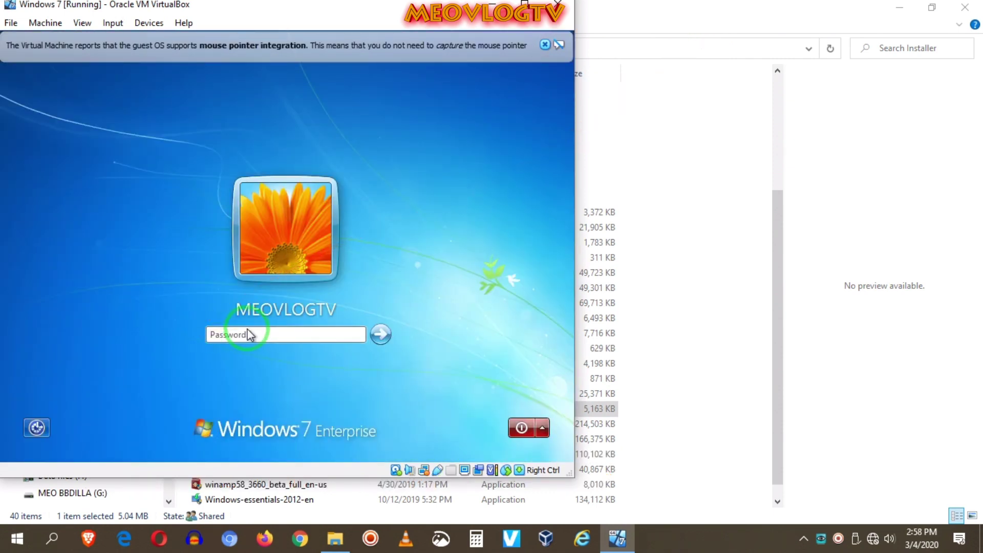
type("•••")
key("Return")
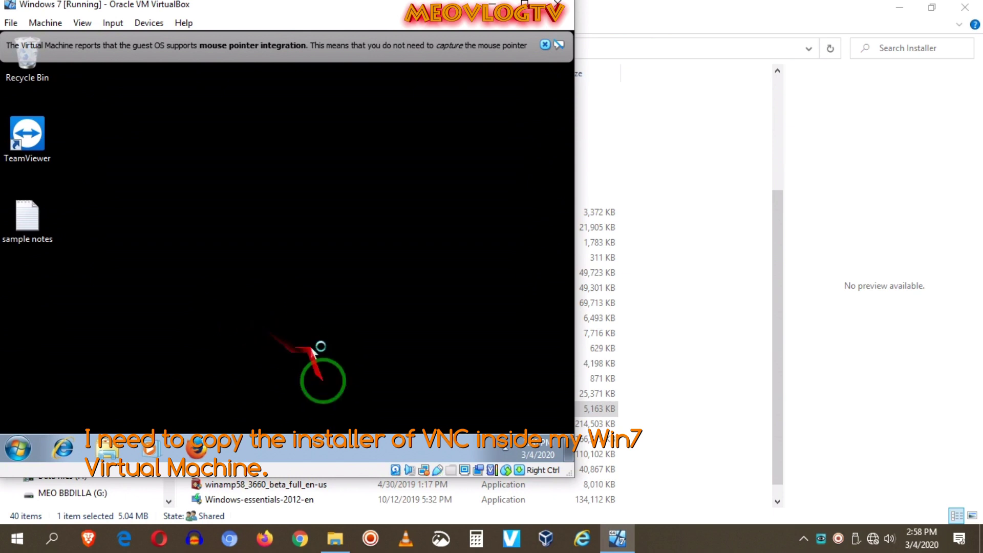
left_click(686, 18)
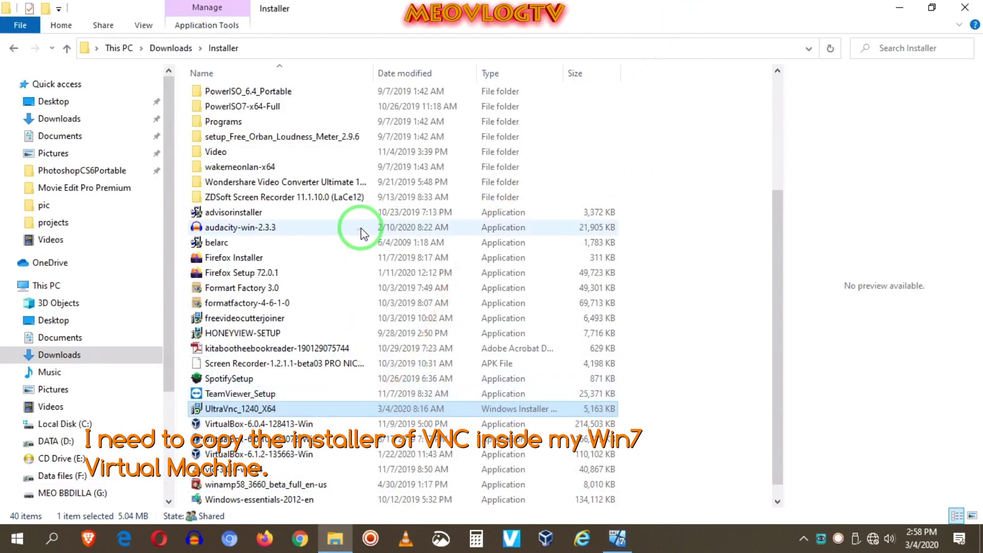
- Copy the UltraVnc installer and connect to \\10.1.3.84 with the network username and password
right_click(238, 412)
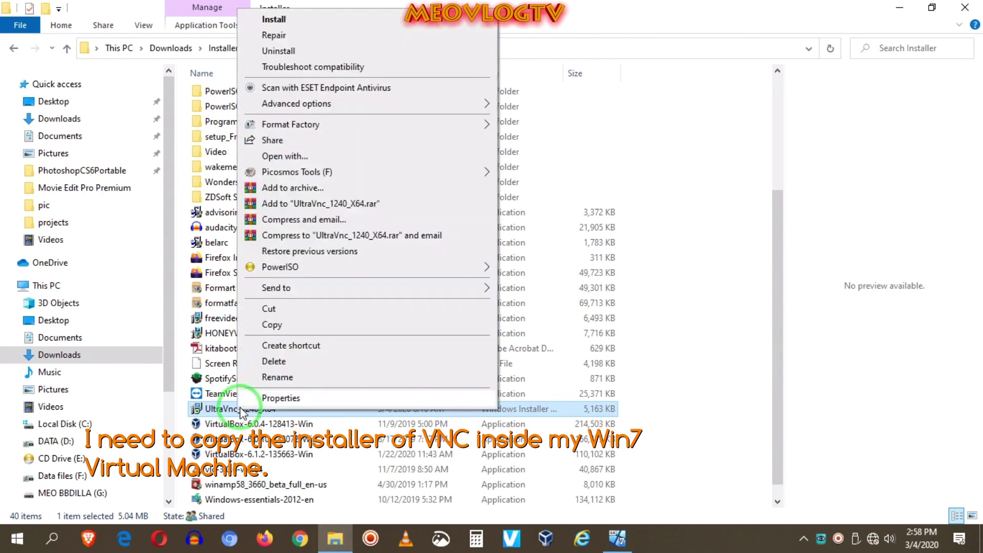
left_click(269, 327)
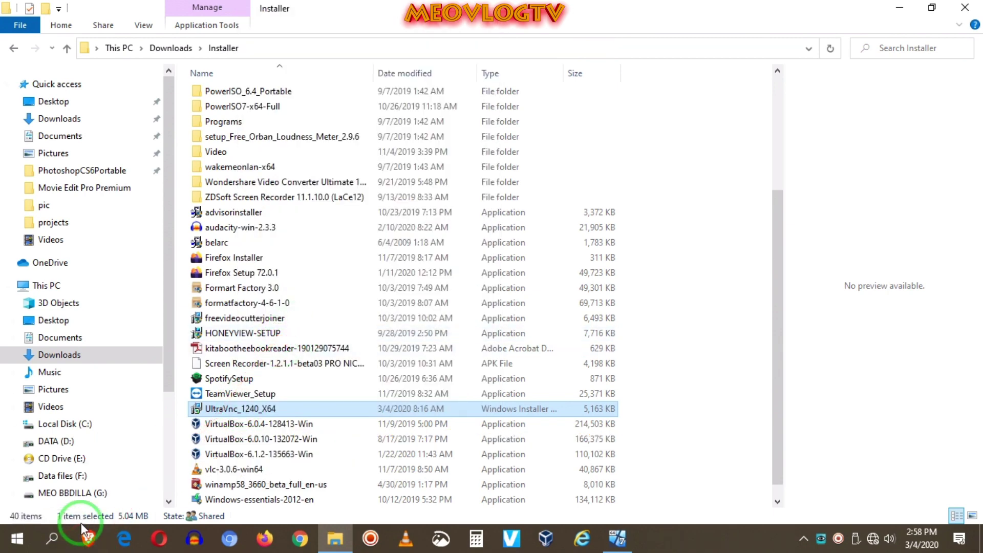
key("super+r")
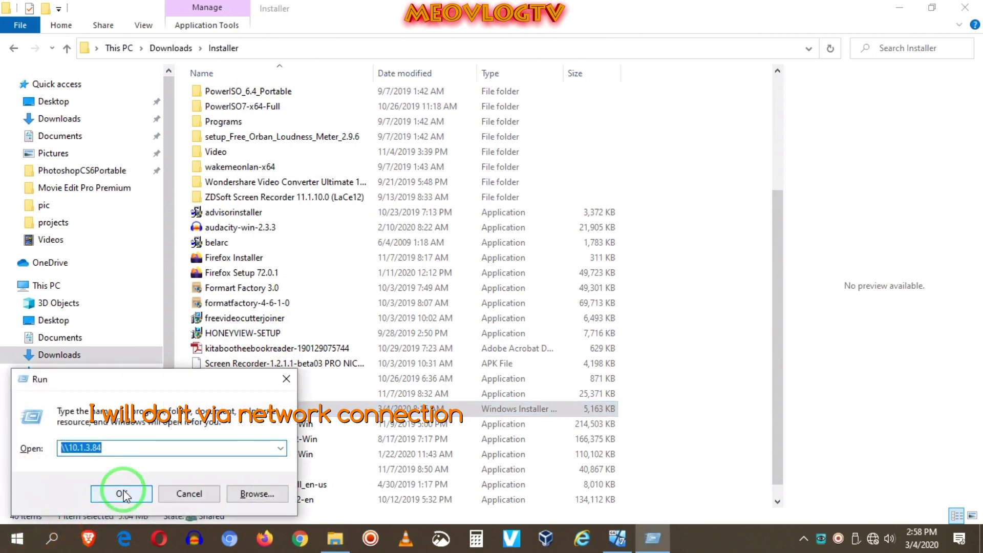
left_click(280, 449)
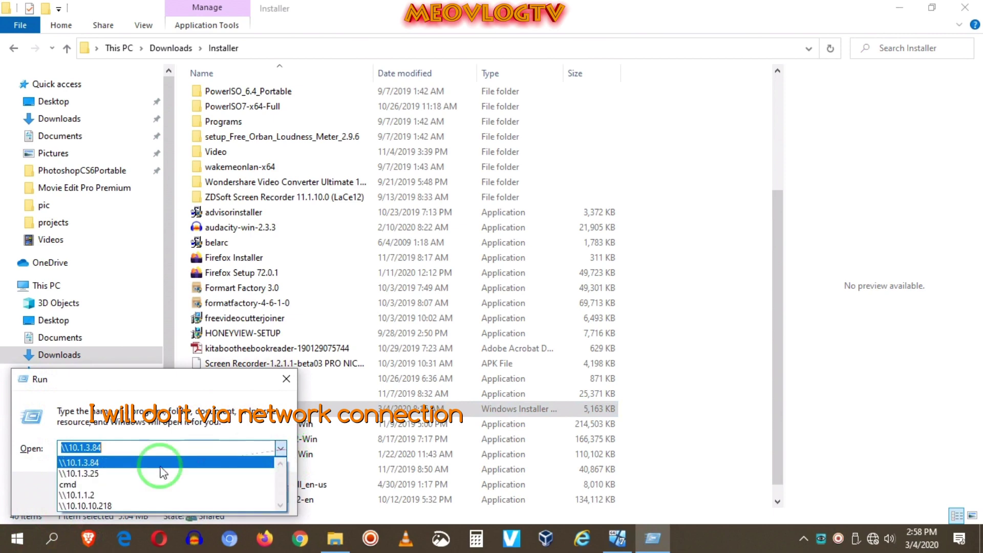
left_click(103, 464)
left_click(127, 498)
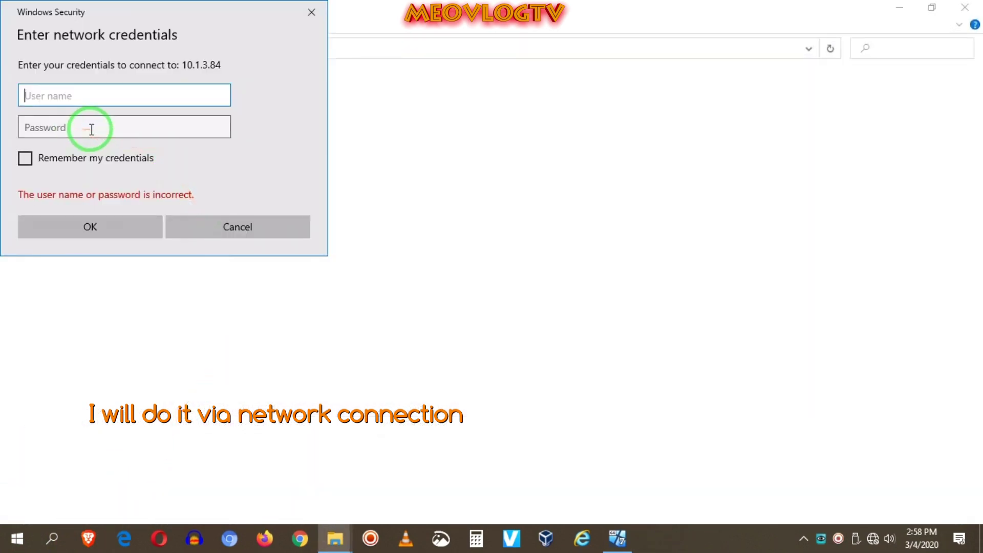
type("meovlogtv")
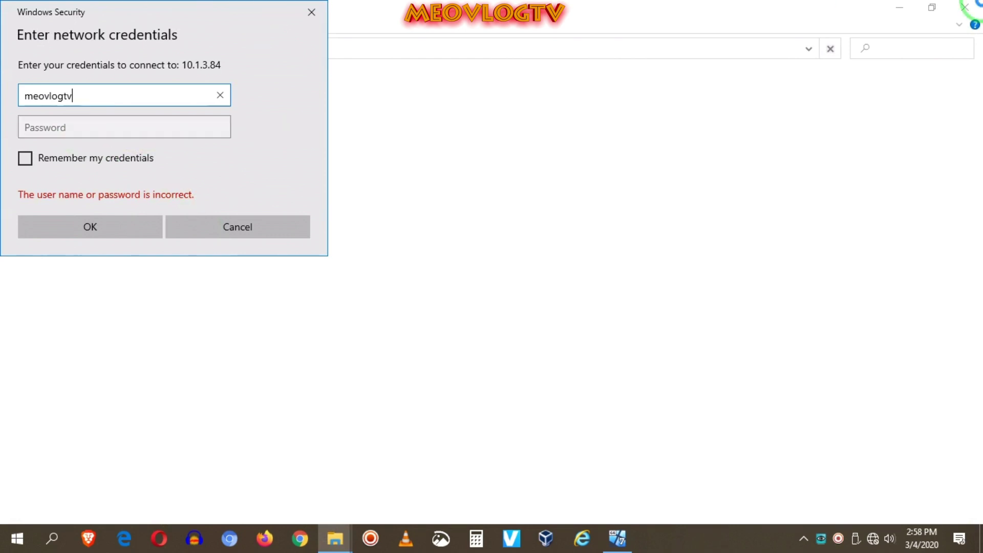
left_click(113, 128)
type("••••")
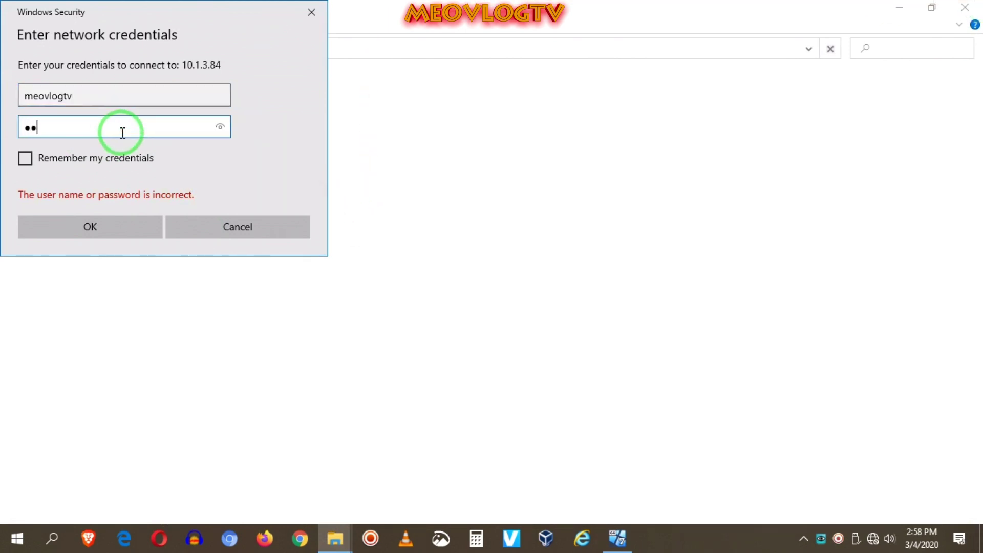
key("Return")
- Paste the installer into Users > user > Documents on the VM share
left_click(197, 98)
double_click(197, 97)
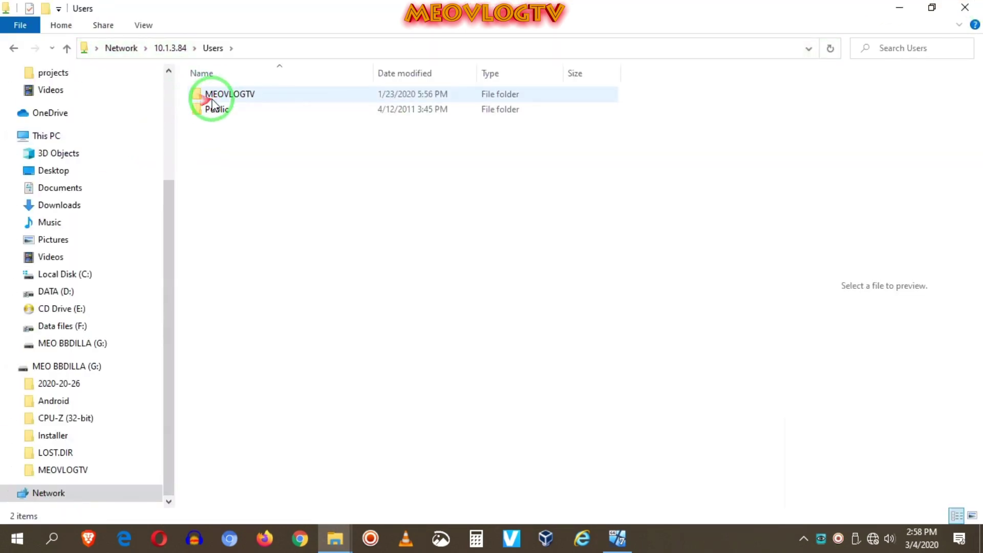
double_click(208, 96)
double_click(217, 125)
right_click(225, 150)
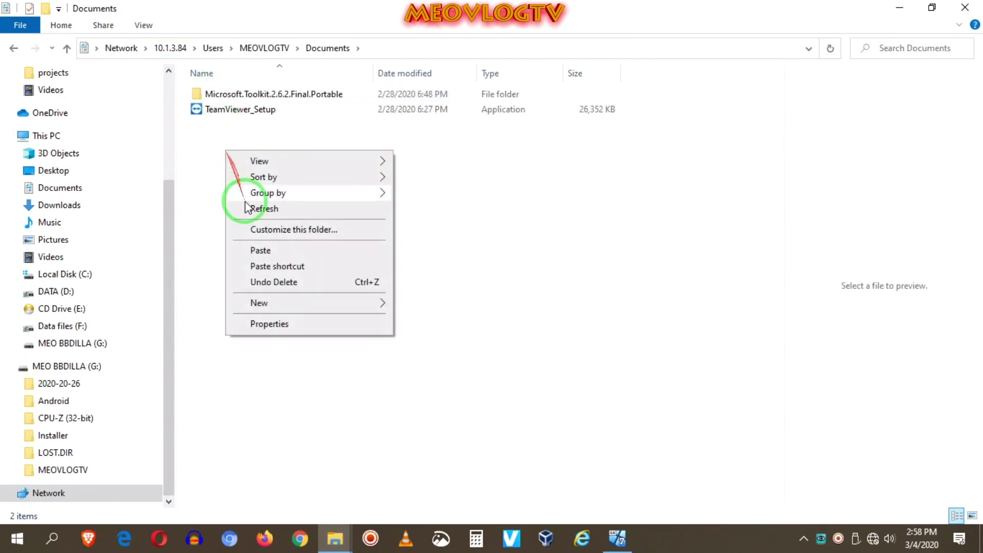
left_click(259, 252)
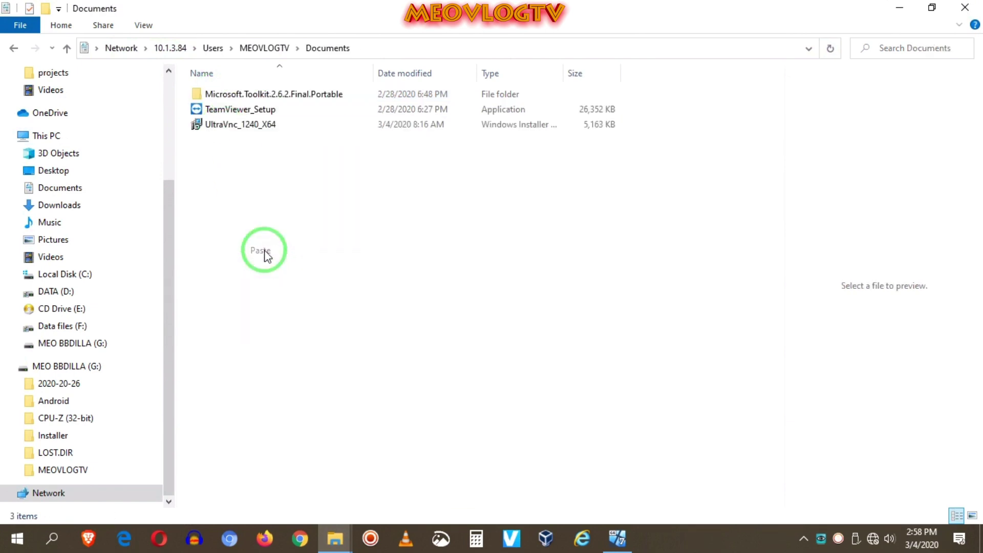
left_click(617, 538)
- Launch Install on the copied UltraVnc installer in the guest's Documents library
left_click(107, 449)
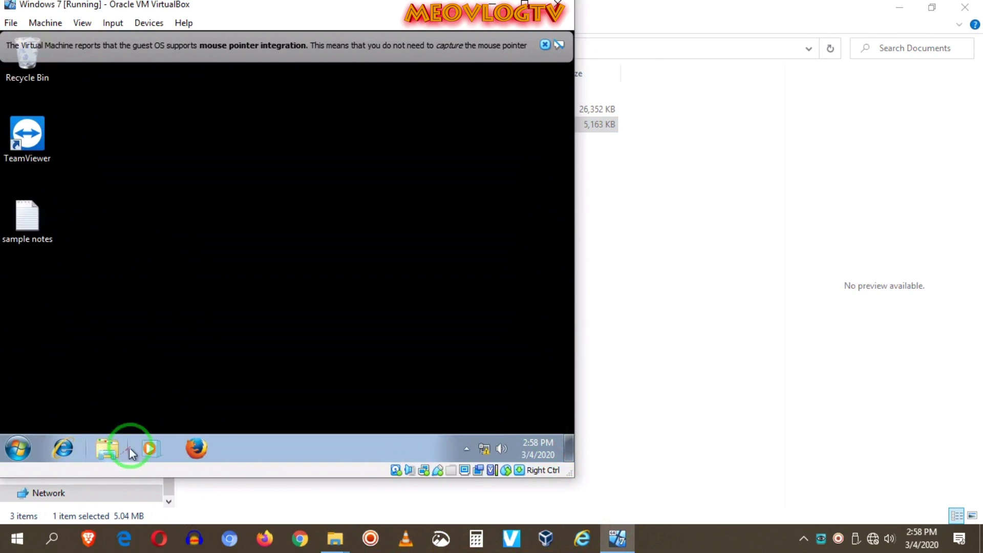
left_click(77, 204)
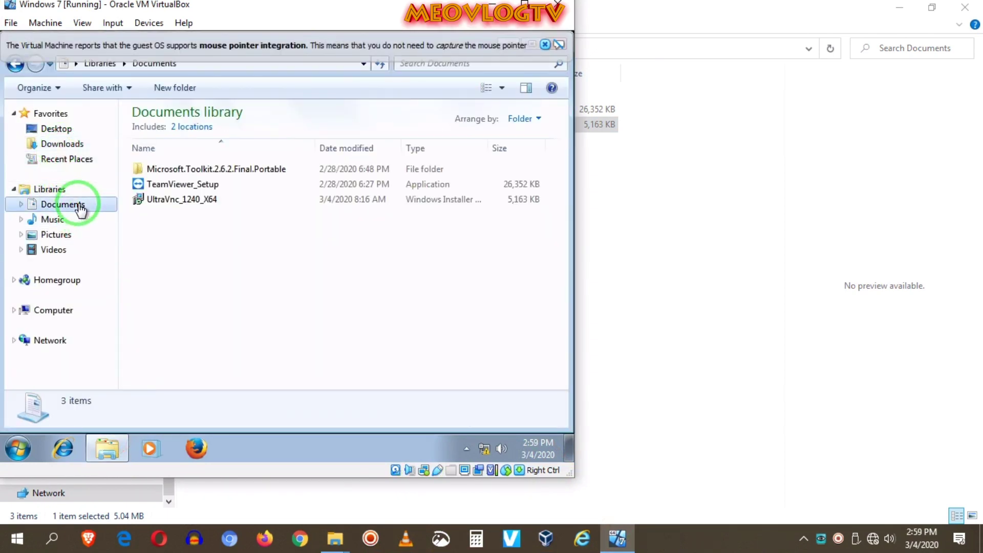
left_click(171, 203)
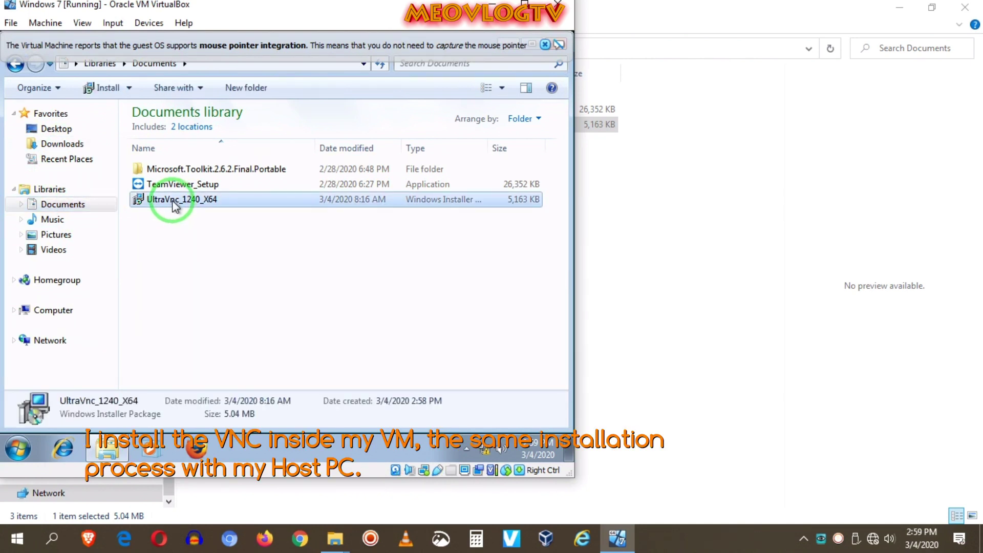
right_click(174, 205)
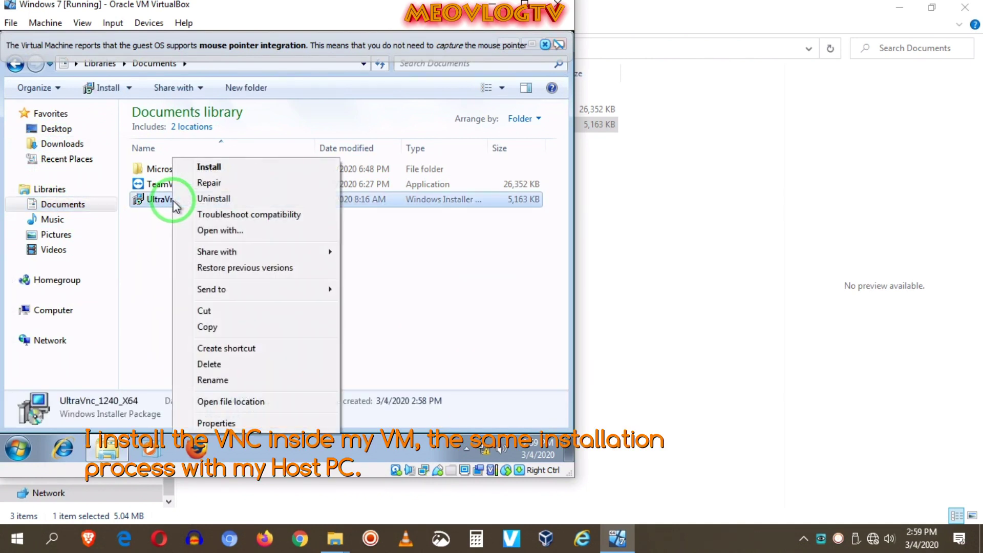
left_click(231, 168)
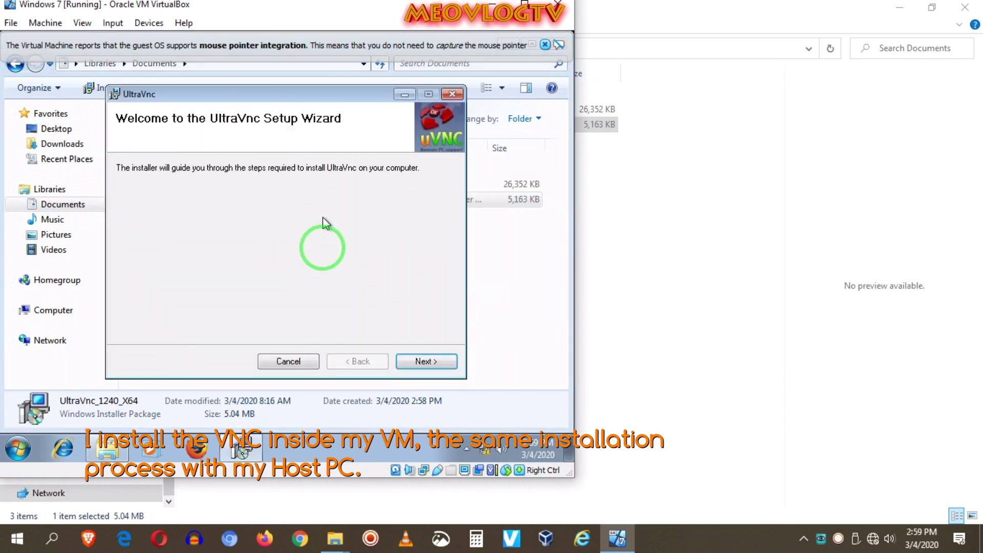
- Install with default Server/Viewer service options and folder, approve UAC, then close the installer
left_click(433, 362)
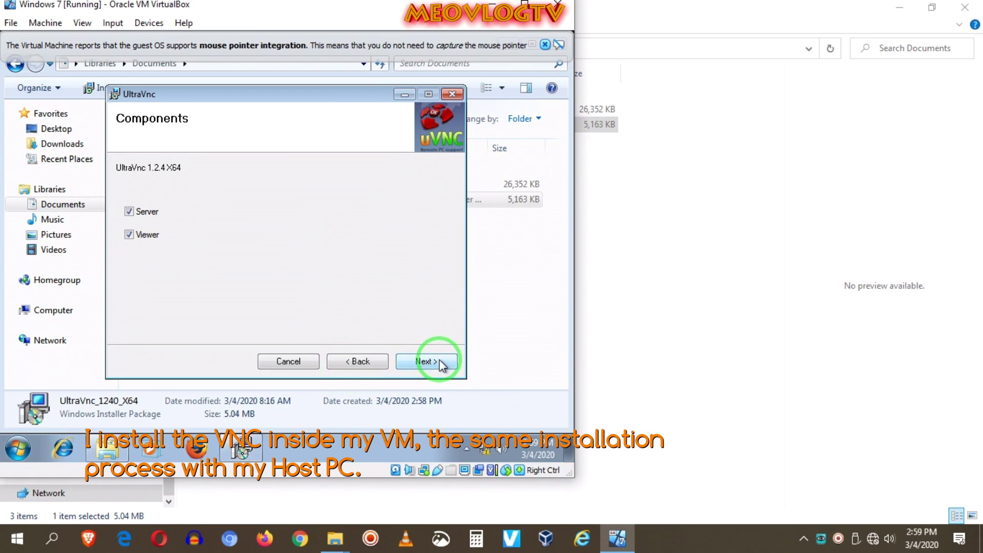
left_click(441, 365)
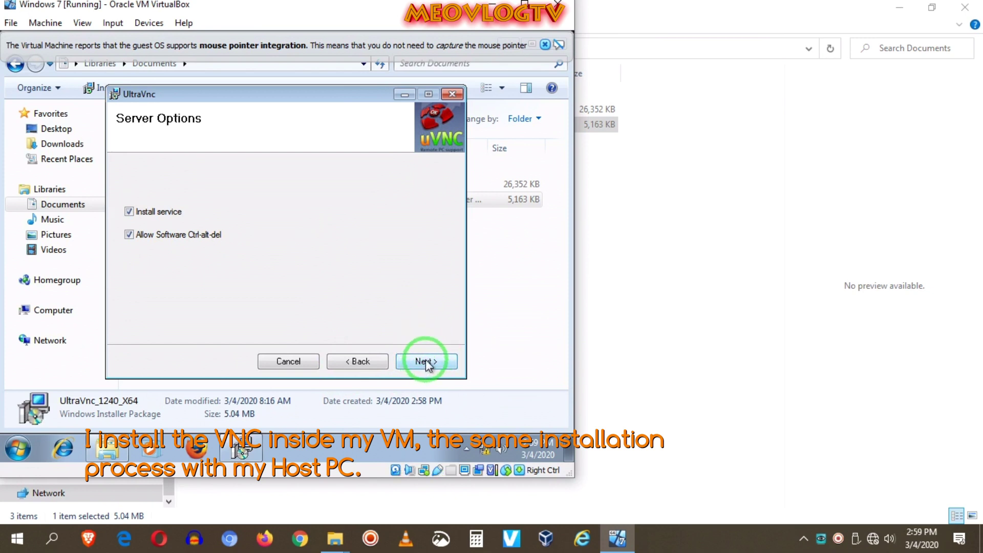
left_click(427, 362)
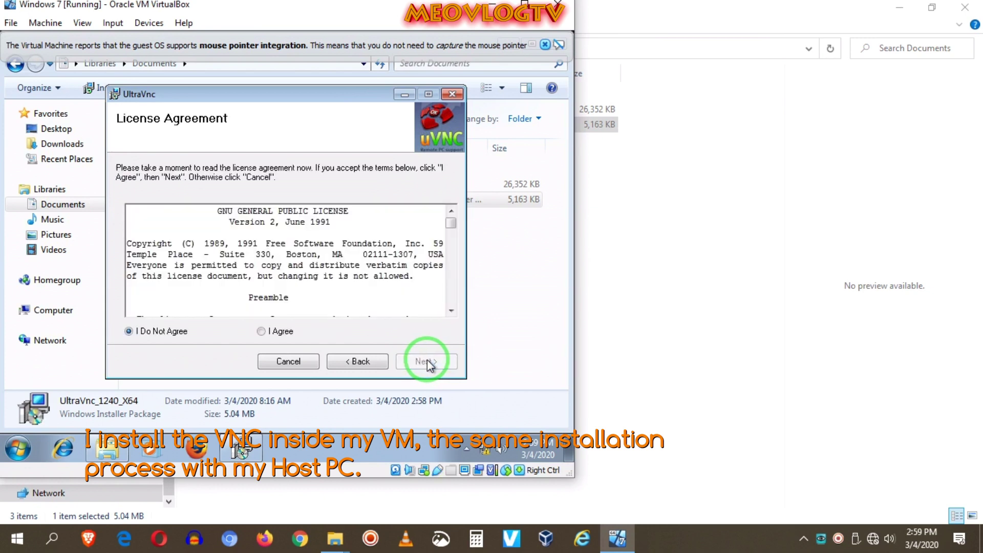
left_click(271, 333)
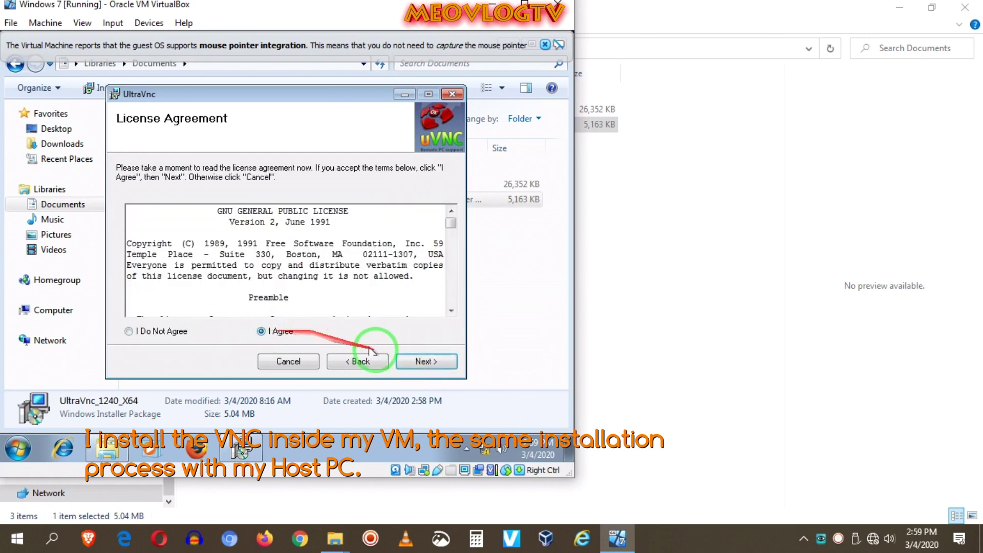
left_click(423, 362)
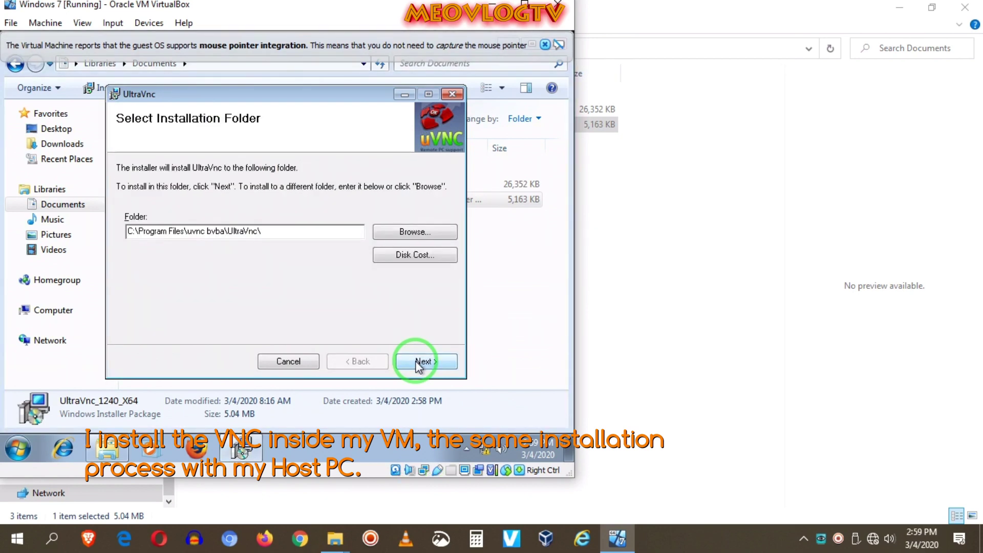
left_click(420, 363)
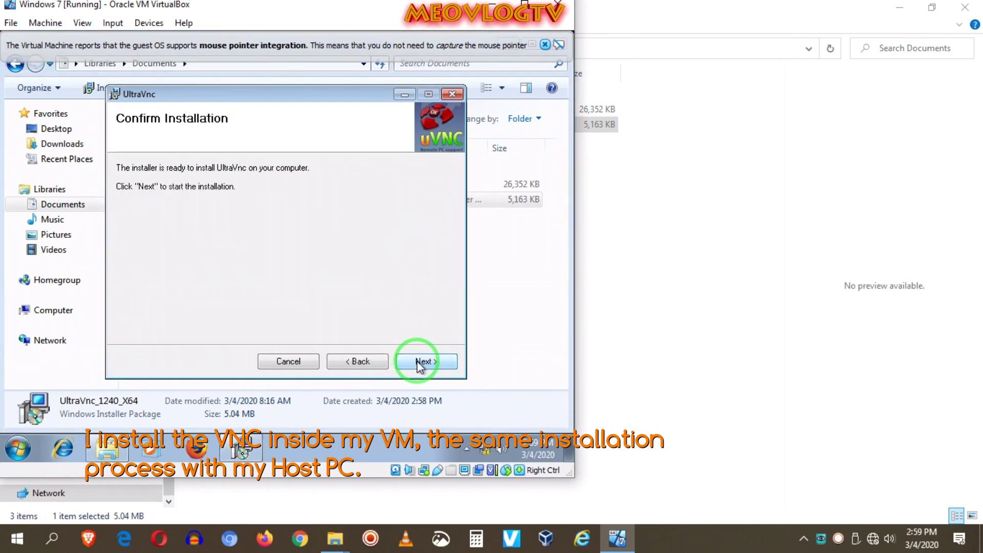
left_click(418, 362)
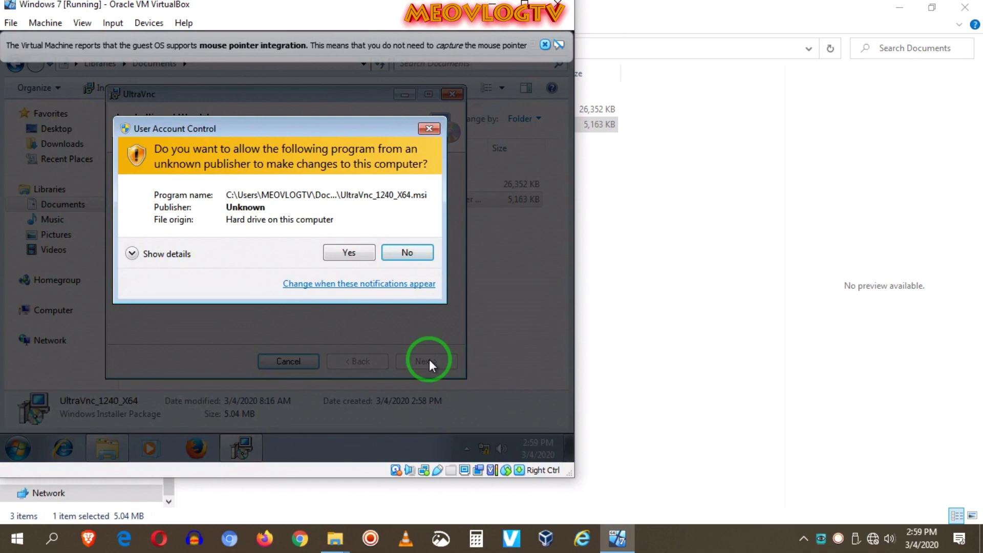
left_click(350, 252)
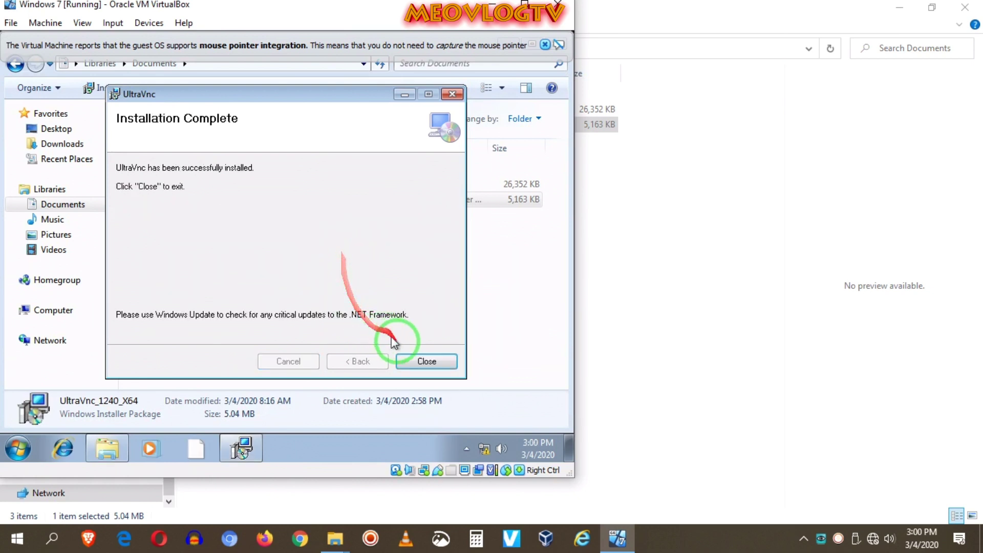
left_click(424, 361)
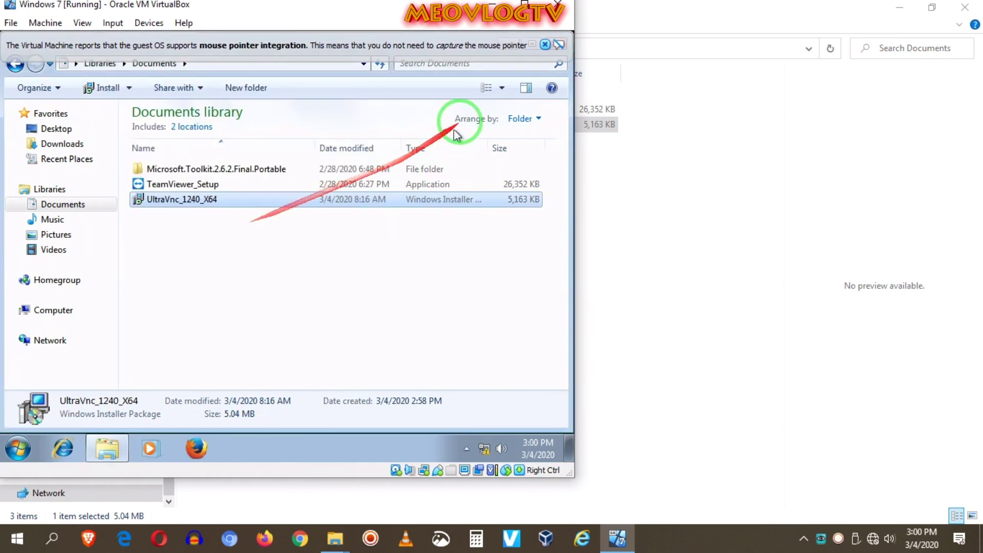
- Dismiss the pointer notice, close Explorer, and open WinVNC Admin Properties from the tray
left_click(545, 45)
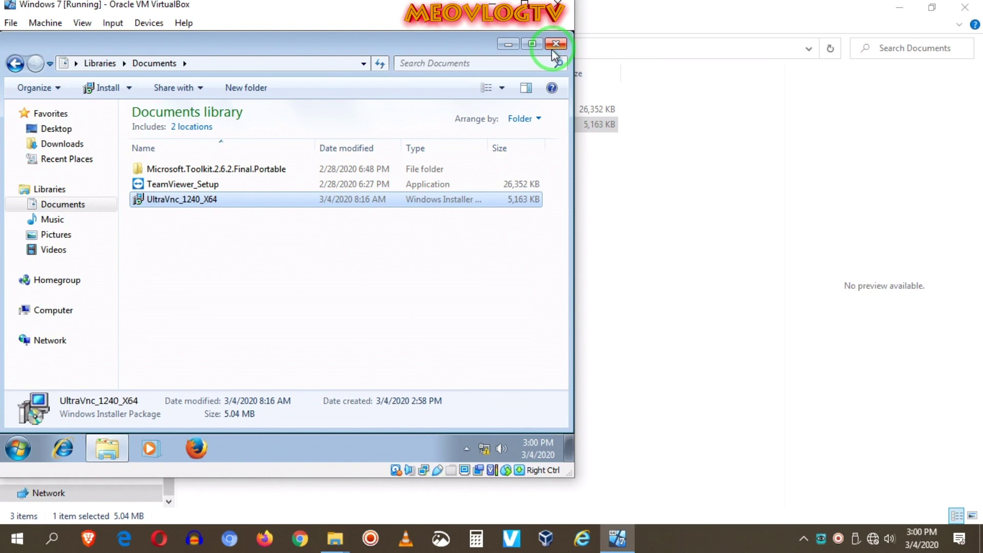
left_click(557, 44)
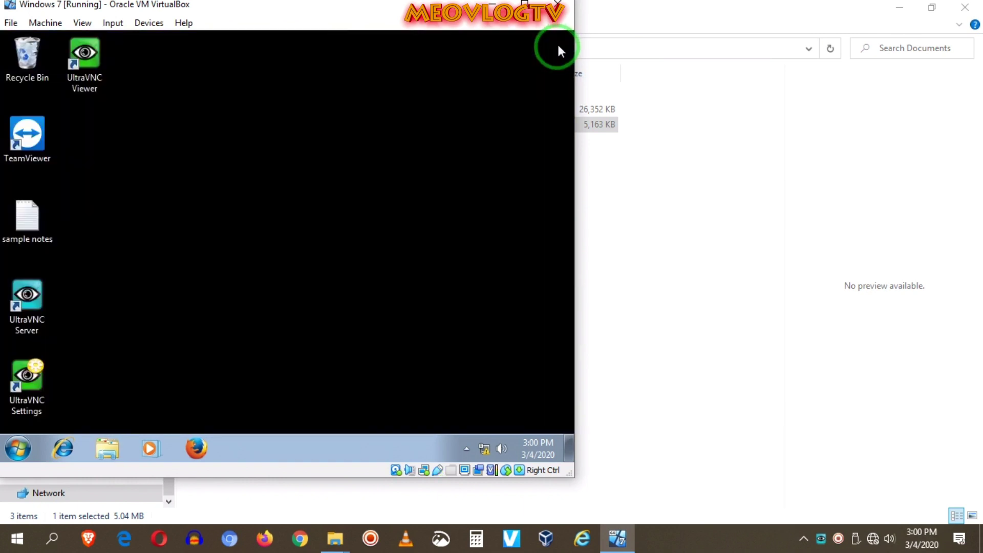
left_click(465, 449)
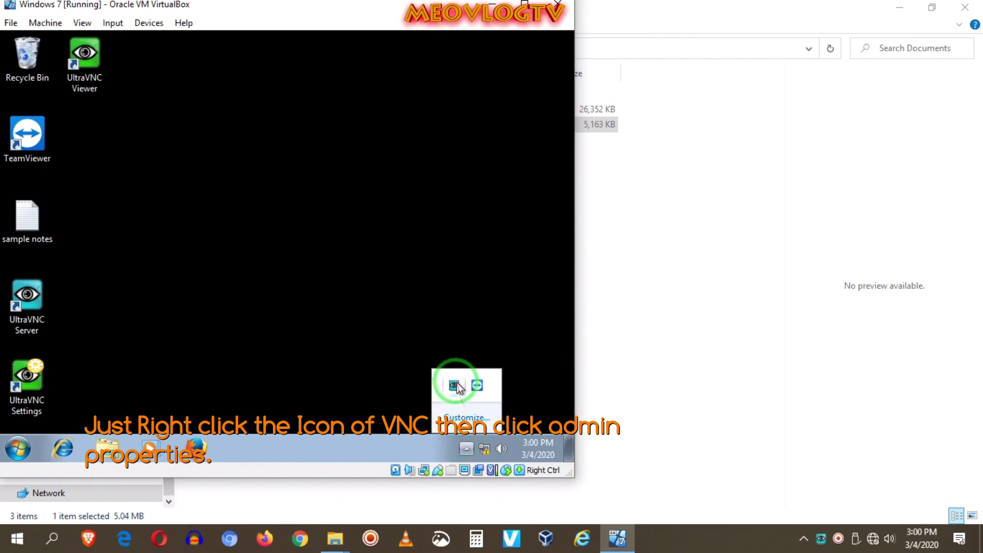
right_click(454, 385)
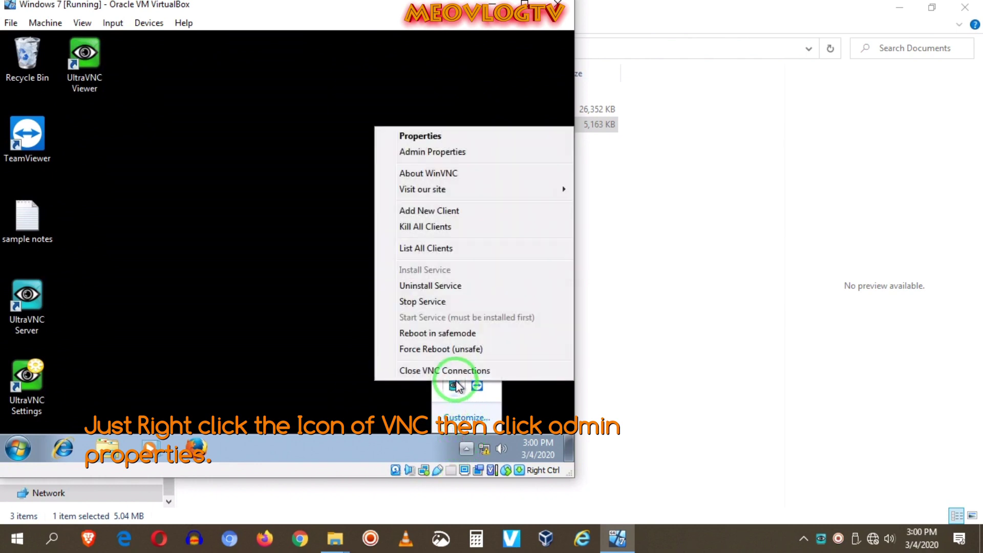
left_click(427, 153)
- Enter the new VNC password and the same view-only password
double_click(217, 239)
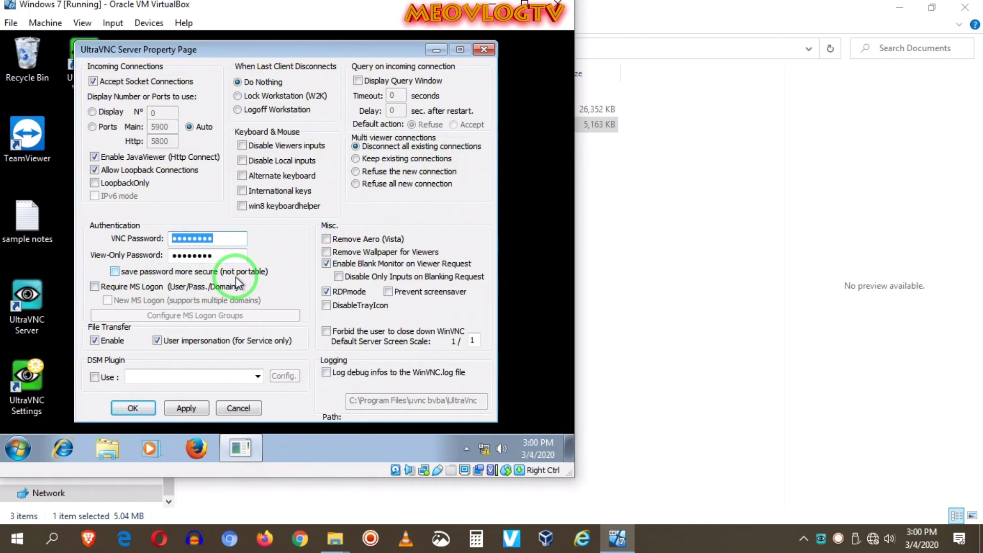
type("1")
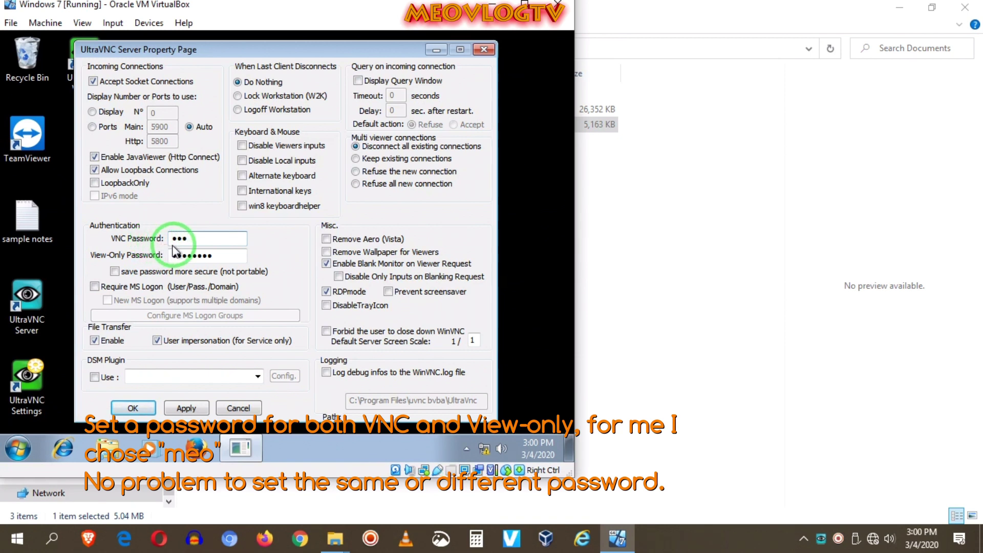
left_click(193, 241)
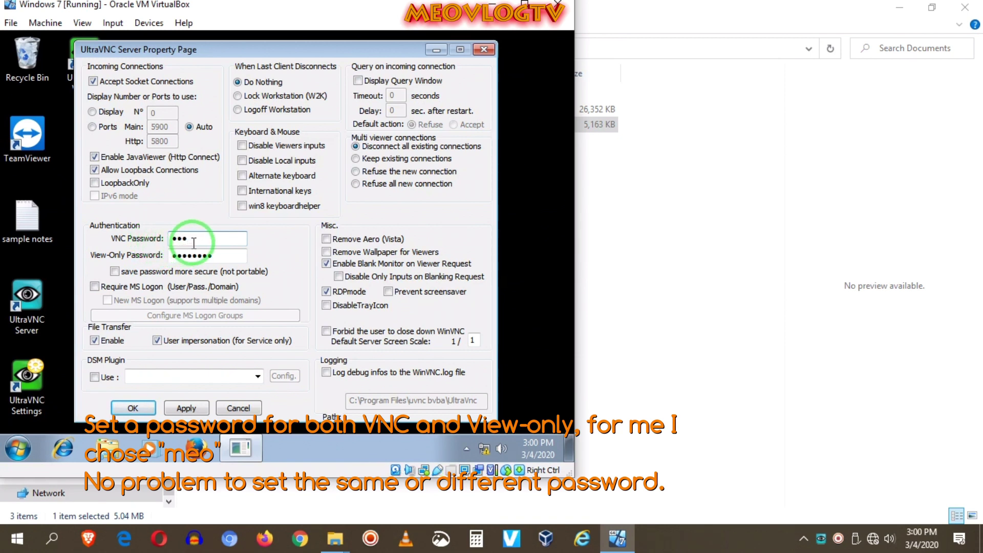
double_click(200, 255)
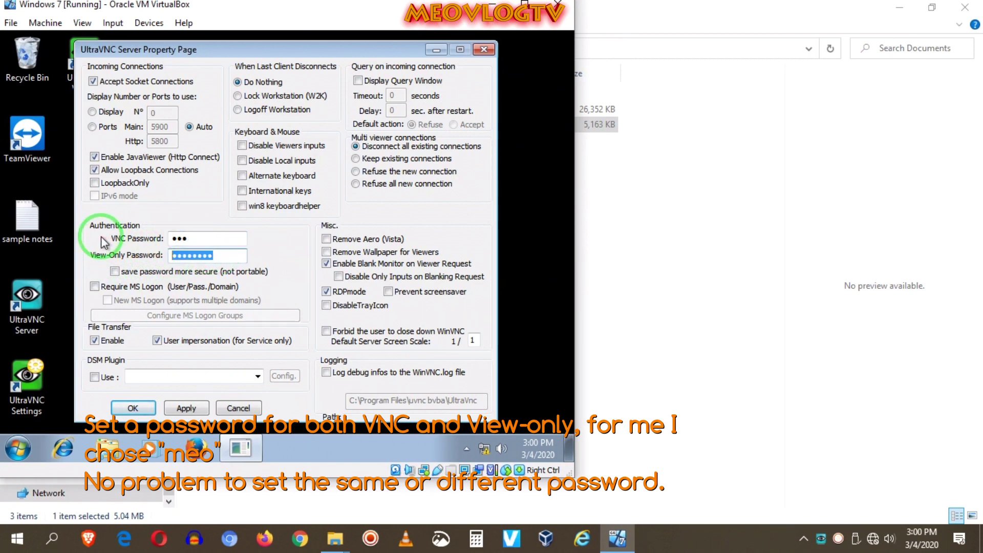
type("m")
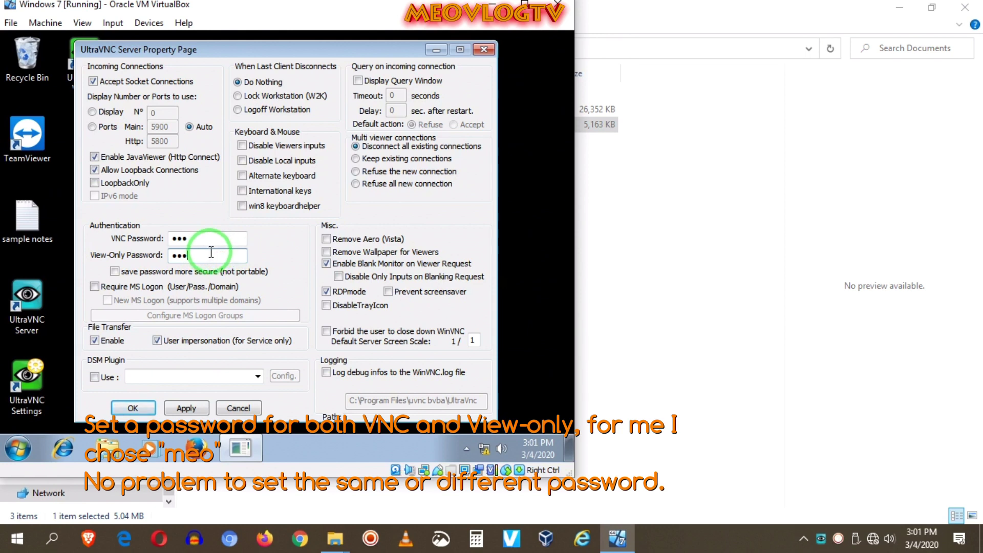
left_click(215, 239)
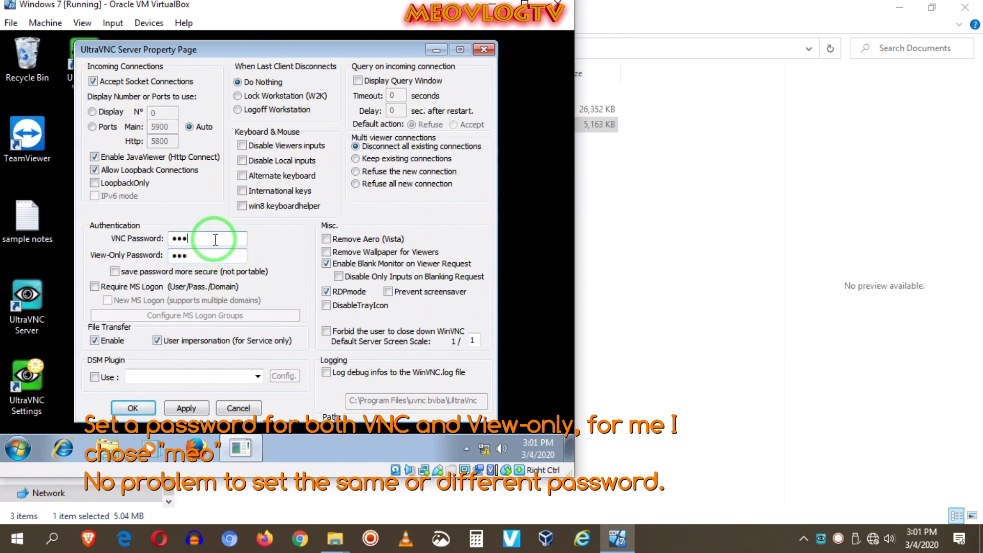
left_click_drag(210, 238, 123, 236)
left_click(175, 253)
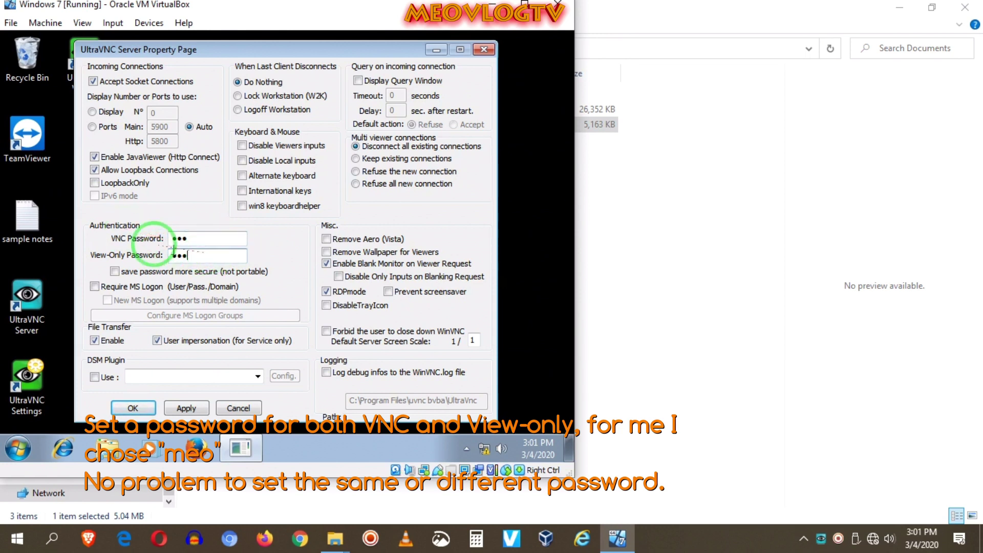
left_click_drag(197, 238, 146, 228)
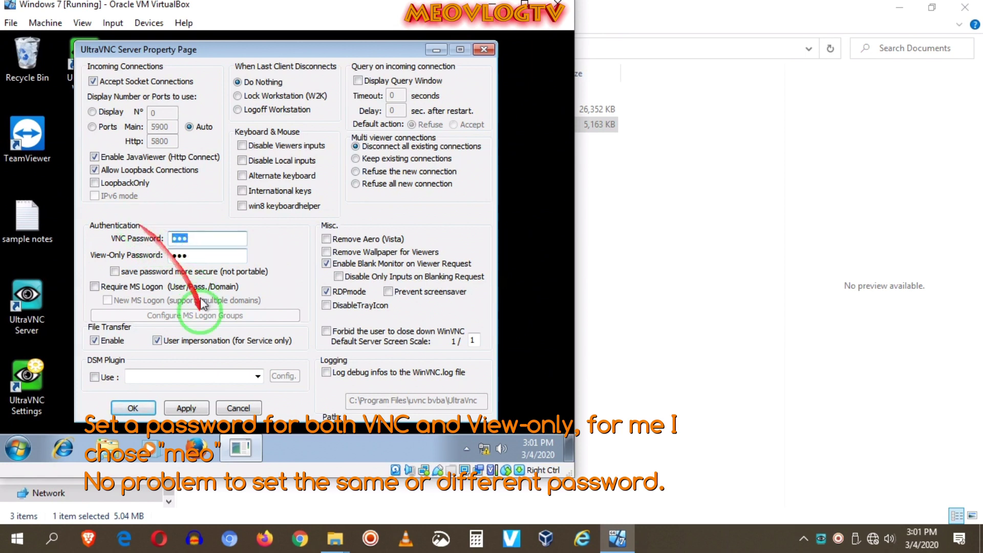
- Save the passwords, accept the identical-passwords warning, and approve the UAC prompt
left_click(133, 408)
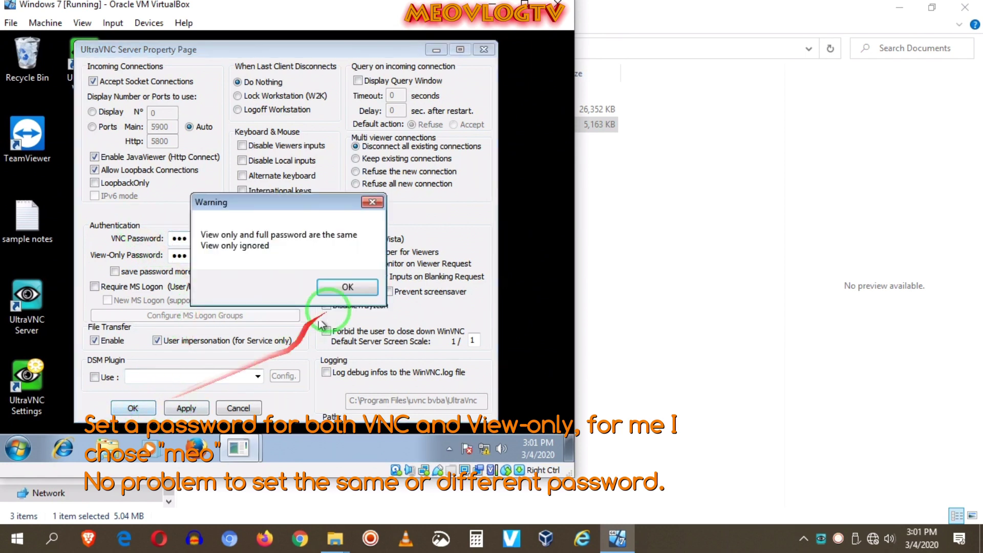
left_click(348, 288)
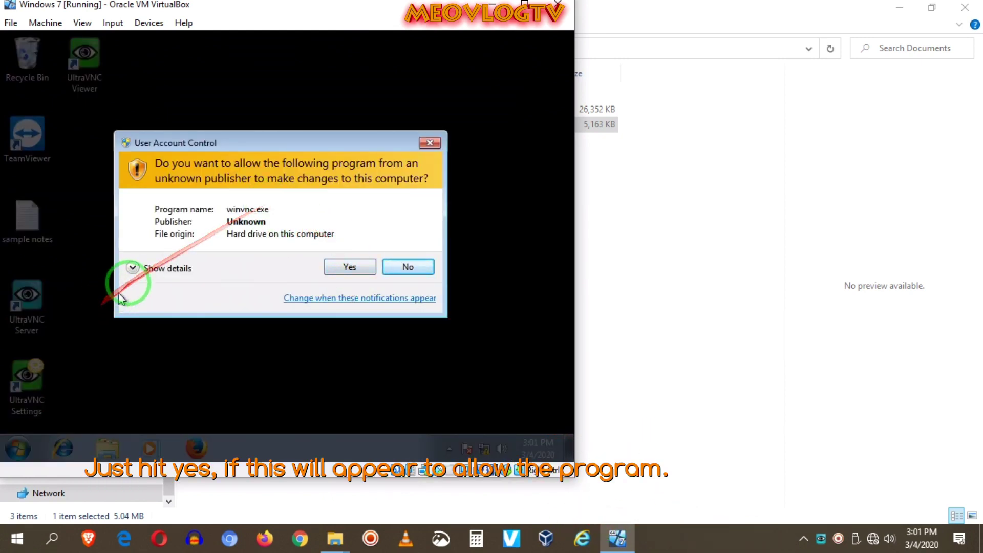
left_click(345, 266)
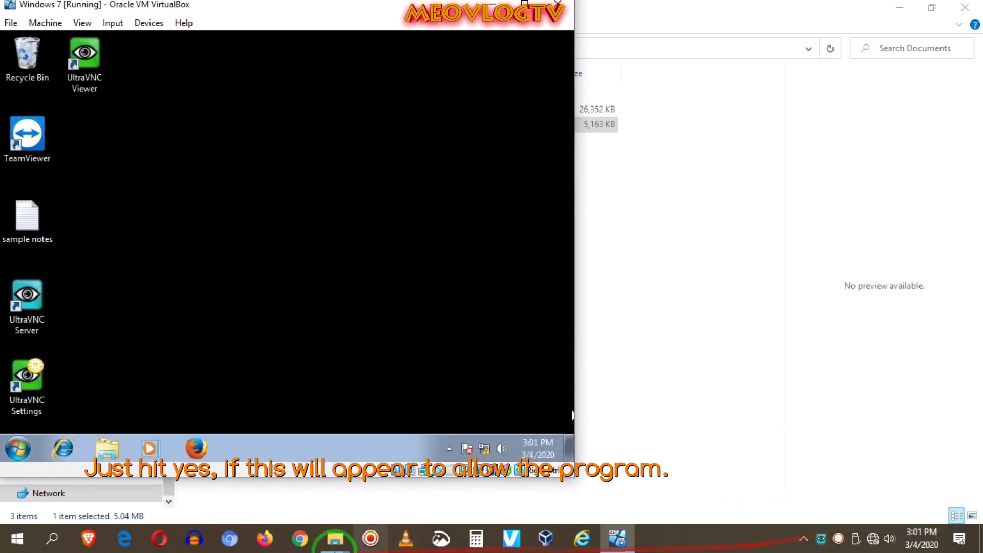
left_click(21, 543)
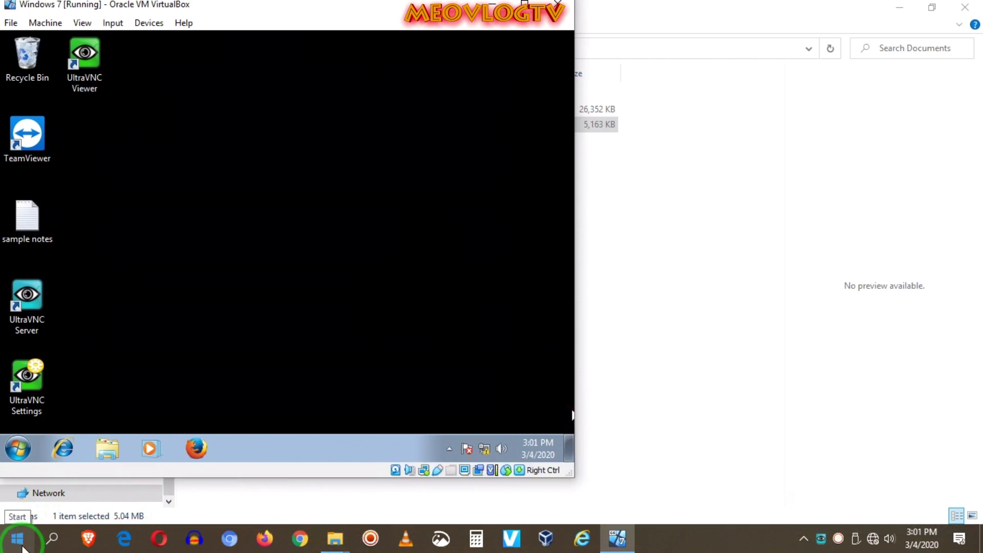
- Try connecting UltraVNC Viewer to 10.1.3.84, then dismiss the 'Failed to connect to server' error
left_click(21, 544)
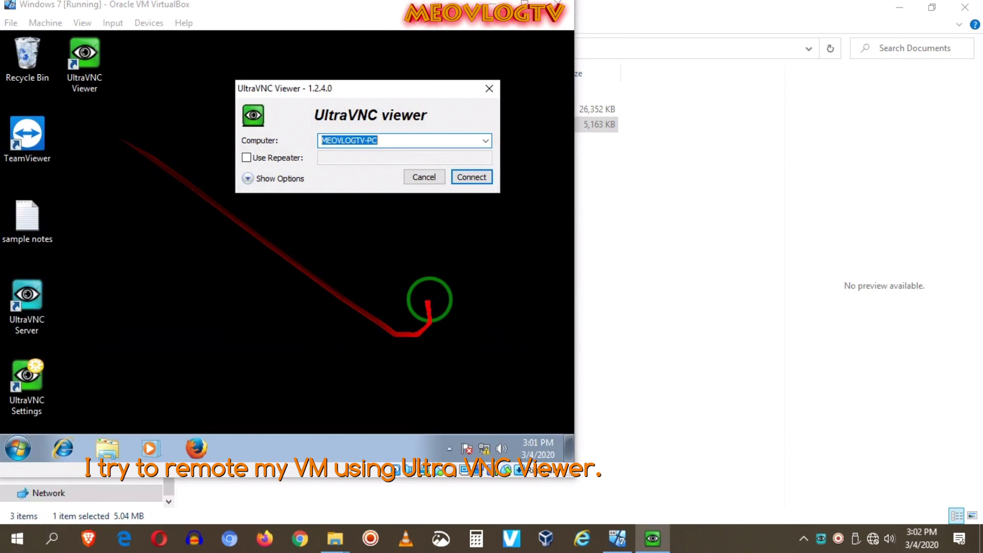
left_click(485, 141)
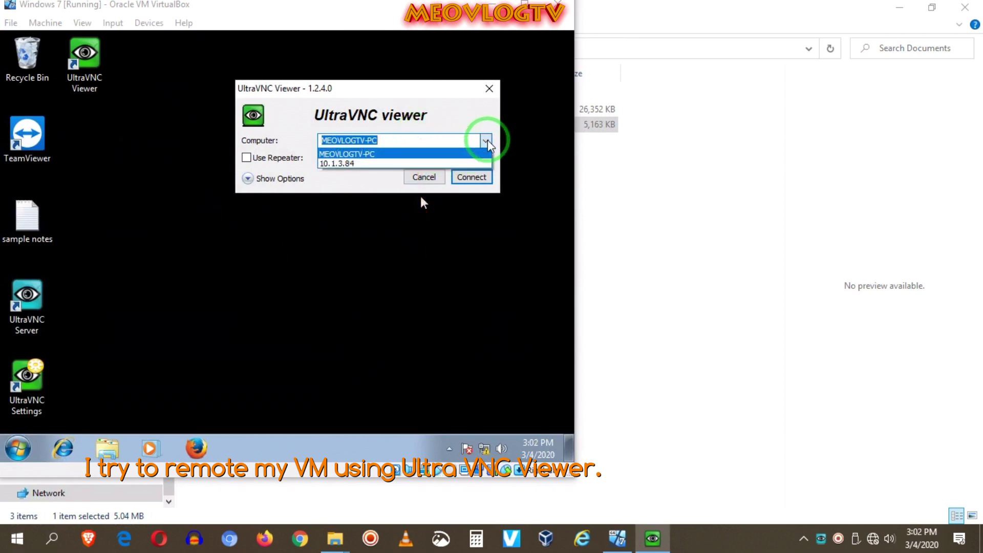
left_click(365, 163)
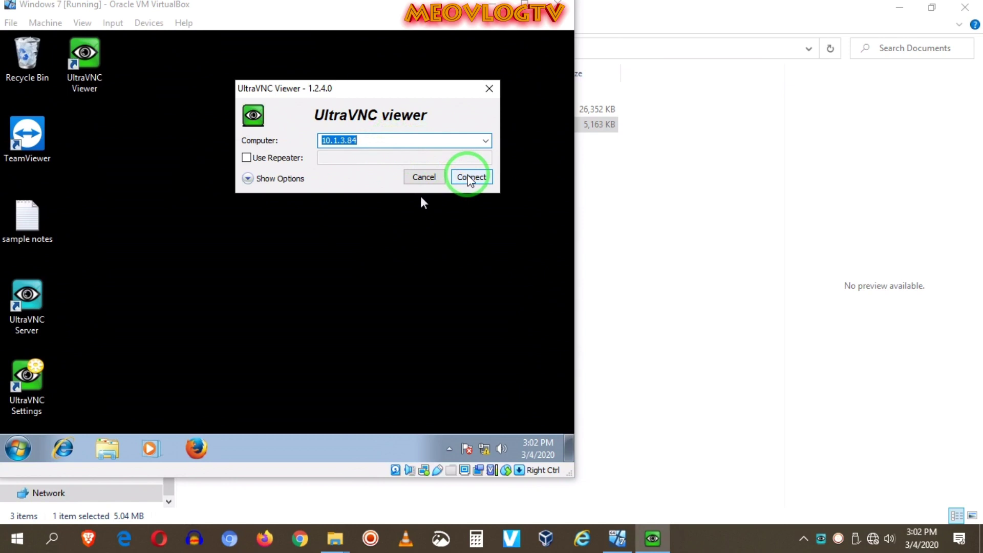
left_click(470, 178)
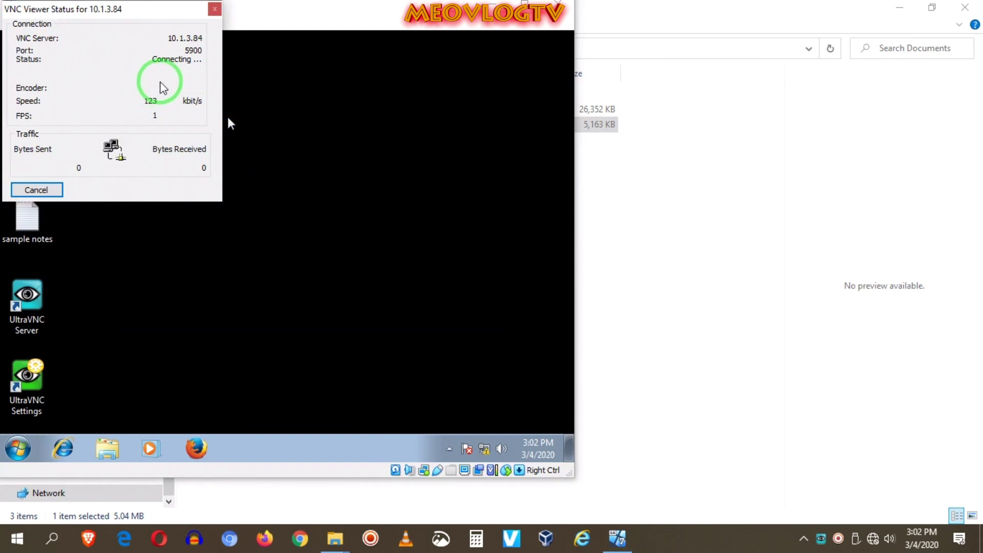
left_click_drag(144, 16, 586, 109)
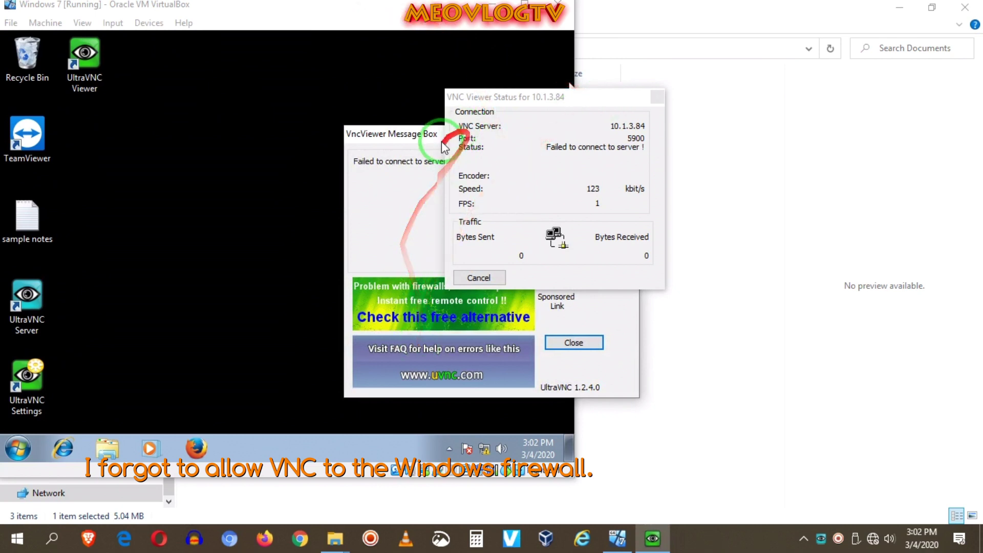
left_click_drag(422, 146, 211, 140)
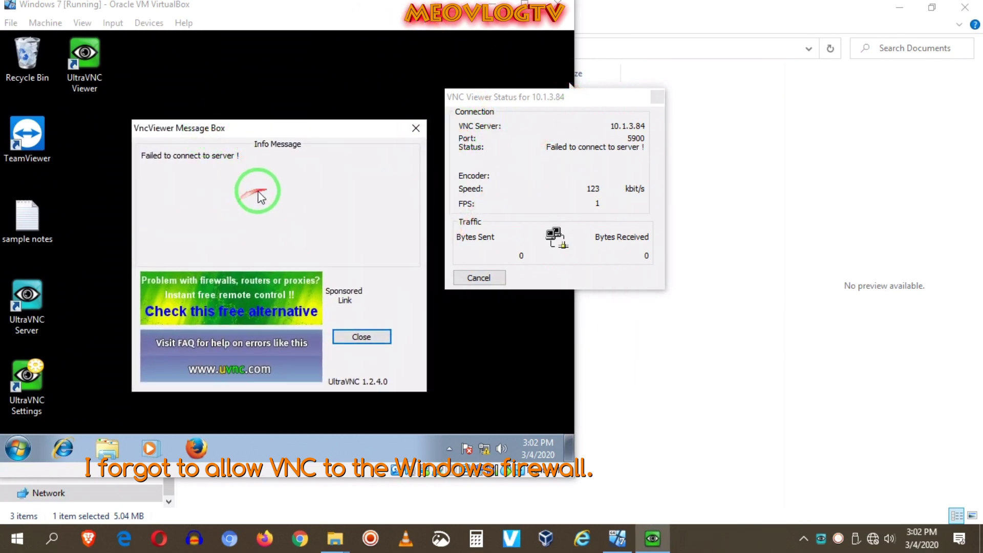
left_click(361, 337)
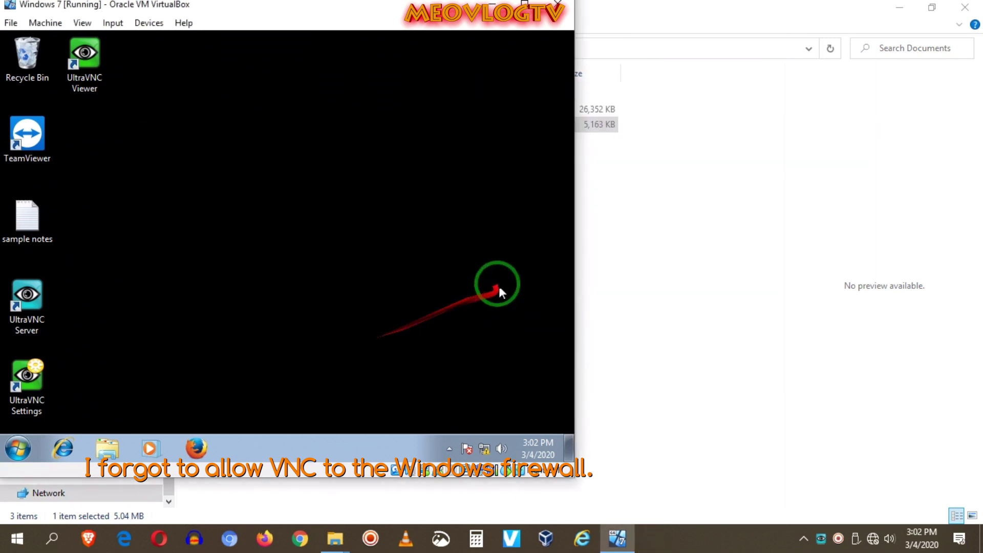
- Search 'windows' in the VM's Start menu and open the Windows Firewall control panel item
left_click(26, 443)
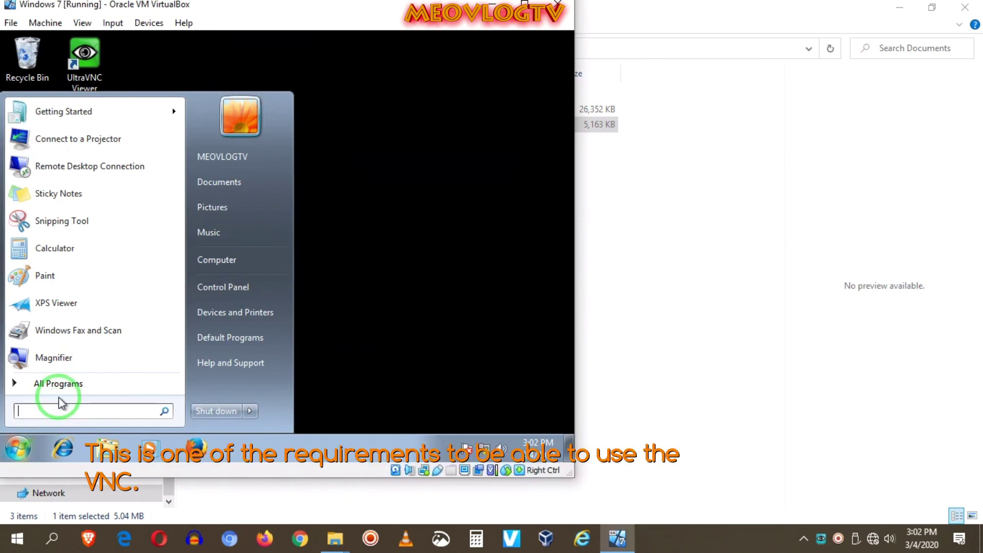
type("wi")
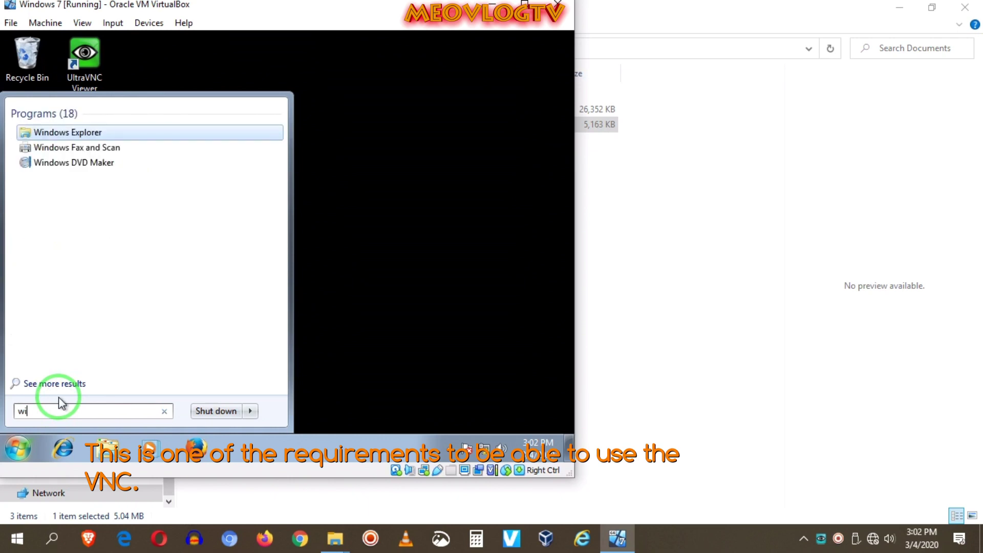
type("nd")
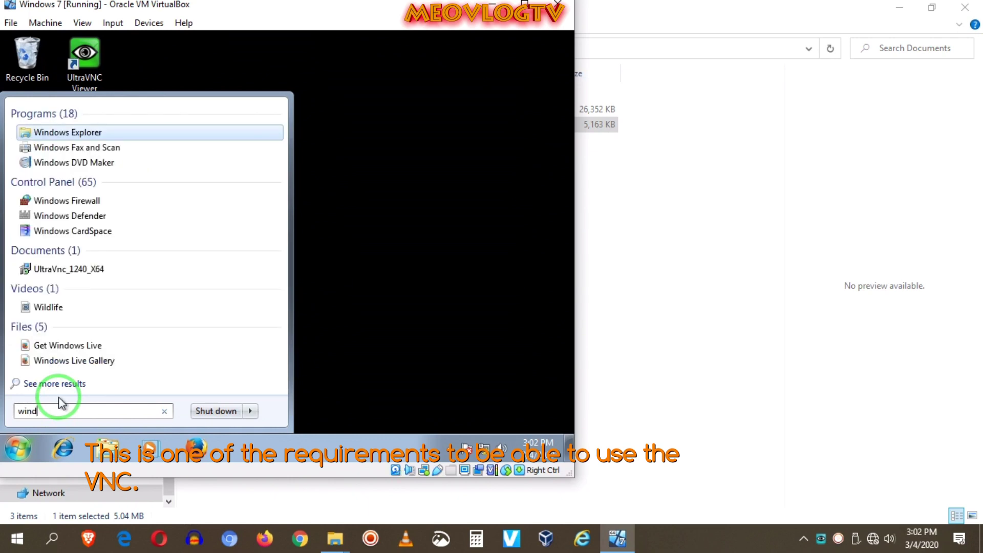
type("ows")
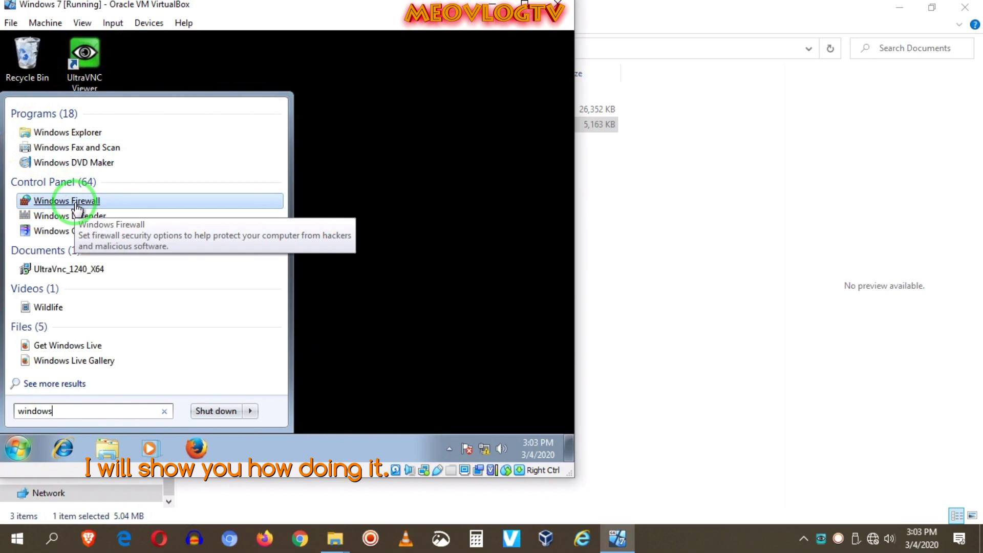
left_click(76, 202)
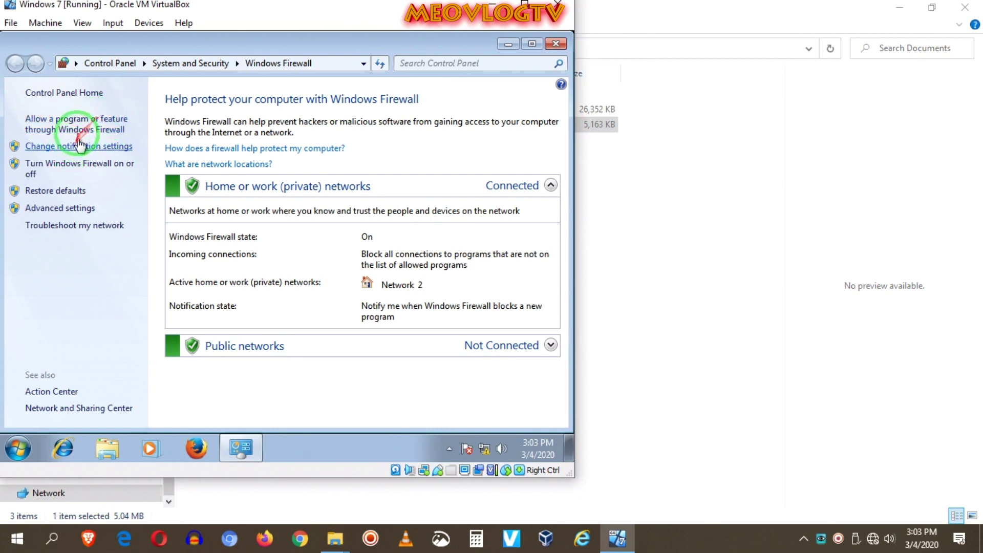
- Show the firewall's allowed programs, unlock them via Change settings, and start 'Allow another program'
left_click(88, 123)
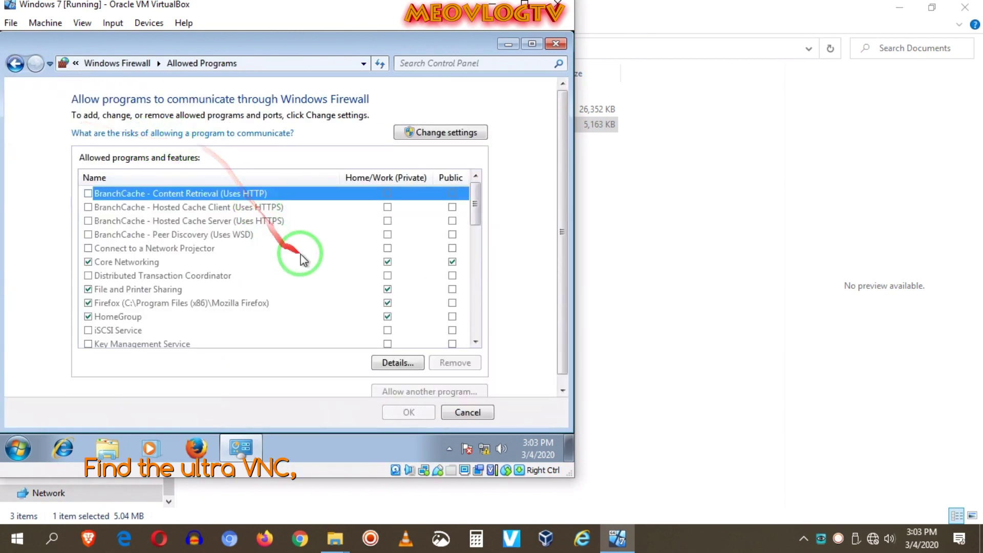
left_click(444, 134)
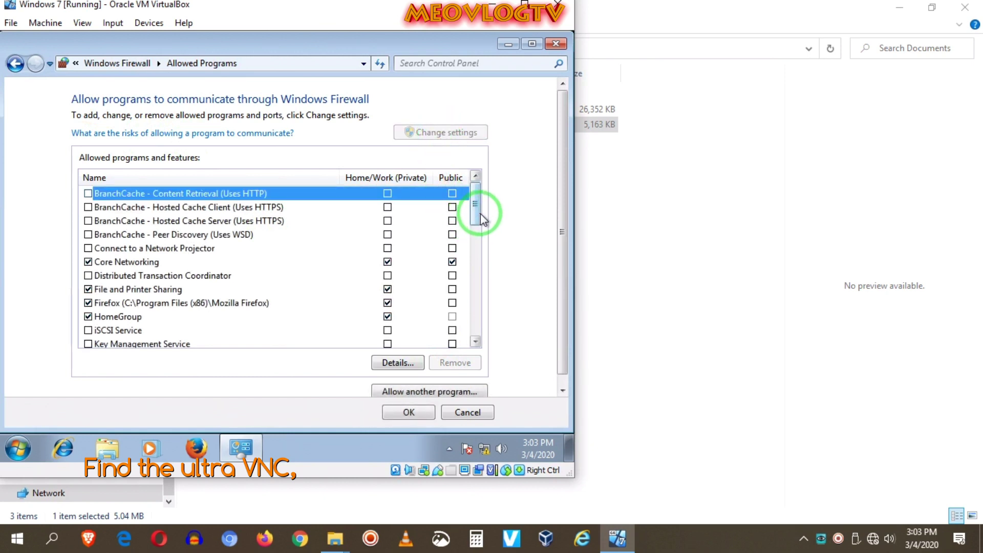
left_click_drag(479, 214, 420, 284)
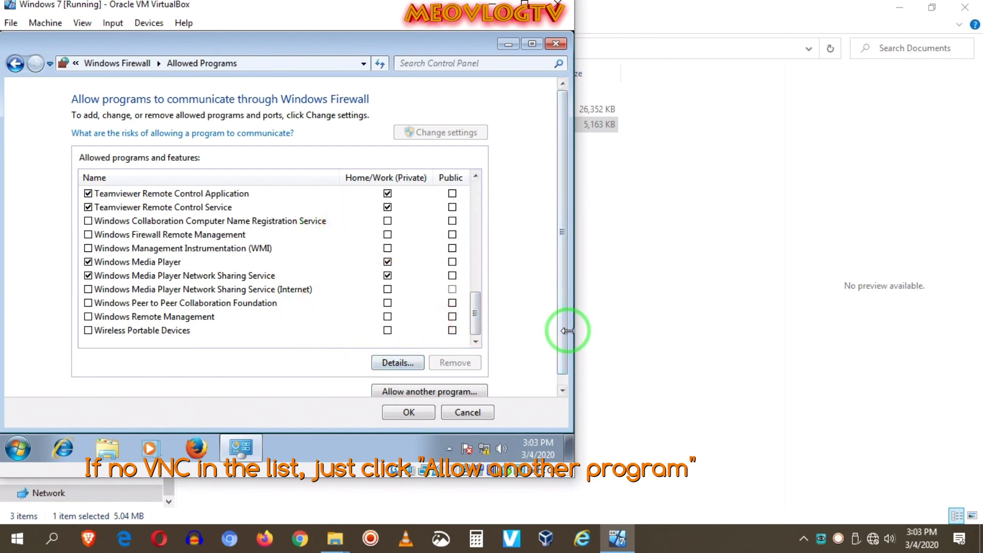
scroll(566, 333, "down", 1)
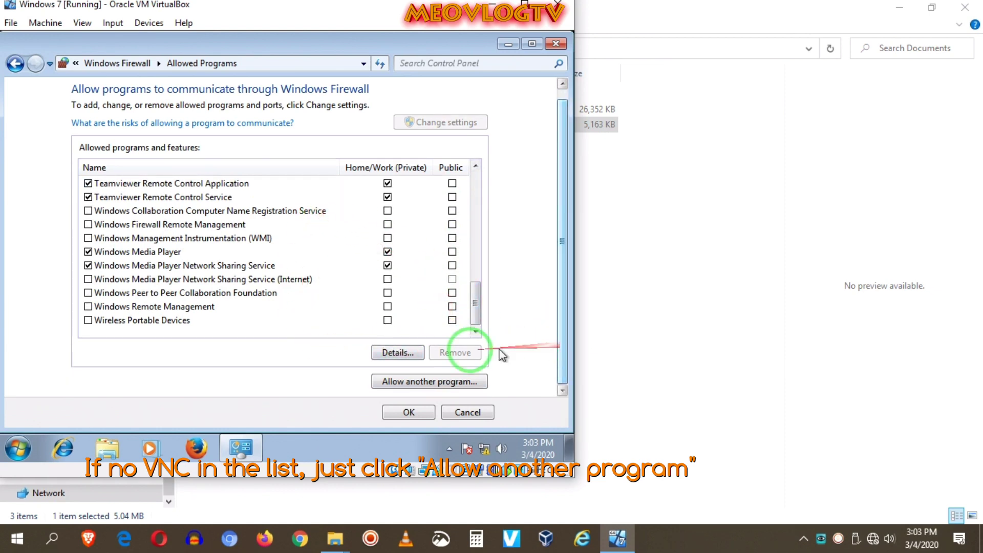
left_click(410, 384)
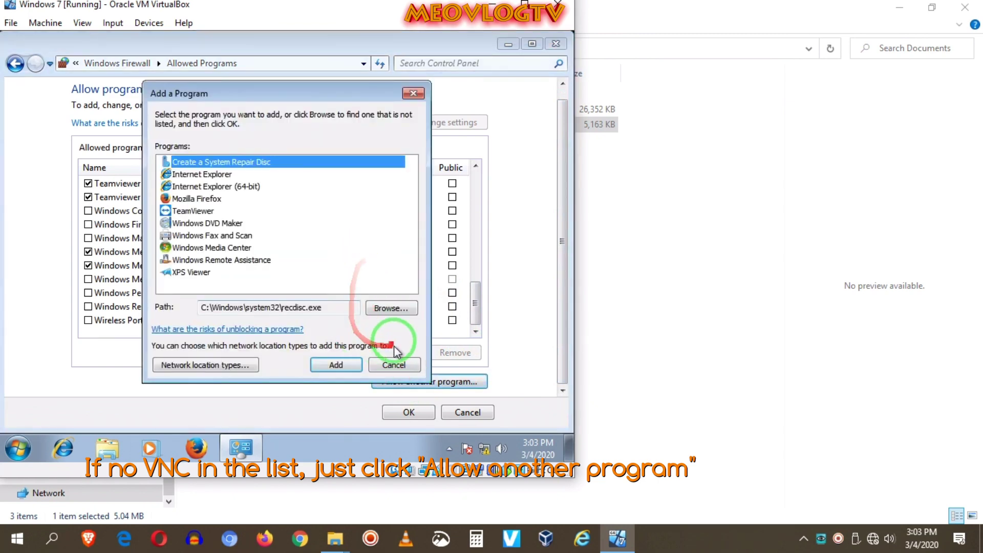
- Browse Local Disk (C:) for the program file, checking Program Files and Program Files (x86)
left_click(389, 308)
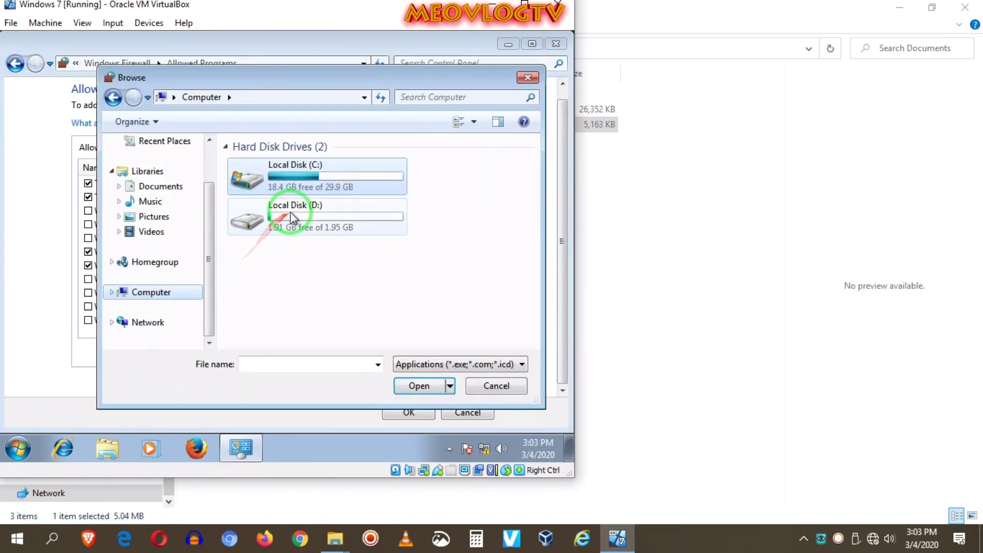
double_click(302, 180)
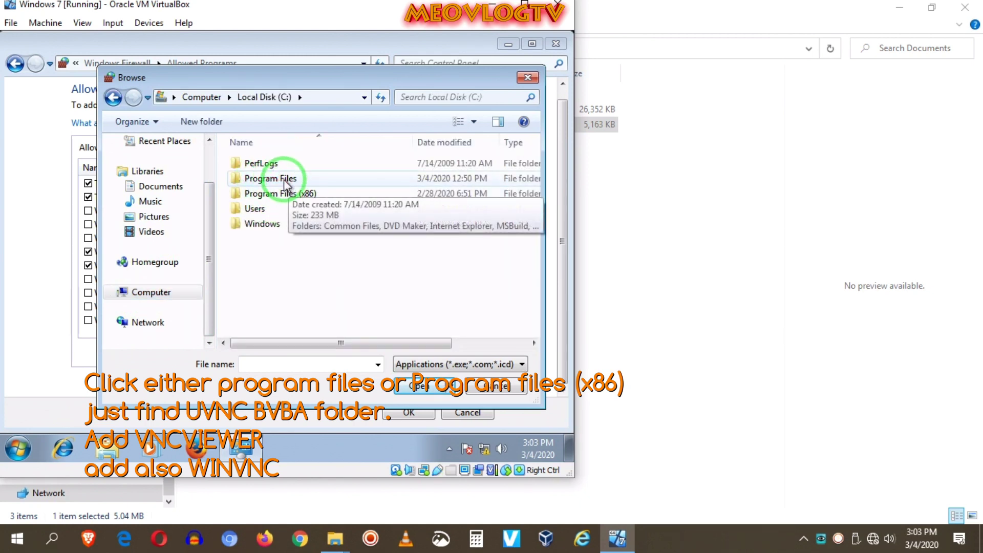
double_click(285, 180)
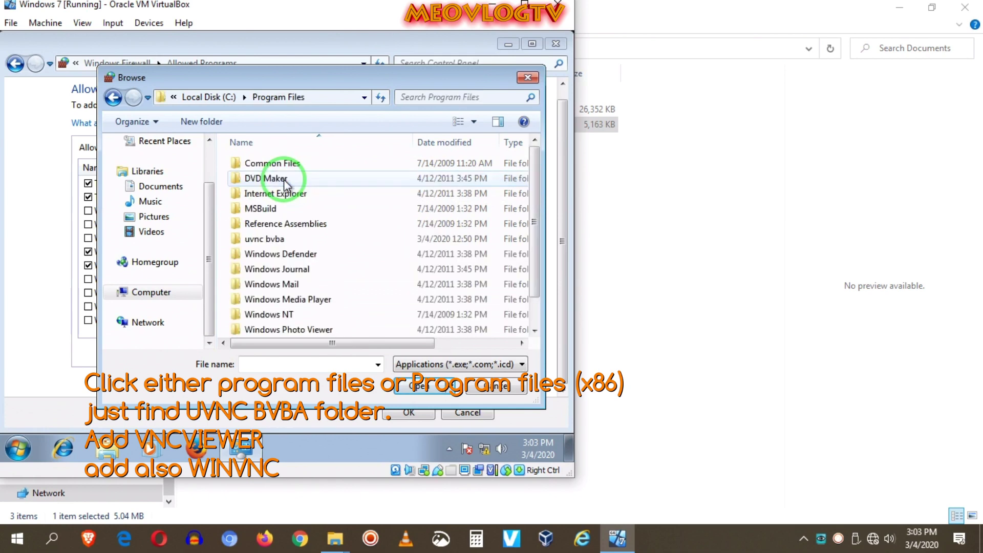
left_click(113, 97)
double_click(269, 193)
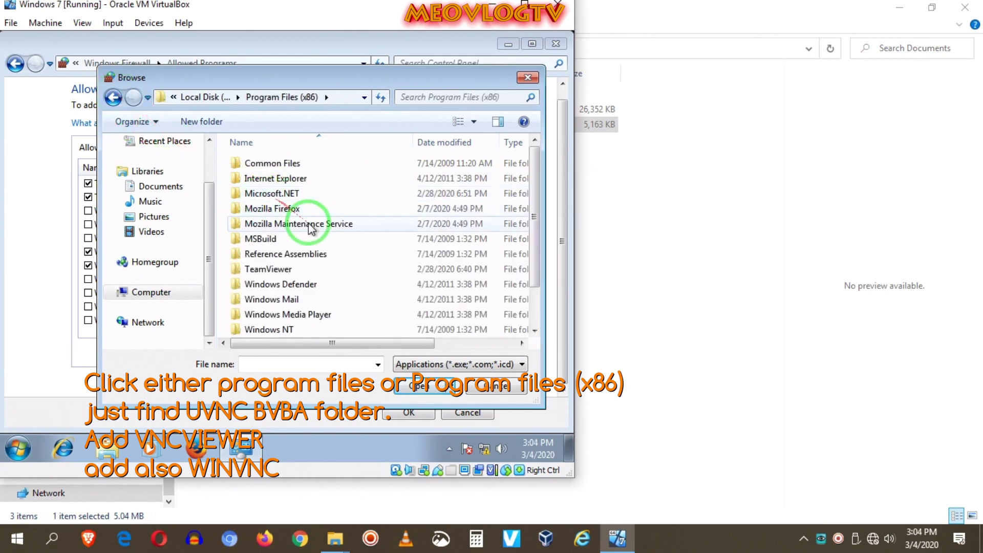
scroll(308, 236, "down", 1)
scroll(287, 204, "up", 1)
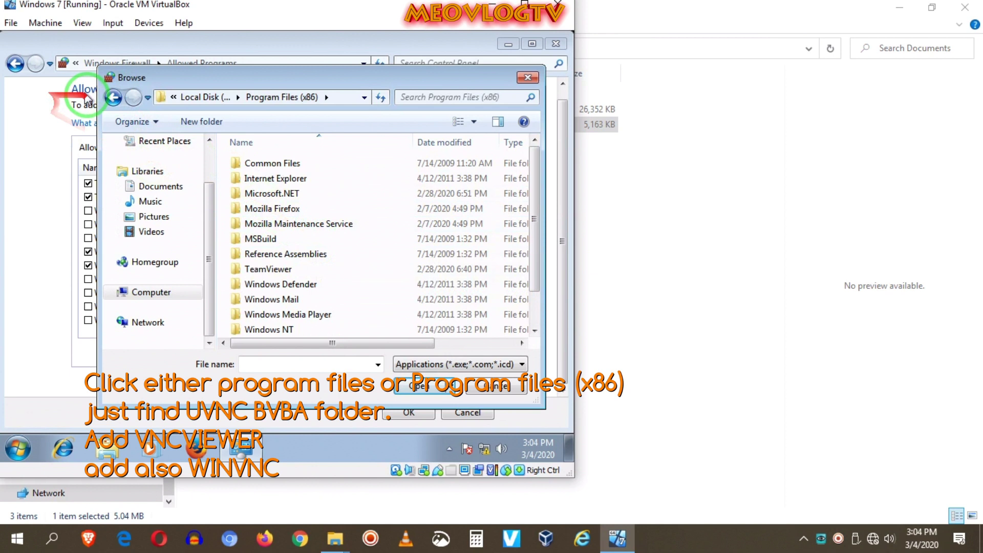
left_click(113, 97)
- Pick vncviewer from C:\Program Files\uvnc bvba\UltraVnc and add it to the allowed programs
double_click(243, 175)
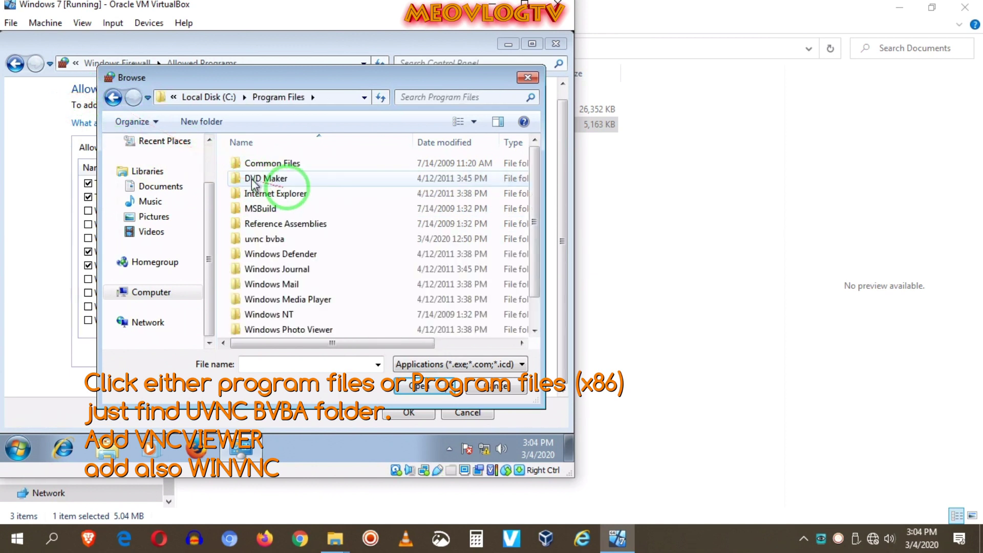
double_click(274, 241)
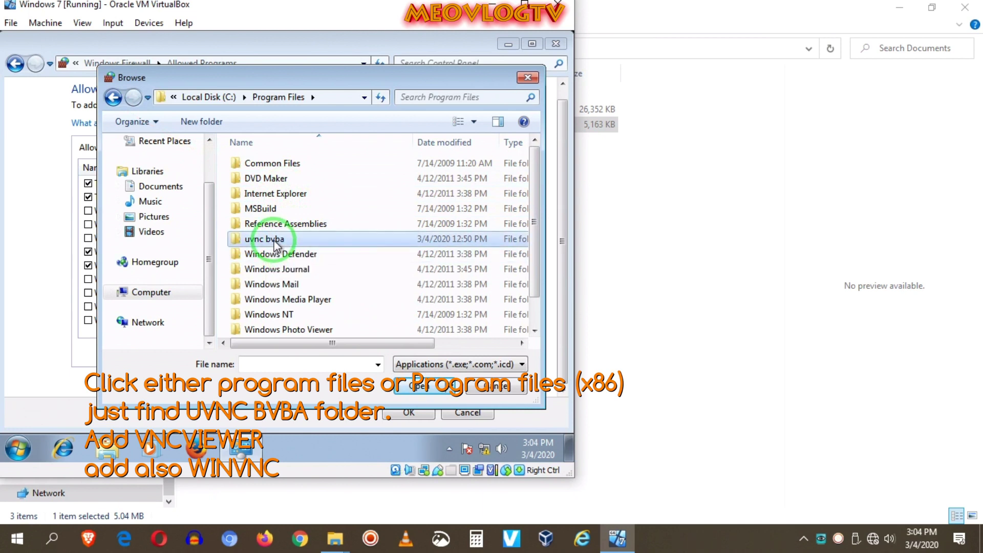
double_click(266, 164)
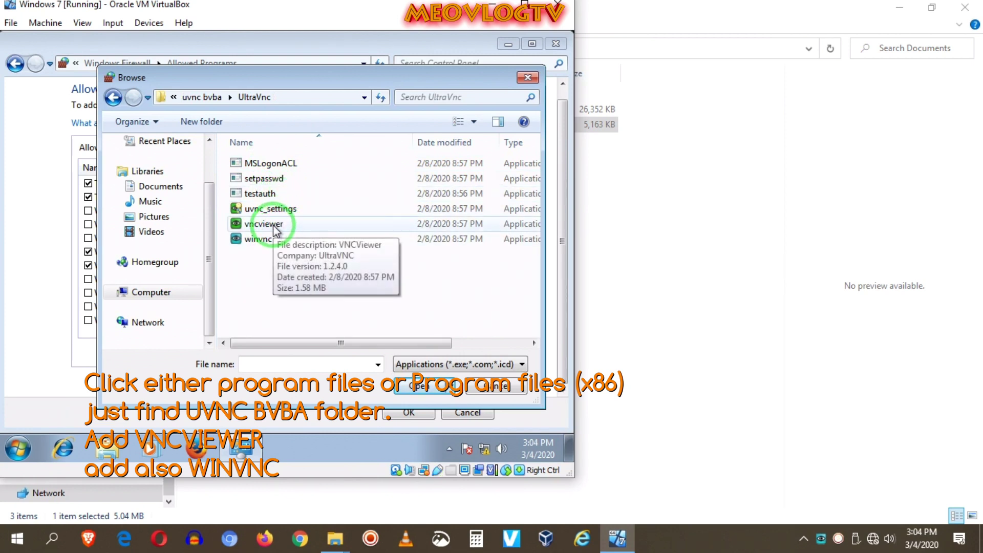
left_click(273, 227)
left_click(428, 389)
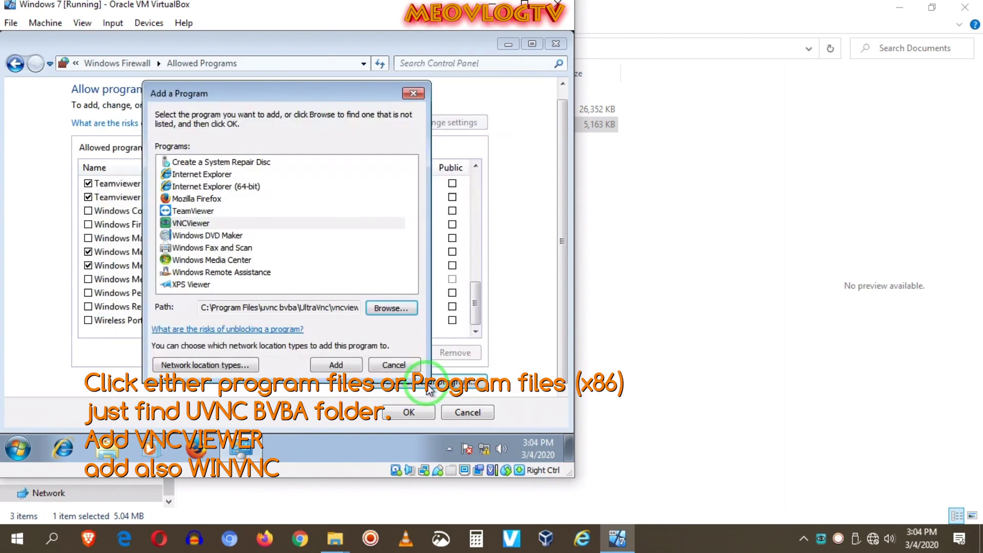
left_click(336, 366)
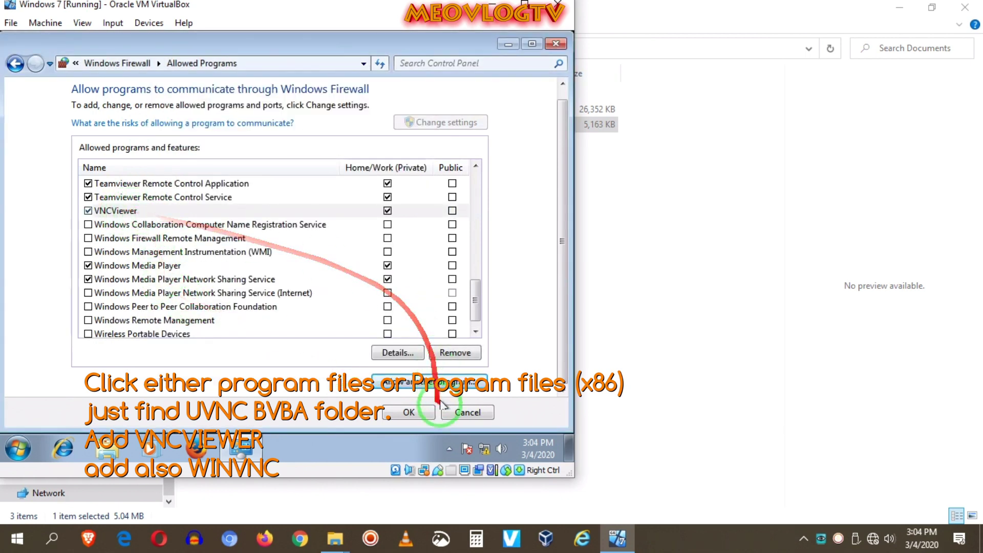
- Add winvnc from the UltraVnc folder as another allowed program
left_click(430, 383)
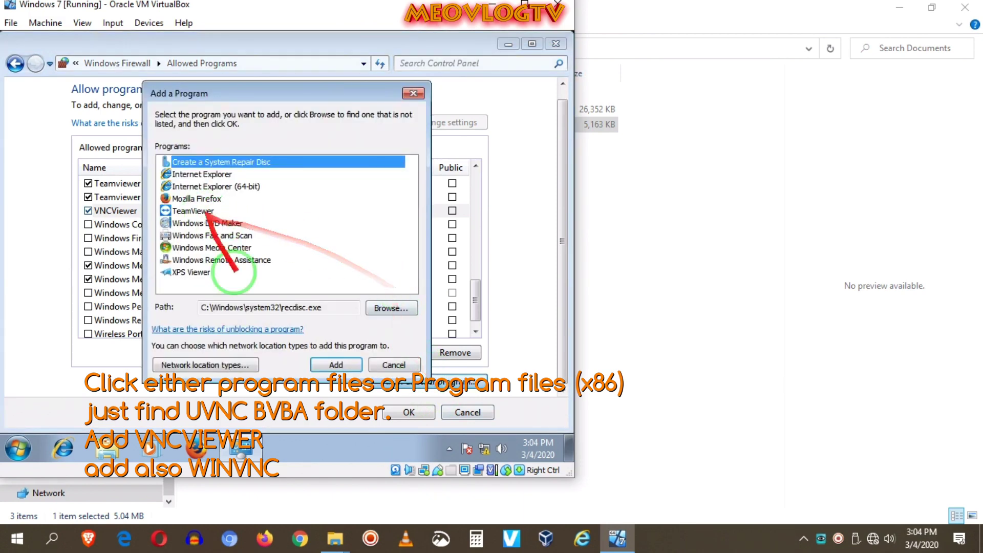
left_click(387, 308)
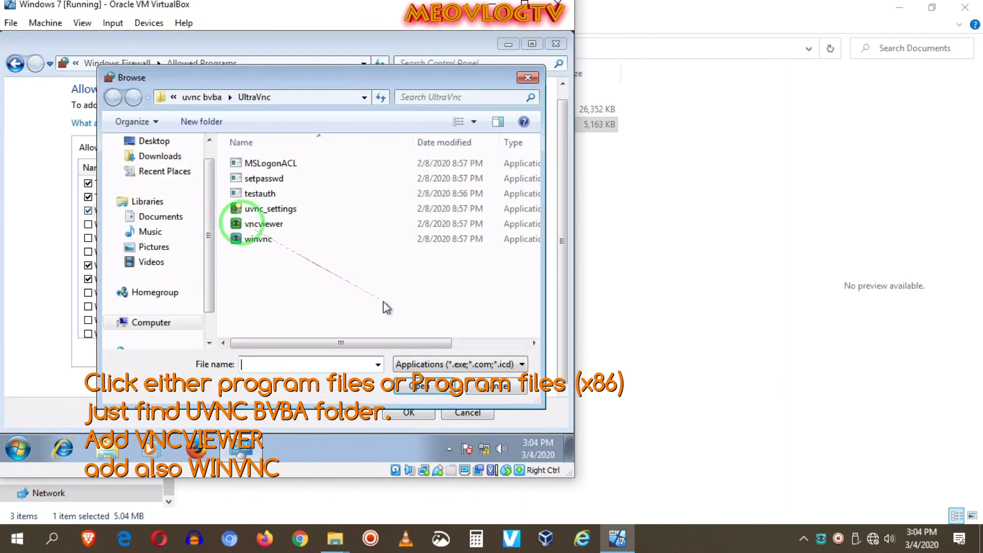
left_click(255, 246)
left_click(255, 245)
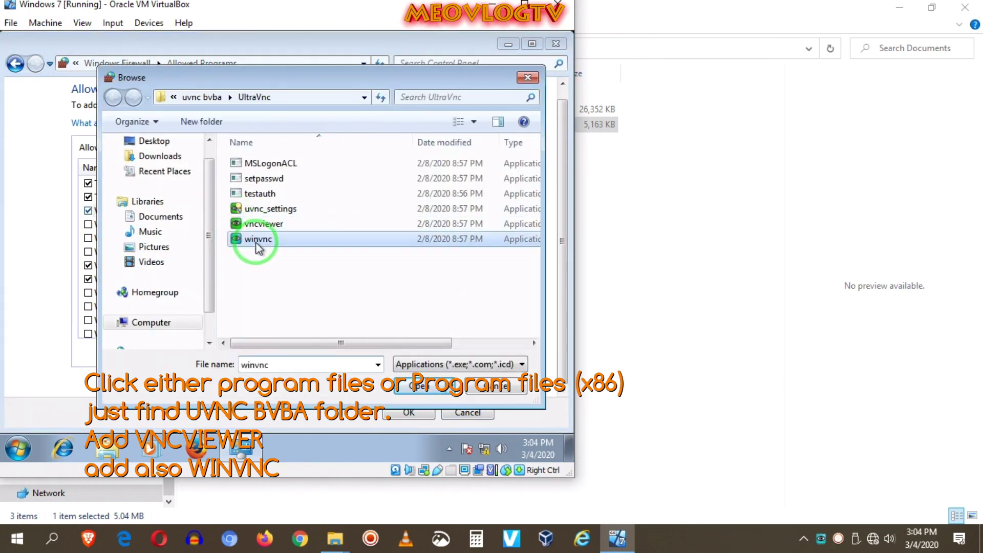
left_click(432, 390)
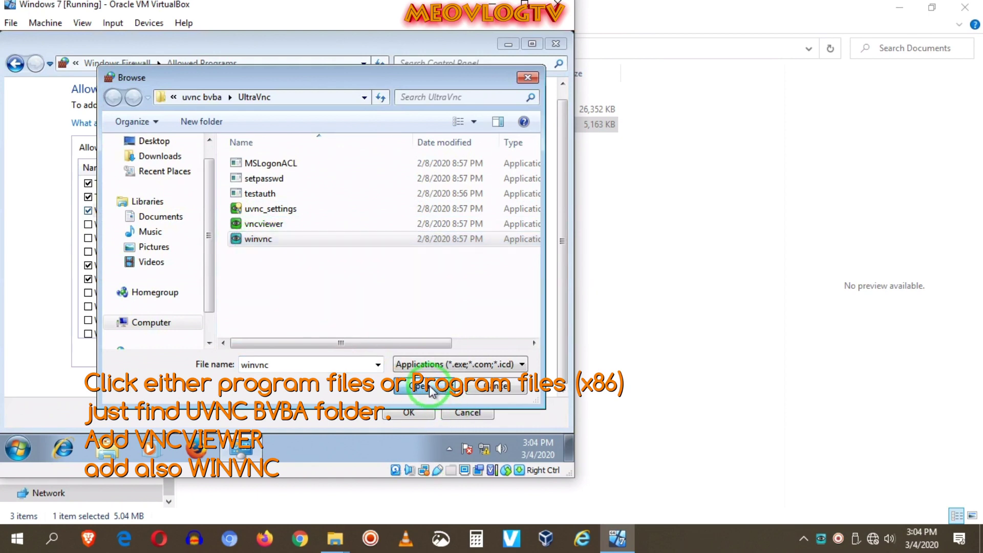
left_click(395, 365)
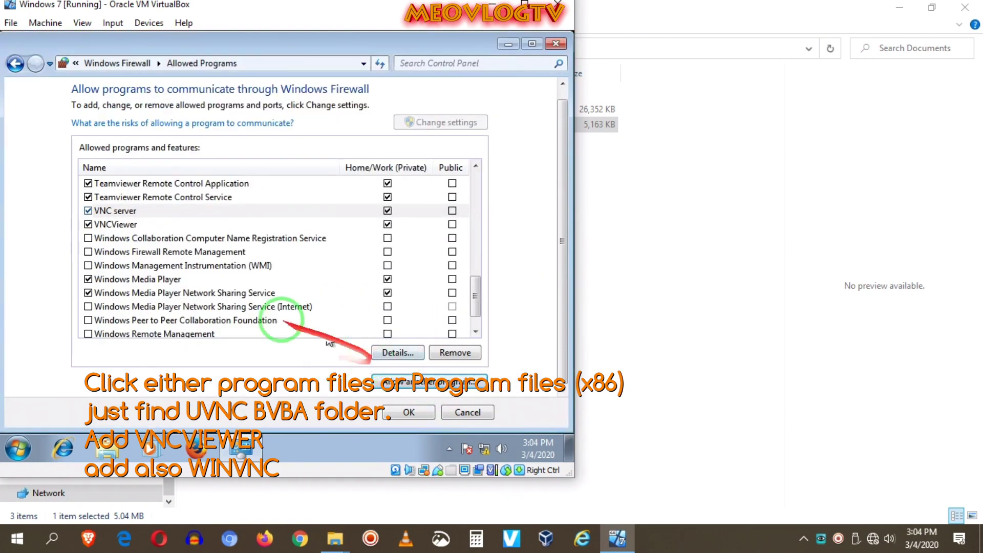
- Verify Home/Work permissions on the VNCViewer and VNC server entries and save with OK
left_click(118, 224)
left_click(117, 210)
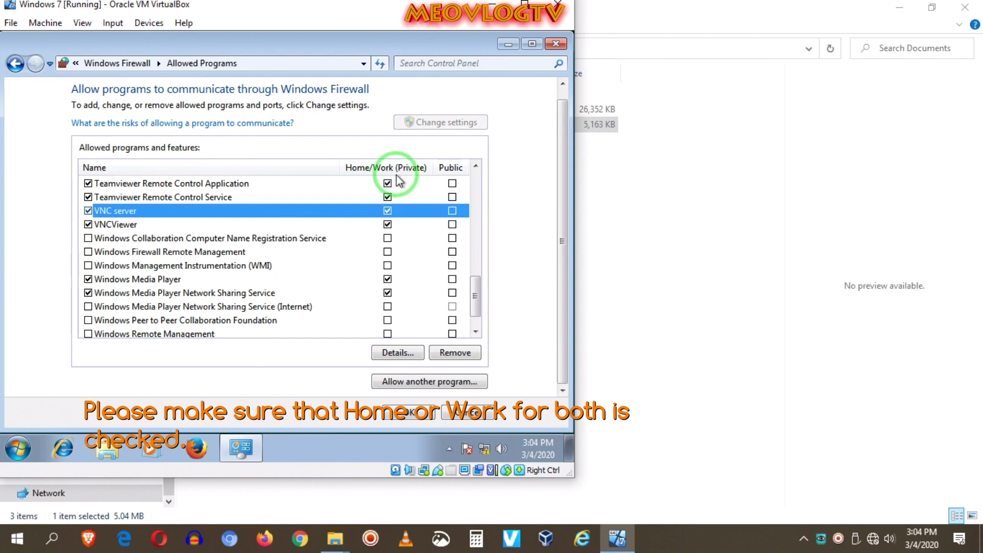
left_click(410, 413)
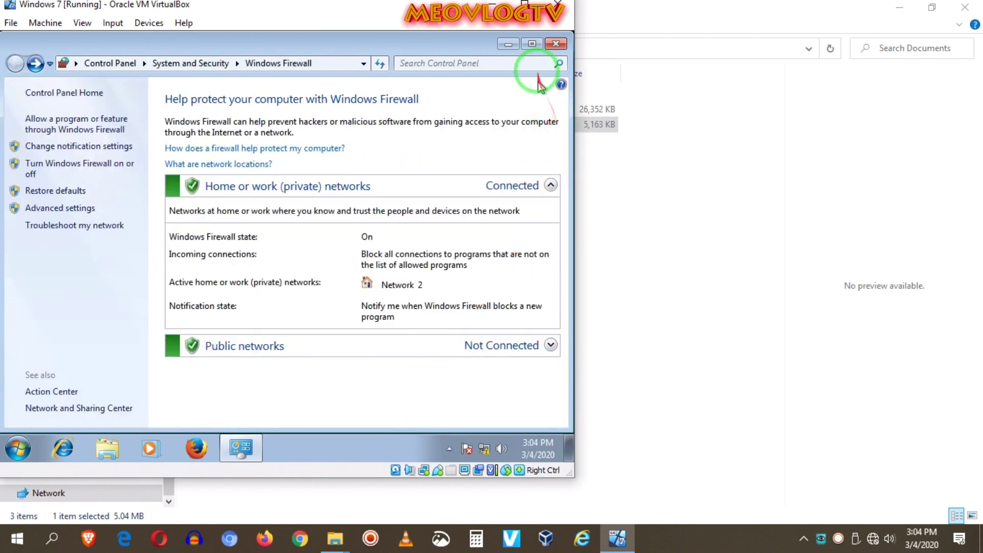
- Close Windows Firewall, launch UltraVNC Viewer, and log on to the VM's VNC server with its password
left_click(555, 44)
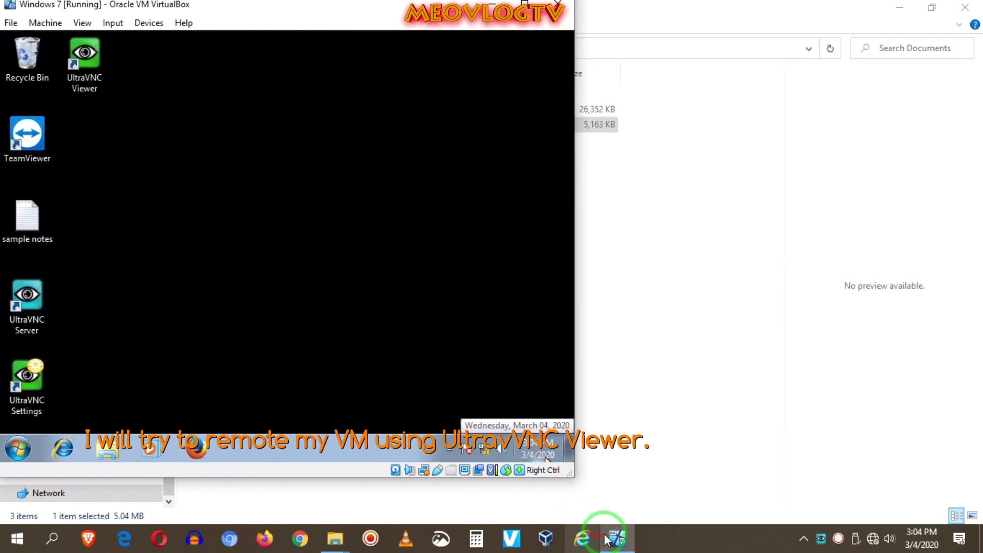
left_click(25, 544)
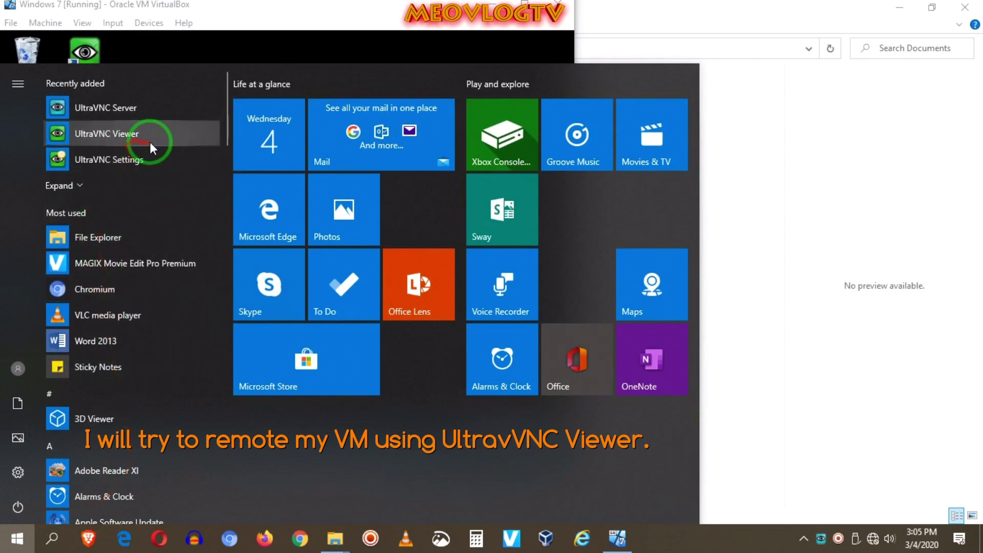
left_click(119, 134)
key("Return")
type("1")
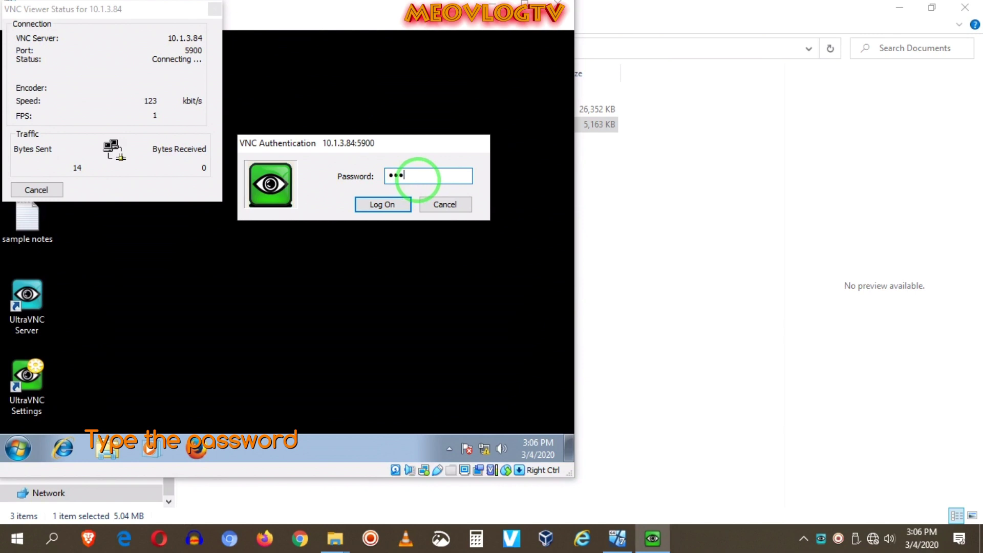
left_click(389, 203)
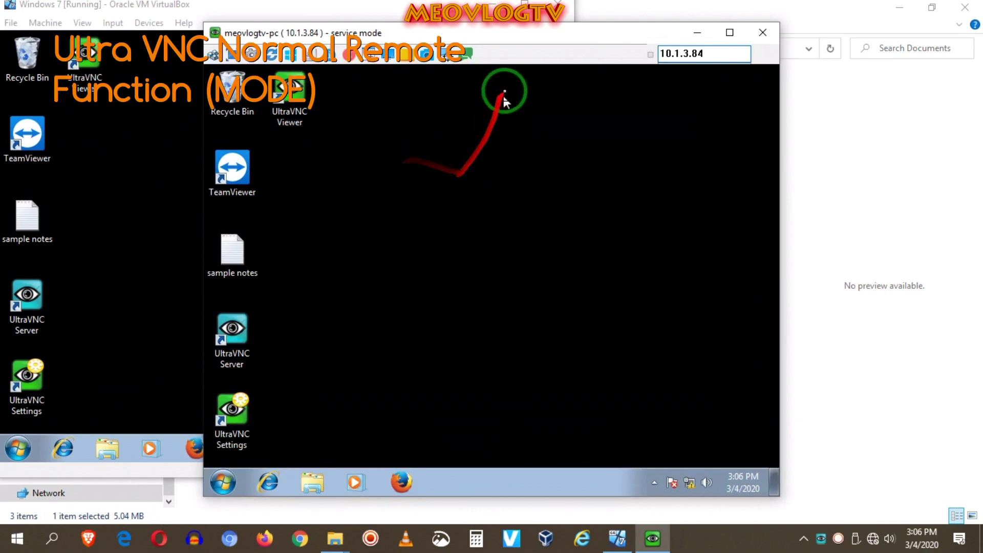
- In the remote session, open Computer, view the empty Local Disk (D:), and close it
left_click_drag(477, 36, 601, 39)
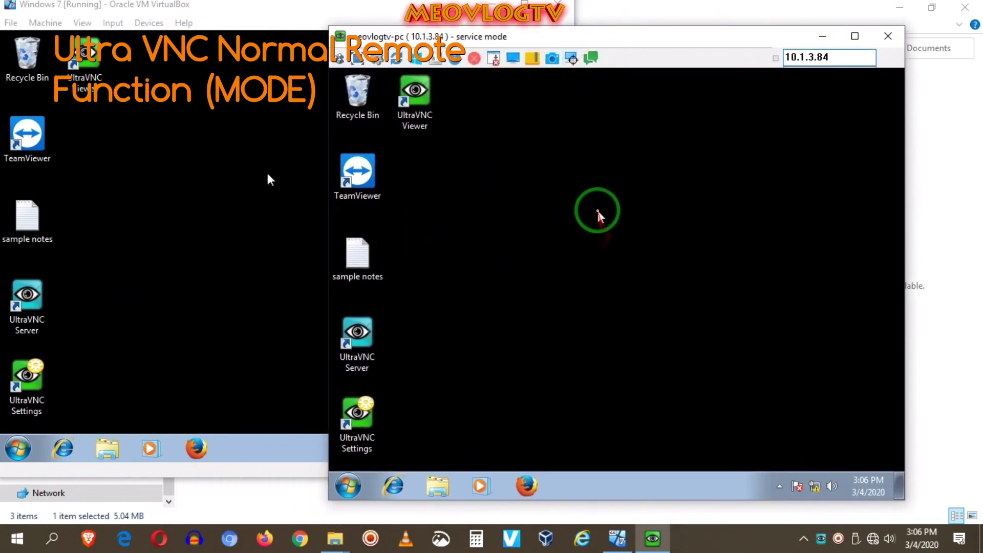
mouse_move(652, 43)
left_mouse_down()
mouse_move(654, 56)
mouse_move(661, 32)
left_mouse_up()
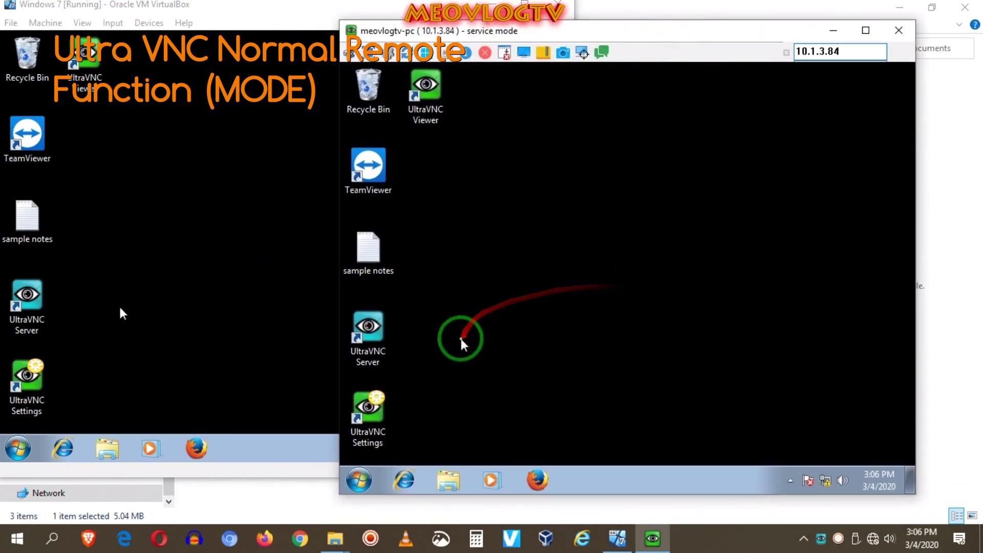
left_click(360, 480)
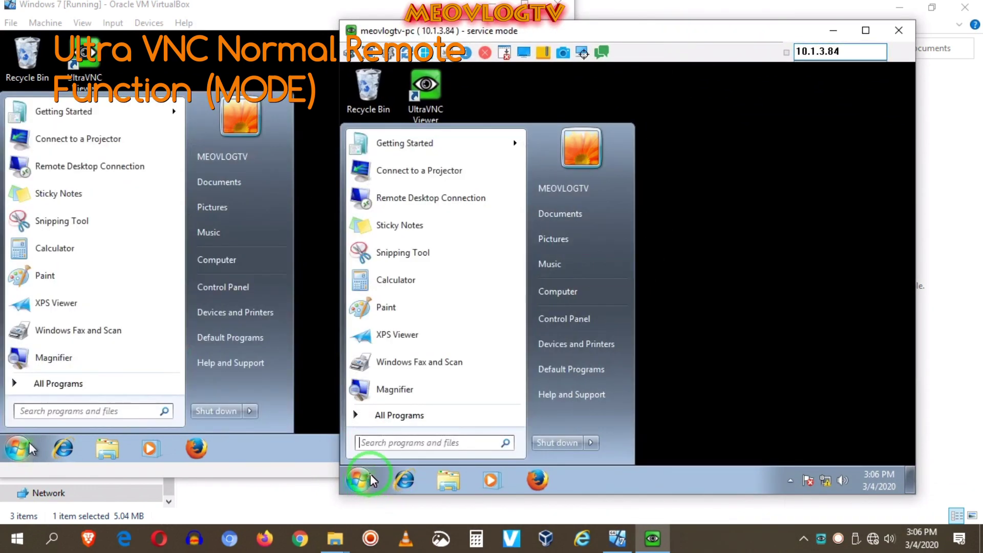
left_click_drag(639, 24, 669, 31)
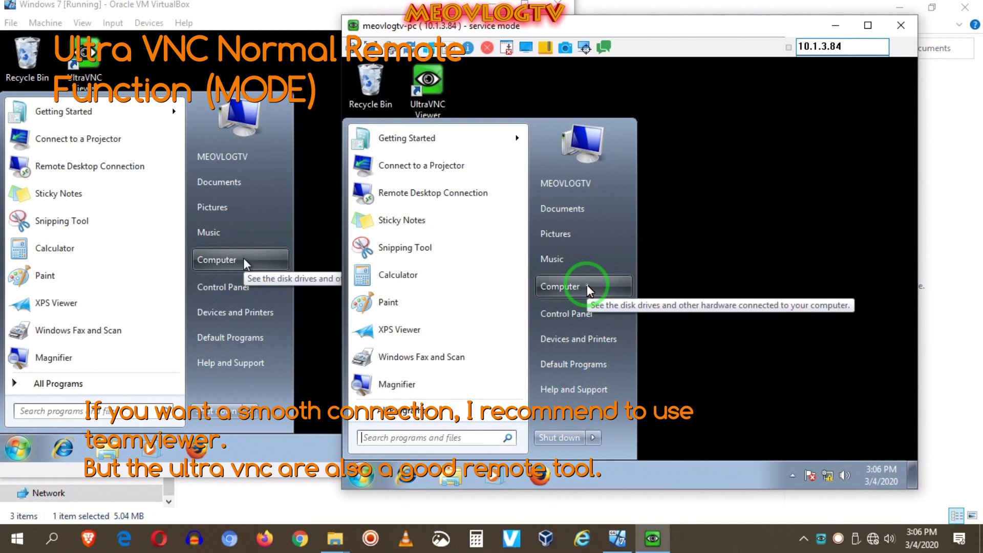
left_click(588, 290)
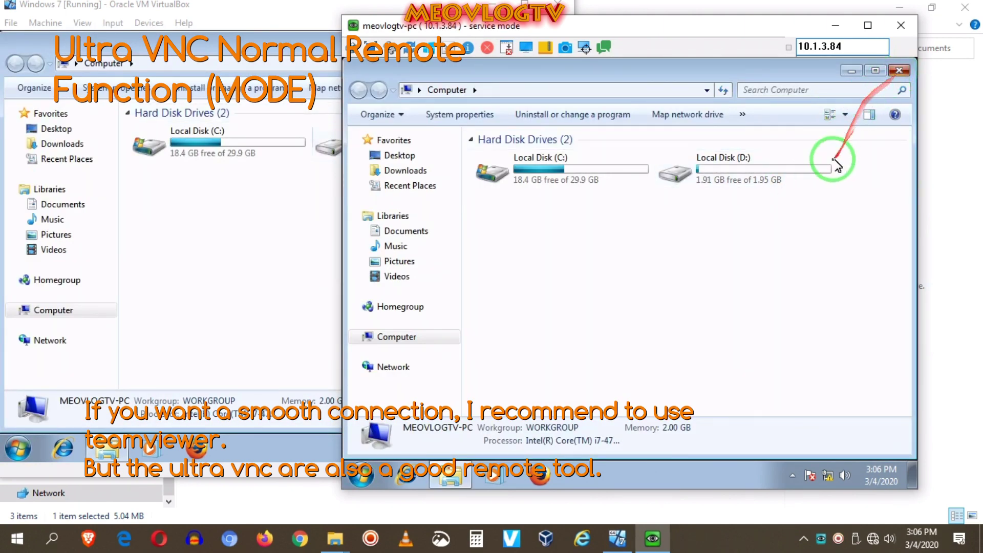
left_click(693, 174)
double_click(692, 174)
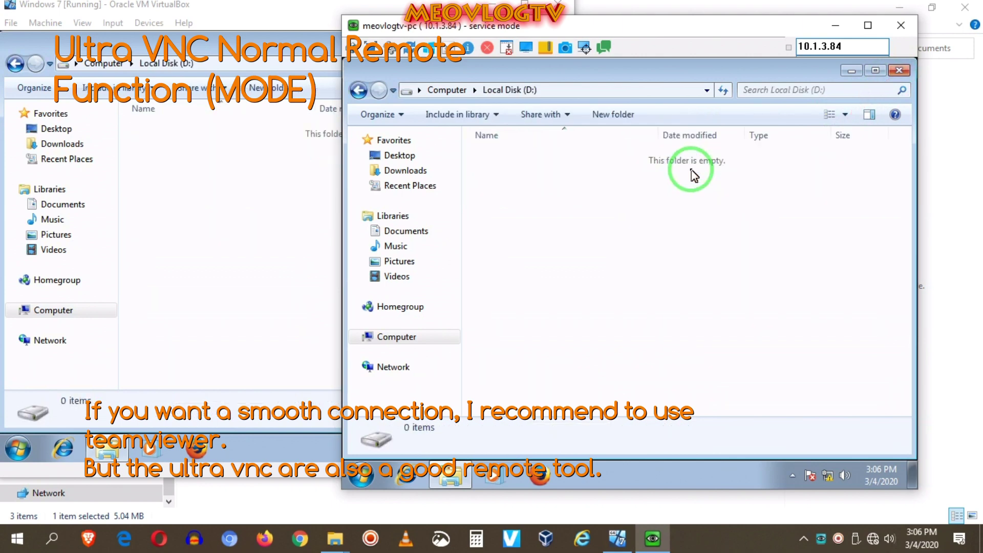
left_click(899, 72)
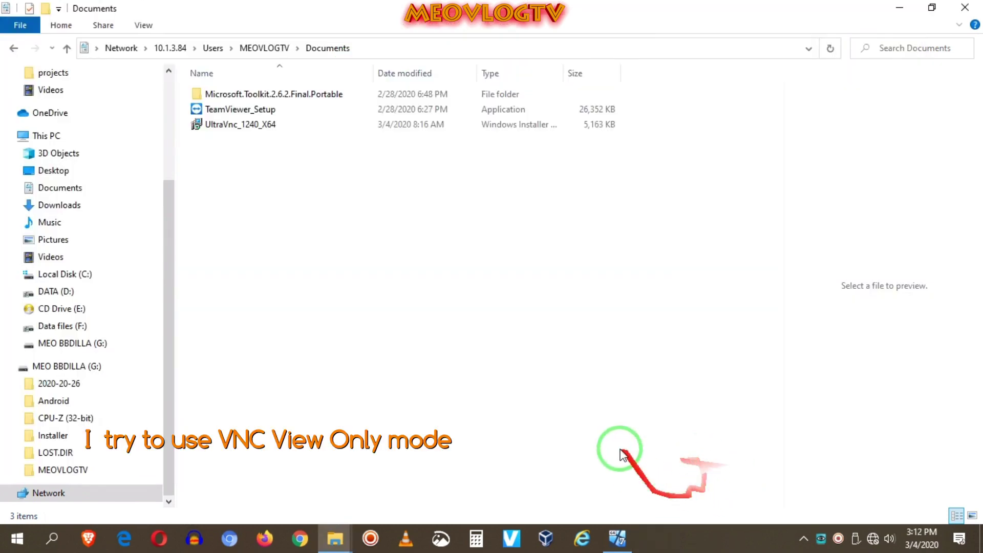
- Launch UltraVNC Viewer with 'View only, no input' enabled and connect to 10.1.3.84 using the password
left_click(17, 538)
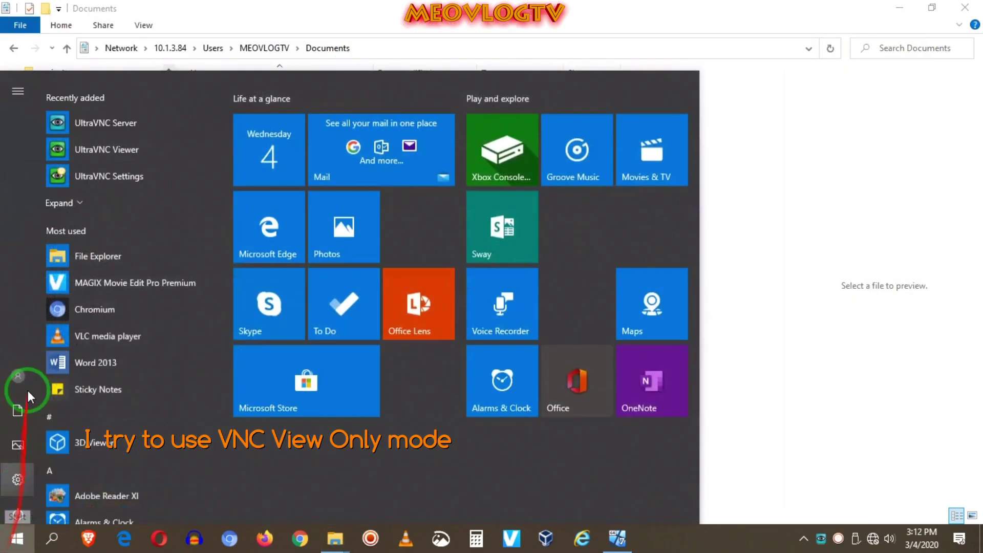
left_click(122, 141)
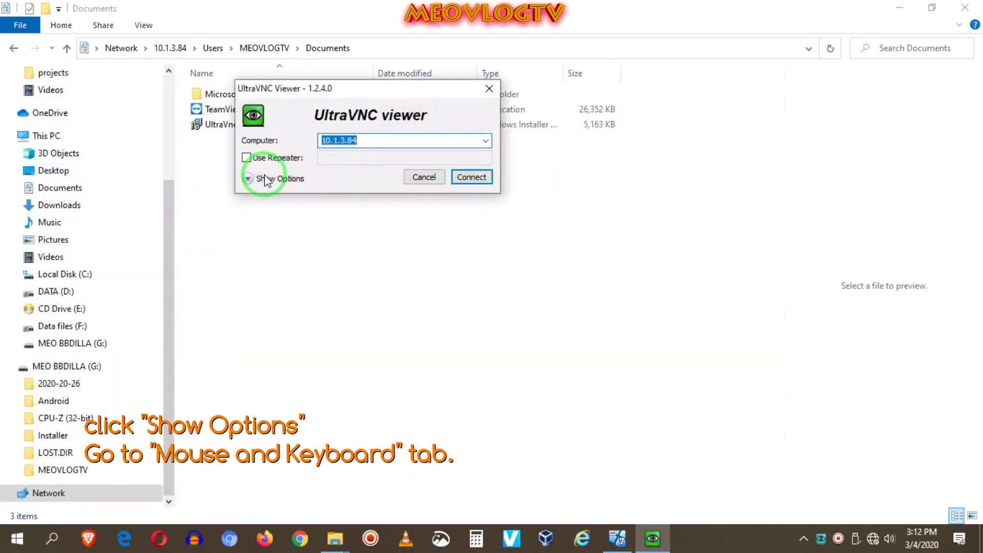
left_click(248, 178)
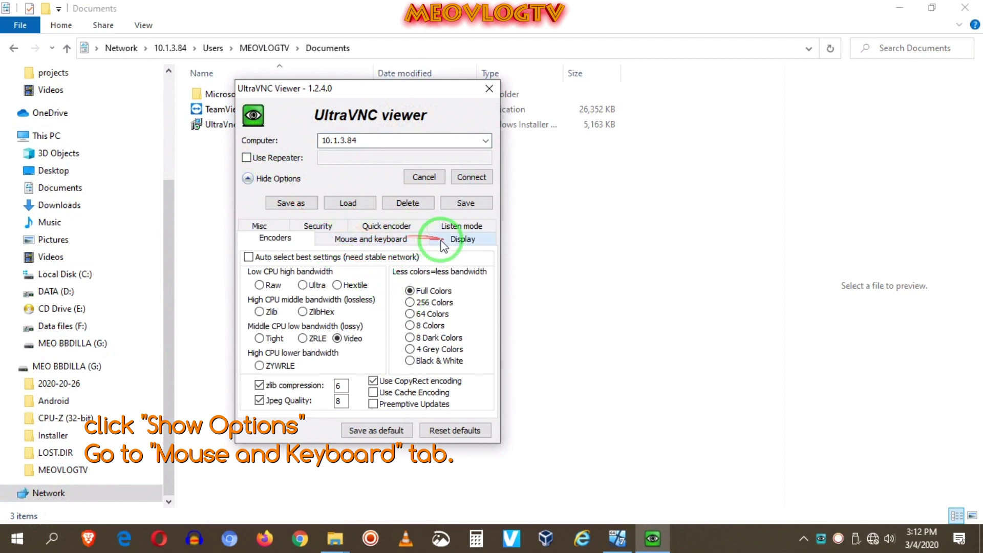
left_click(372, 237)
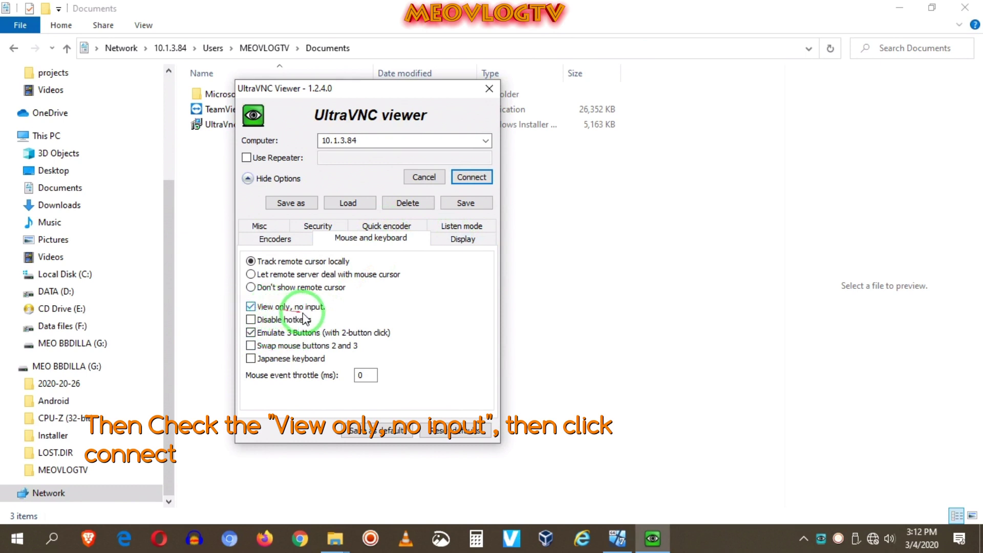
left_click(471, 179)
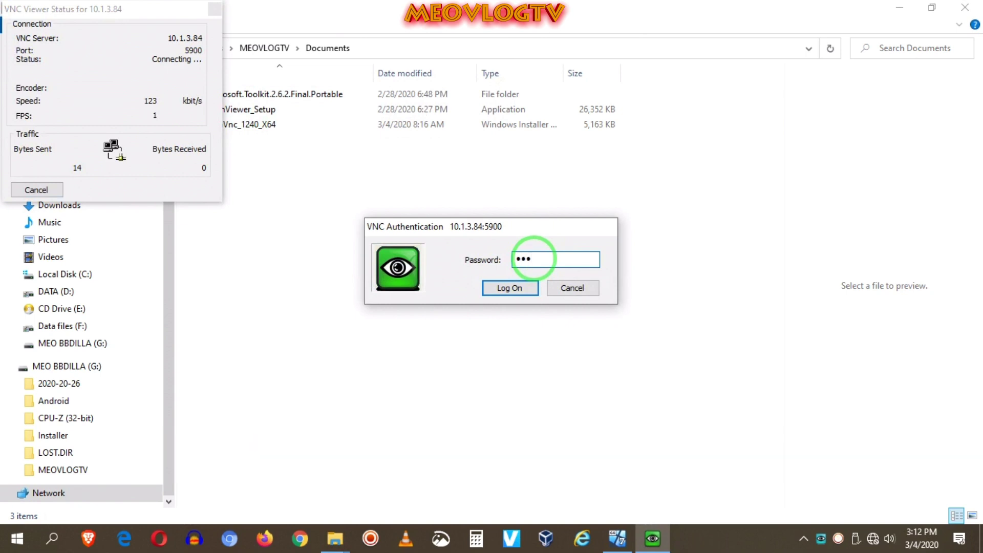
key("Return")
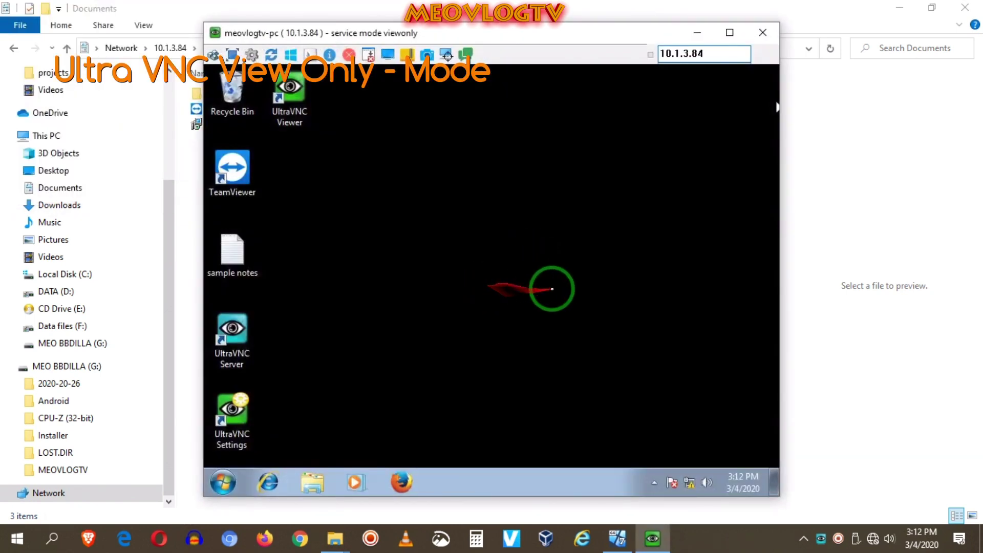
- Place the viewer beside the VirtualBox window and open the Start menu directly on the VM
left_click_drag(528, 33, 529, 59)
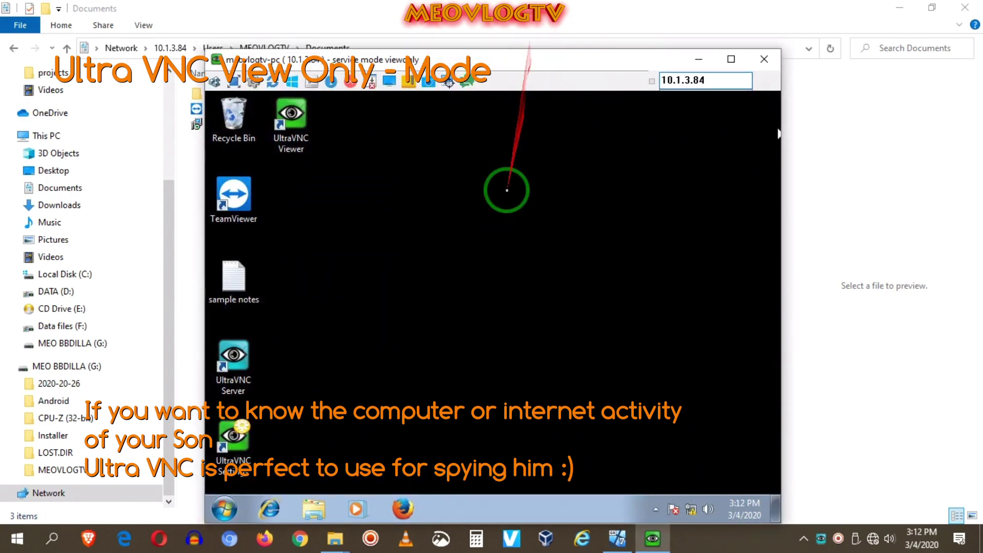
left_click(617, 540)
left_click_drag(642, 65, 909, 31)
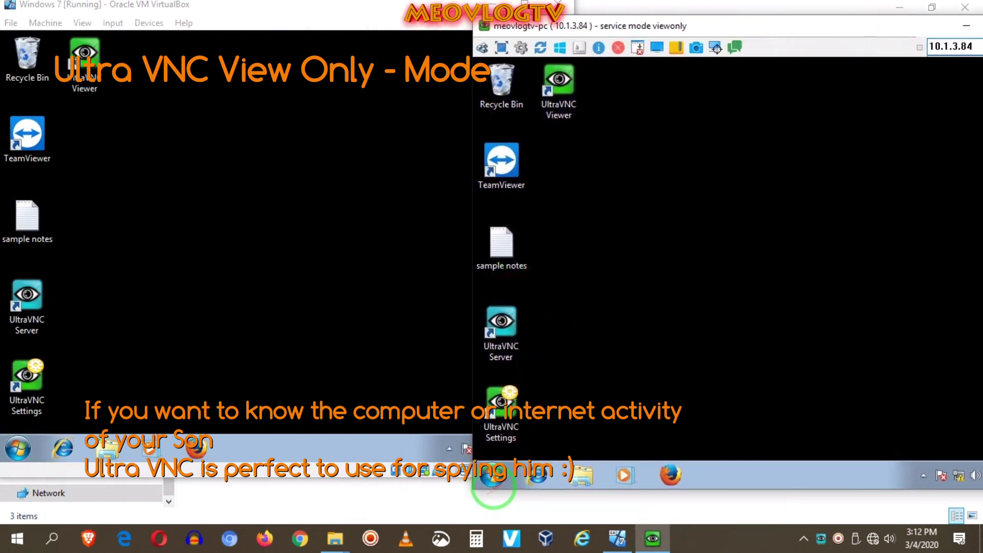
left_click_drag(738, 27, 623, 33)
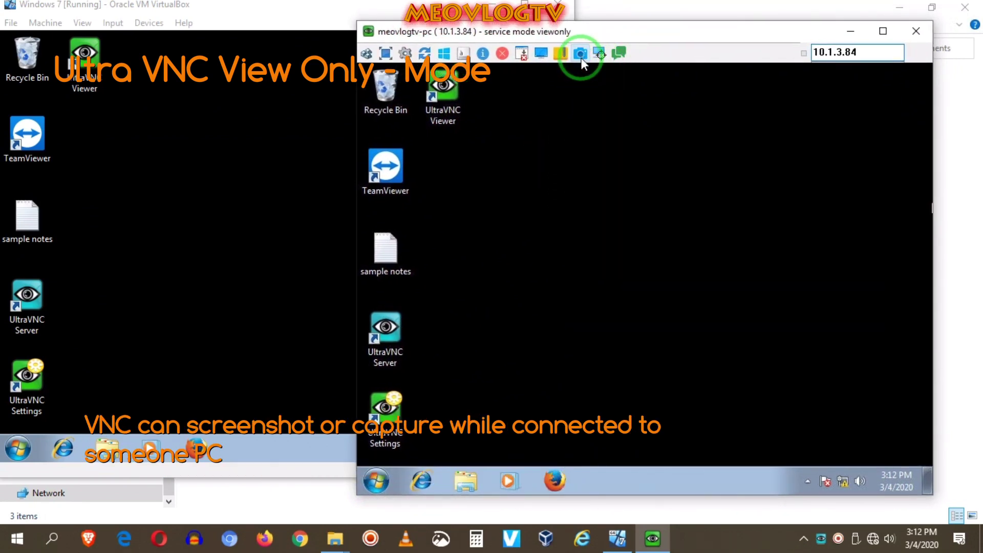
left_click(17, 453)
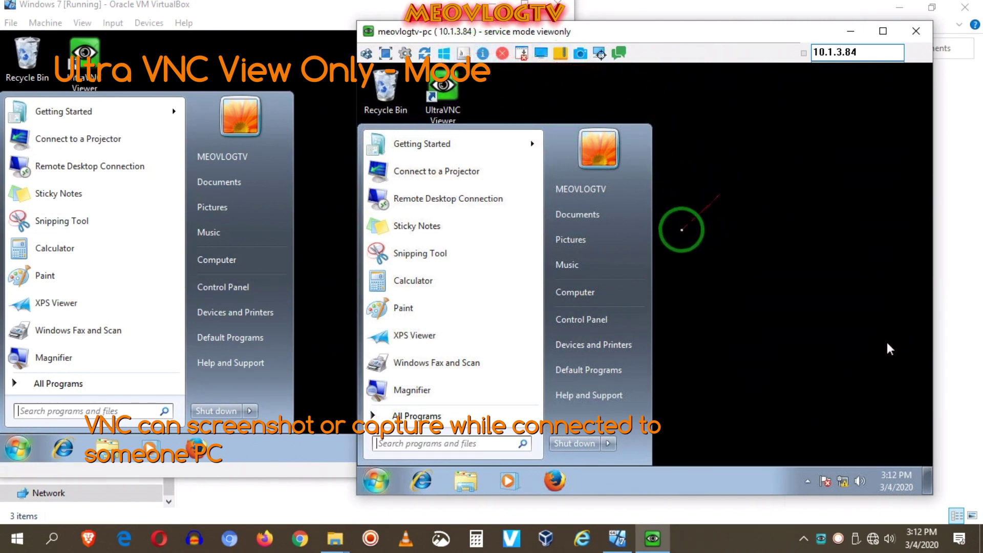
- Compare the mirrored Start menu in the view-only viewer with the VM, then move the viewer aside
mouse_move(716, 31)
left_mouse_down()
mouse_move(772, 71)
mouse_move(679, 40)
mouse_move(696, 35)
left_mouse_up()
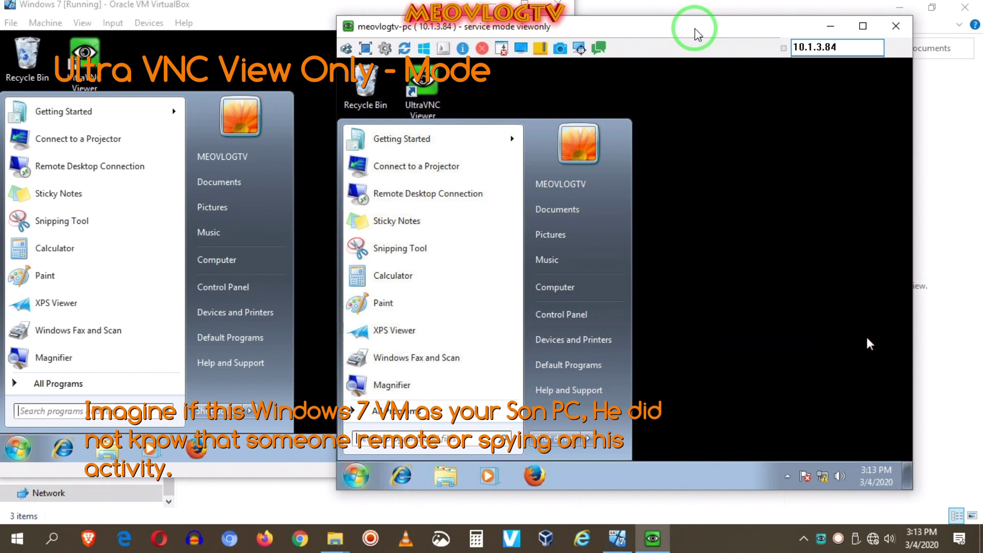
left_click(2, 144)
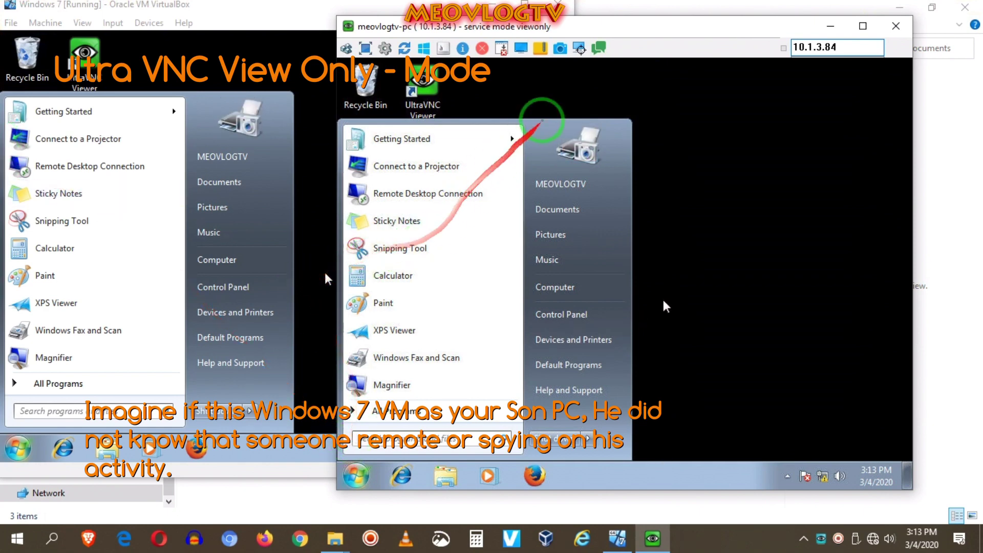
left_click_drag(639, 27, 627, 29)
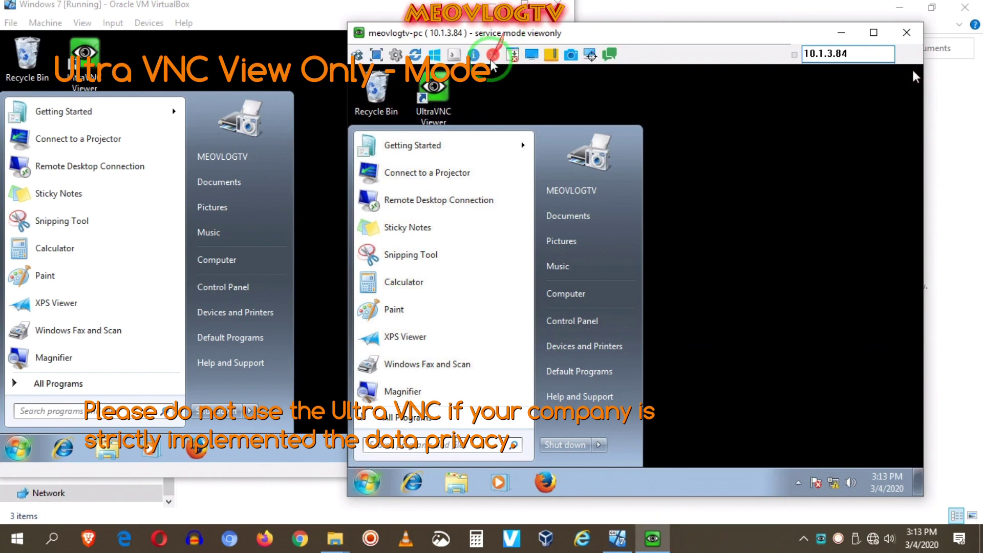
left_click(317, 10)
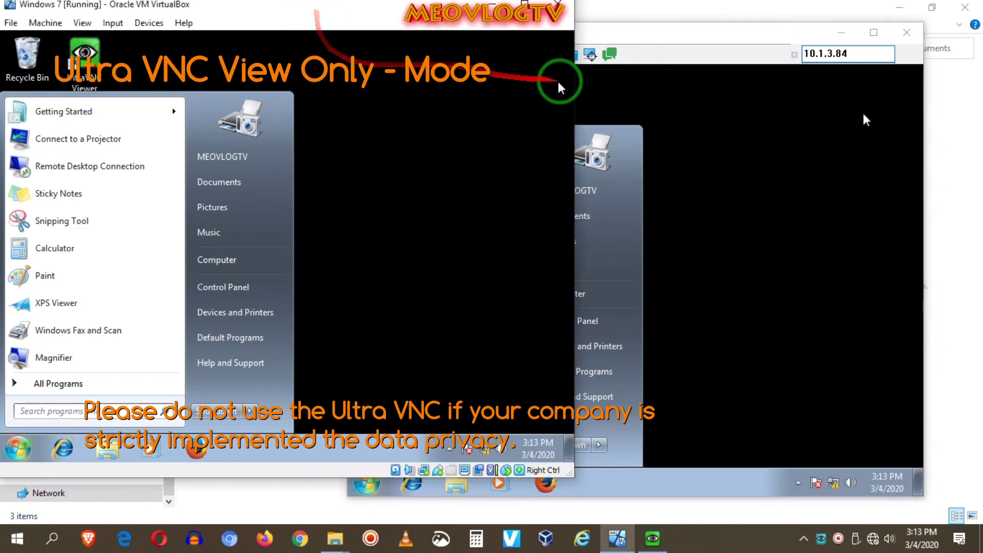
left_click(629, 55)
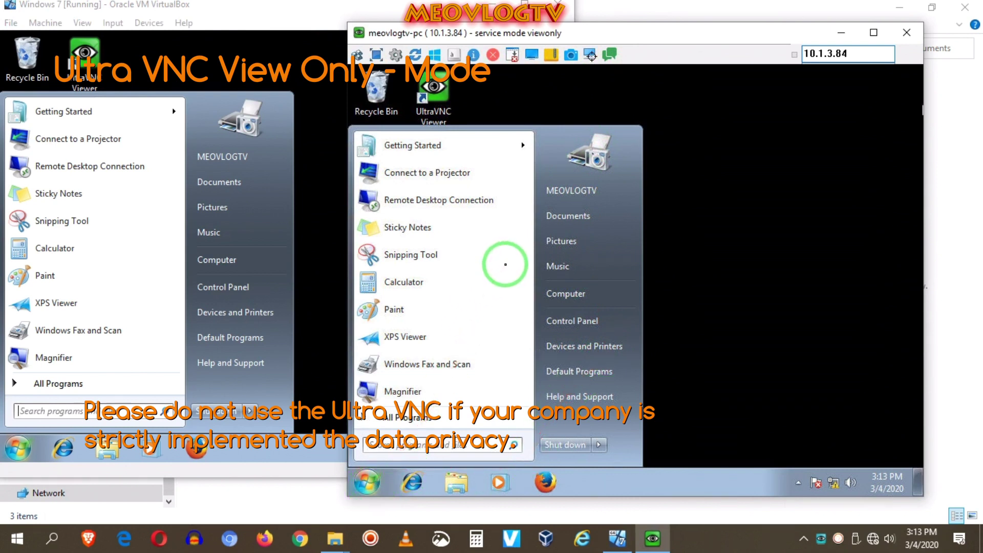
left_click_drag(560, 36, 492, 33)
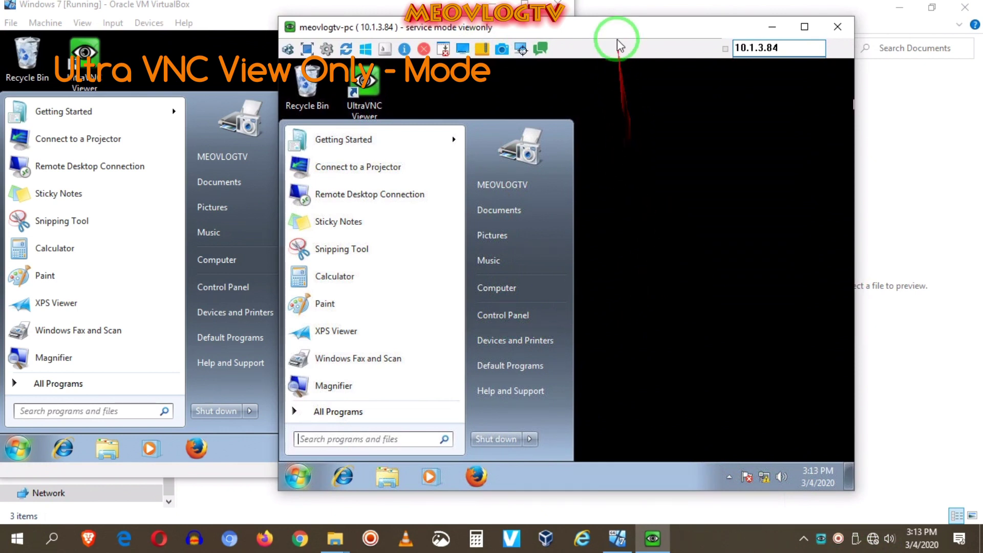
left_click_drag(615, 34, 645, 40)
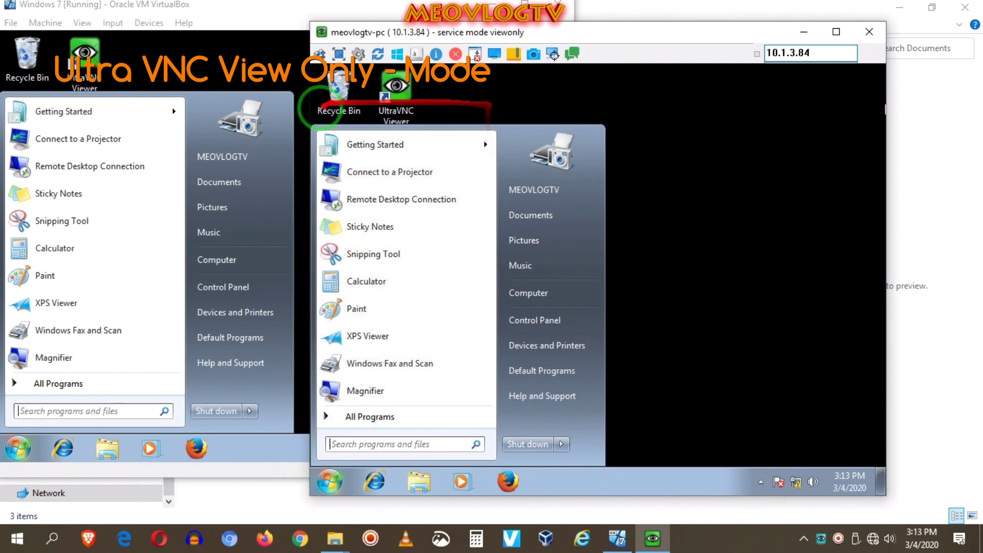
left_click_drag(581, 38, 856, 163)
- Close the VM's Start menu and delete the UltraVNC Server and UltraVNC Settings desktop shortcuts
left_click(481, 365)
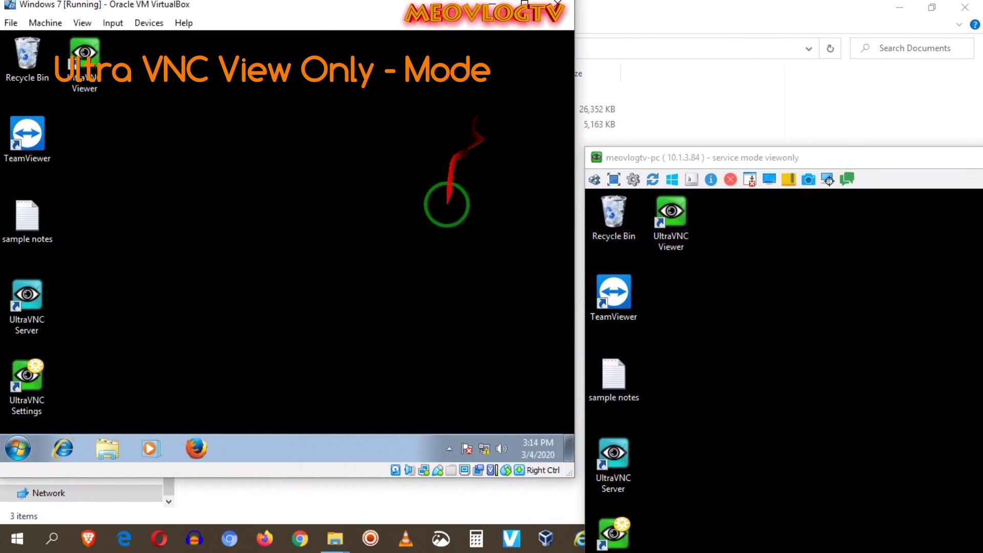
left_click_drag(715, 160, 746, 126)
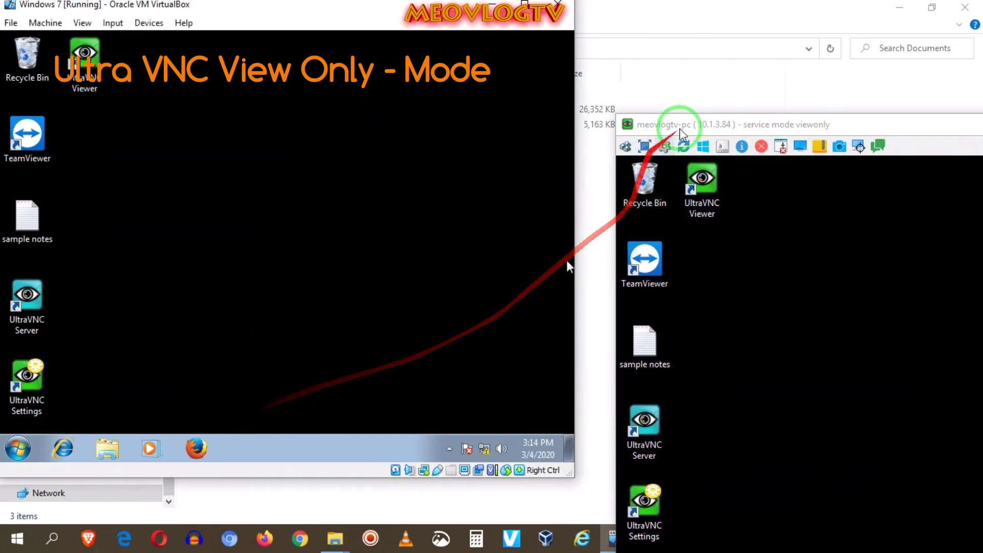
left_click_drag(707, 132, 497, 51)
left_click(73, 399)
left_click_drag(76, 406, 4, 285)
right_click(23, 301)
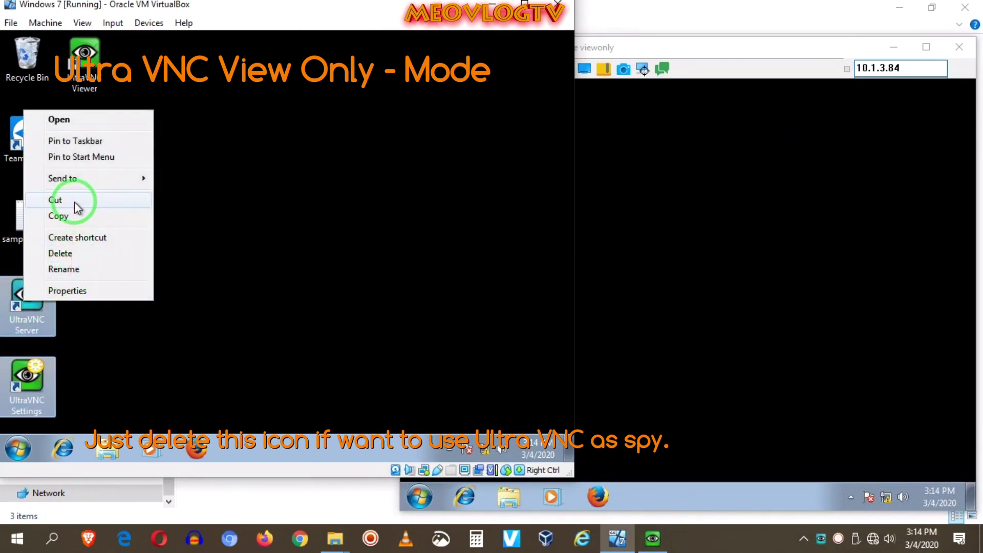
left_click(78, 253)
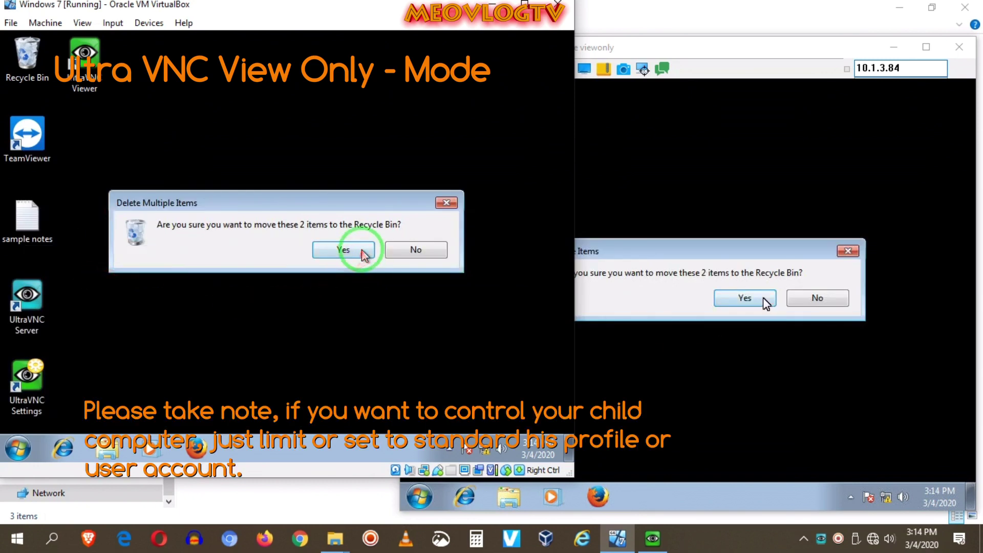
left_click(347, 250)
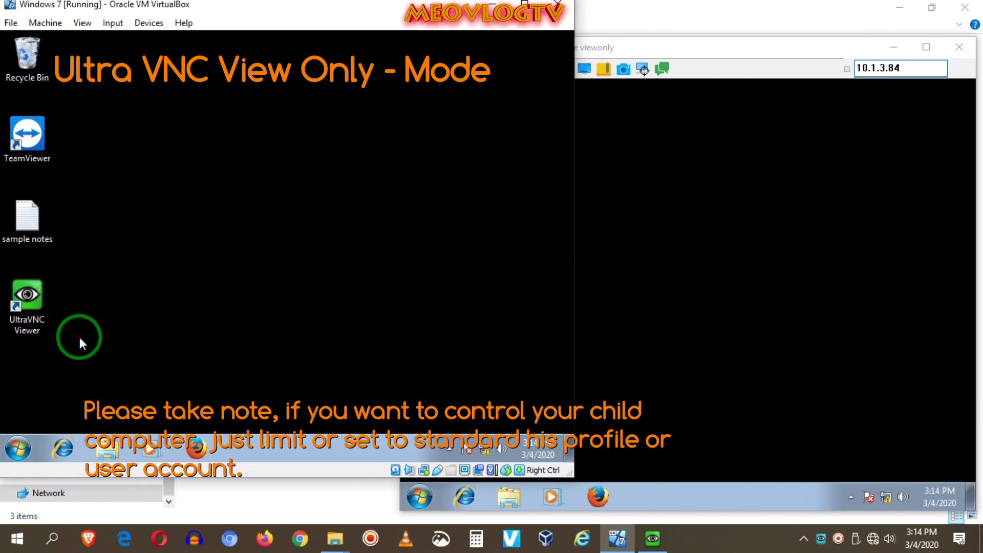
- Delete the UltraVNC Viewer desktop shortcut as well
right_click(28, 296)
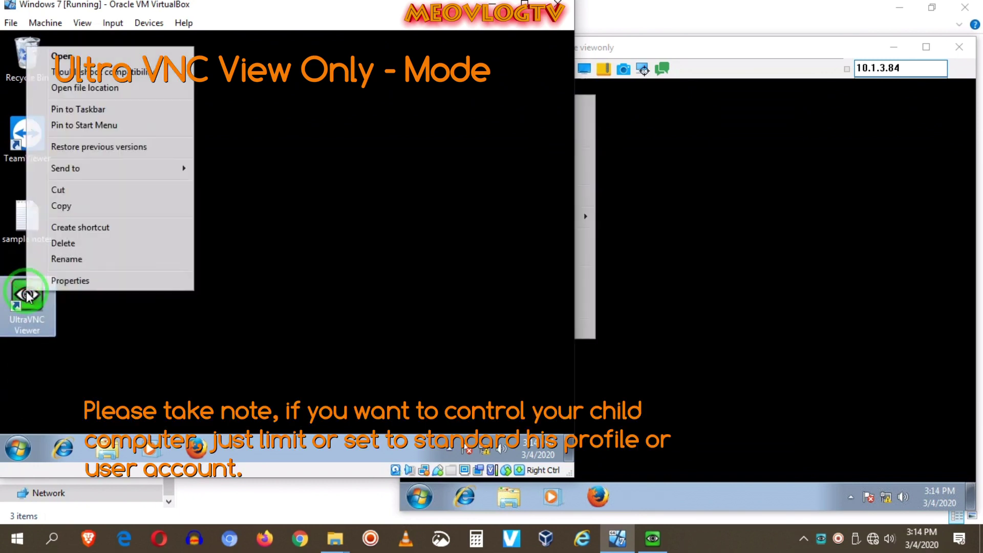
left_click(64, 244)
left_click(330, 317)
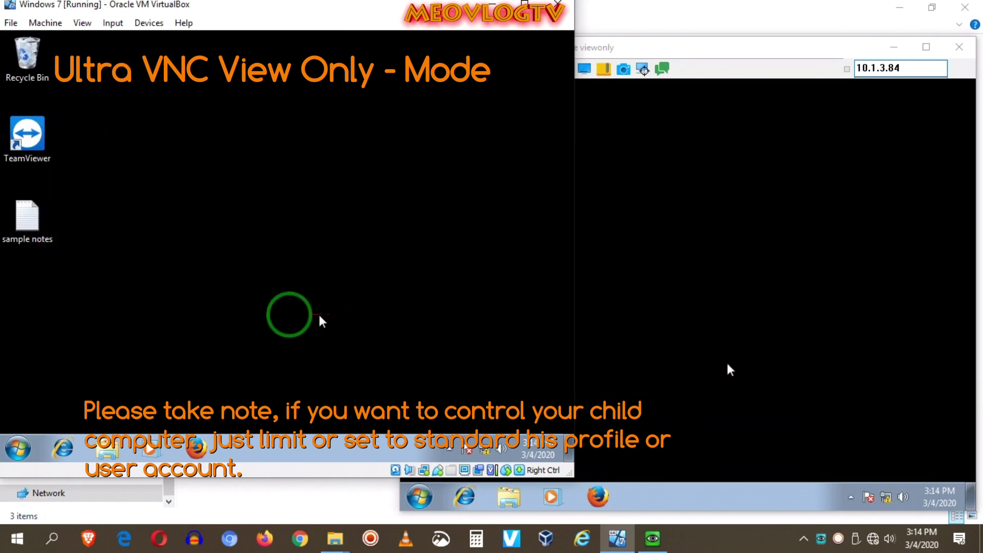
- Open Computer Management from the VM's Start menu and list the users under Local Users and Groups
left_click_drag(409, 34, 429, 43)
left_click(53, 456)
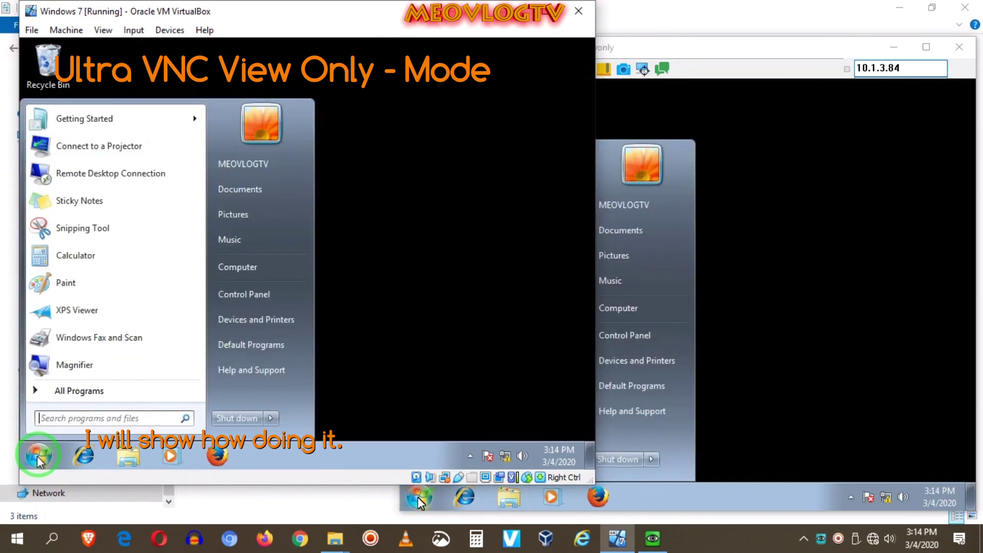
right_click(230, 276)
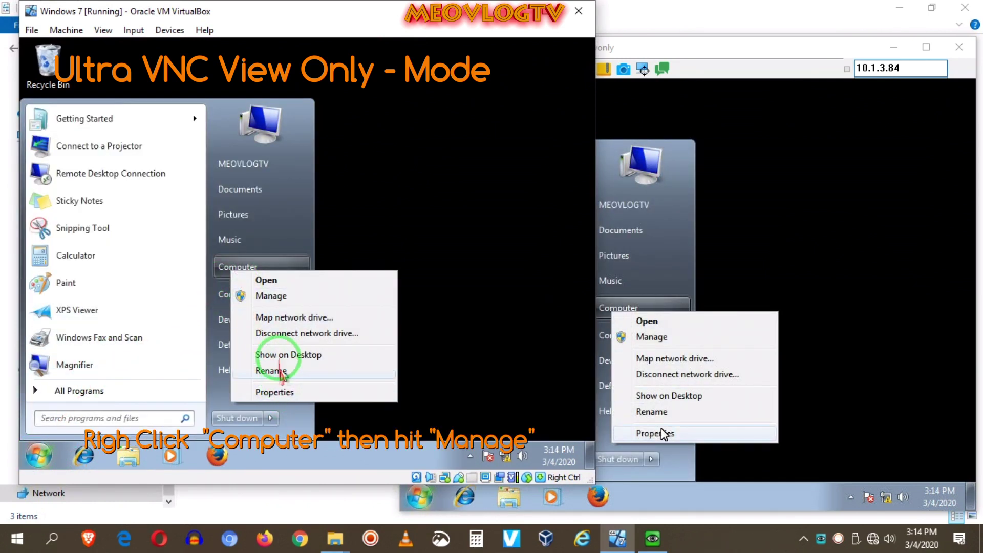
left_click(264, 297)
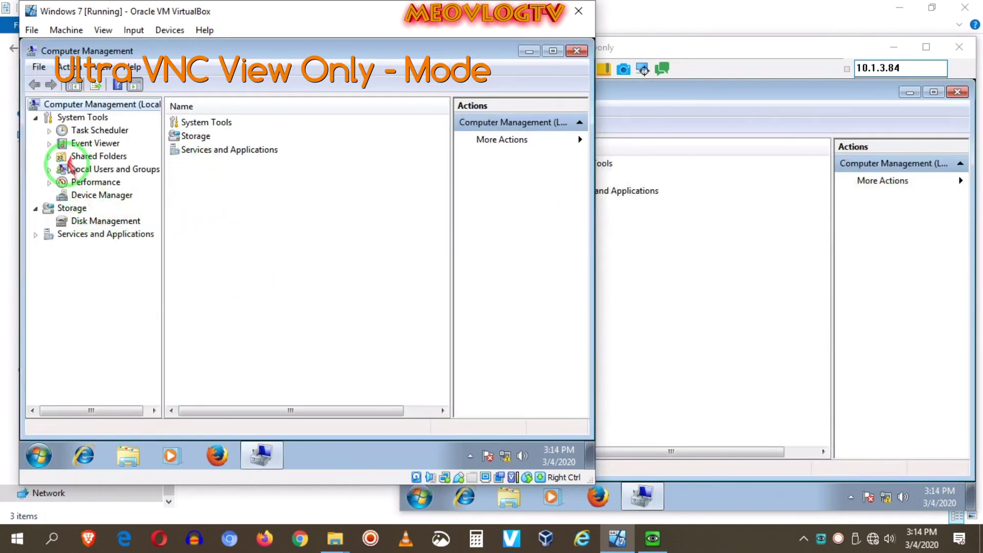
left_click(61, 173)
double_click(198, 122)
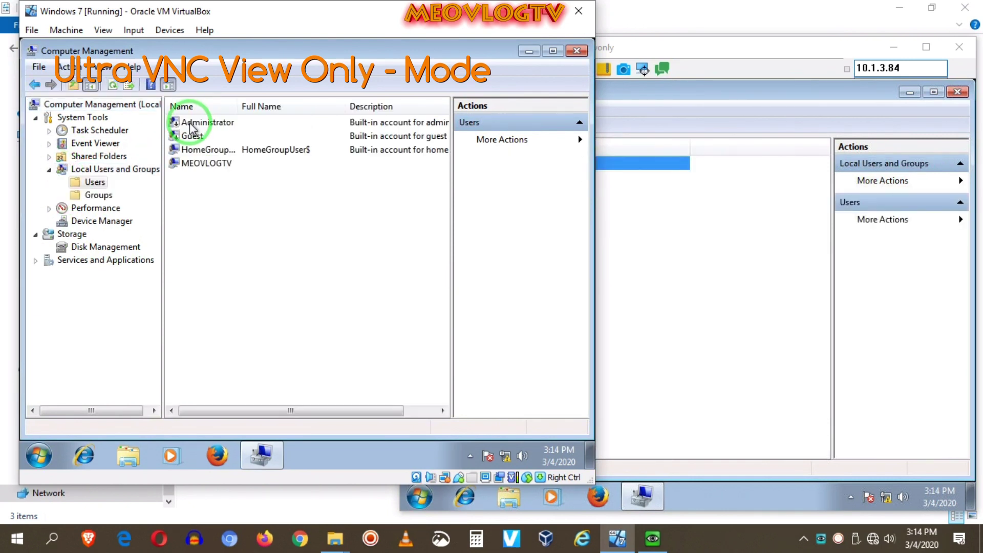
- In the user account's Member Of tab, remove it from Administrators, HomeUsers and Remote Desktop Users
left_click(200, 166)
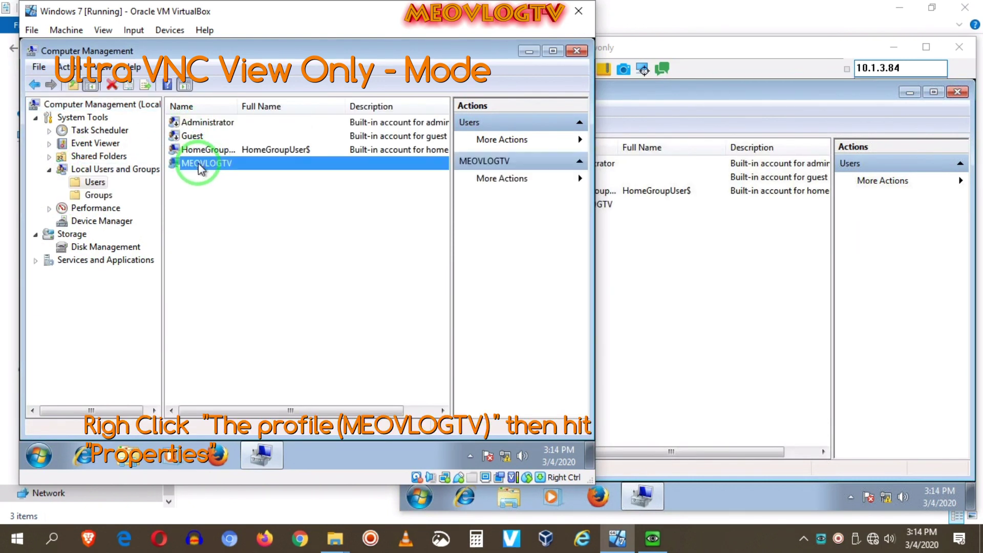
right_click(199, 166)
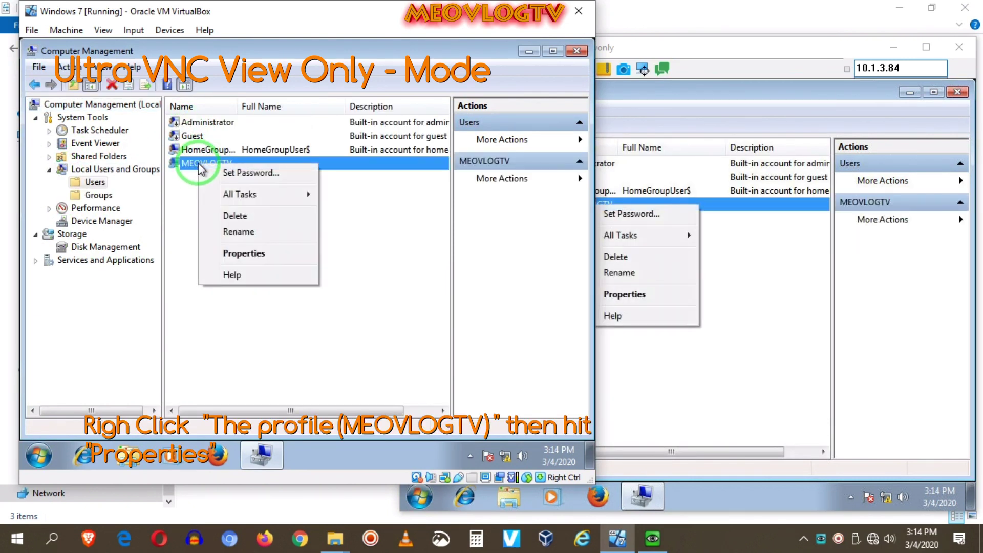
left_click(233, 254)
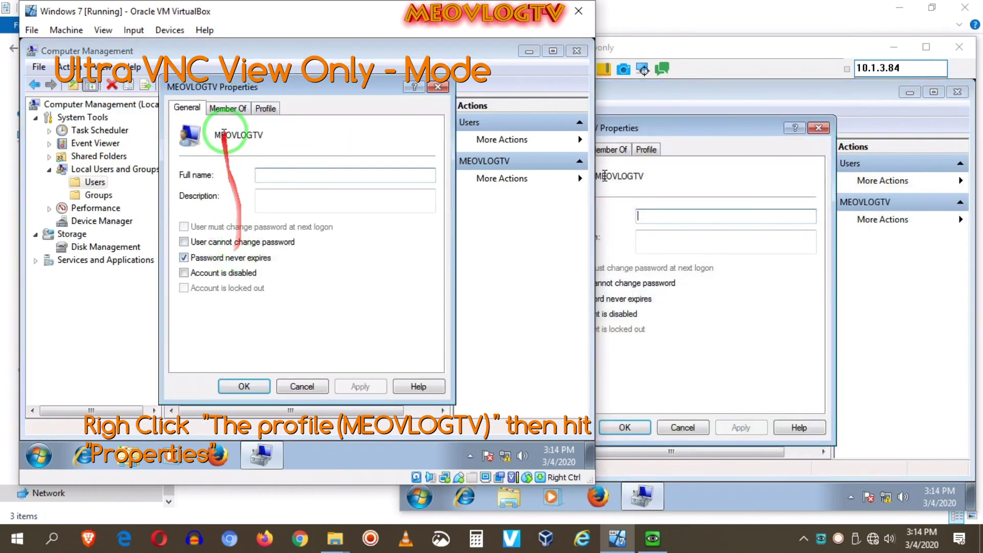
left_click(437, 86)
right_click(213, 169)
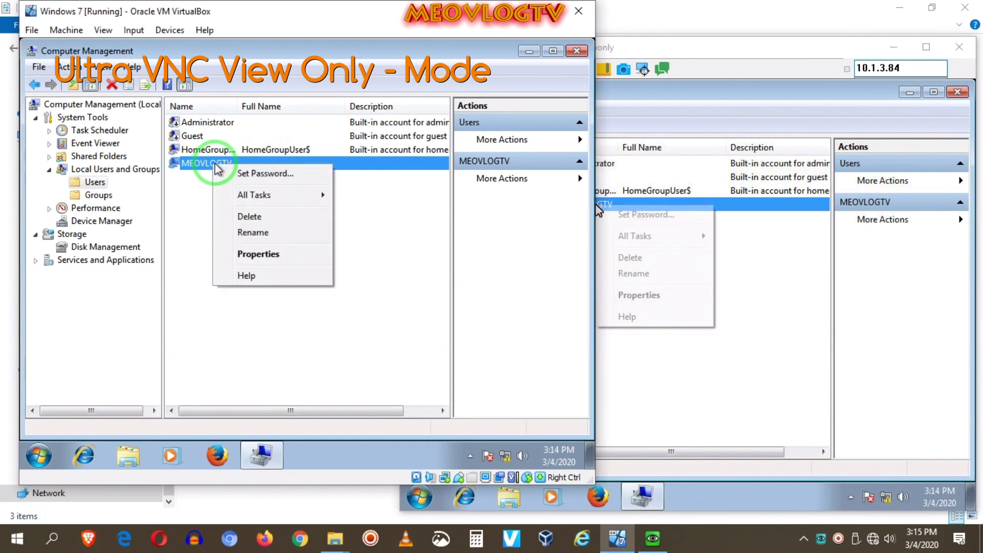
left_click(249, 255)
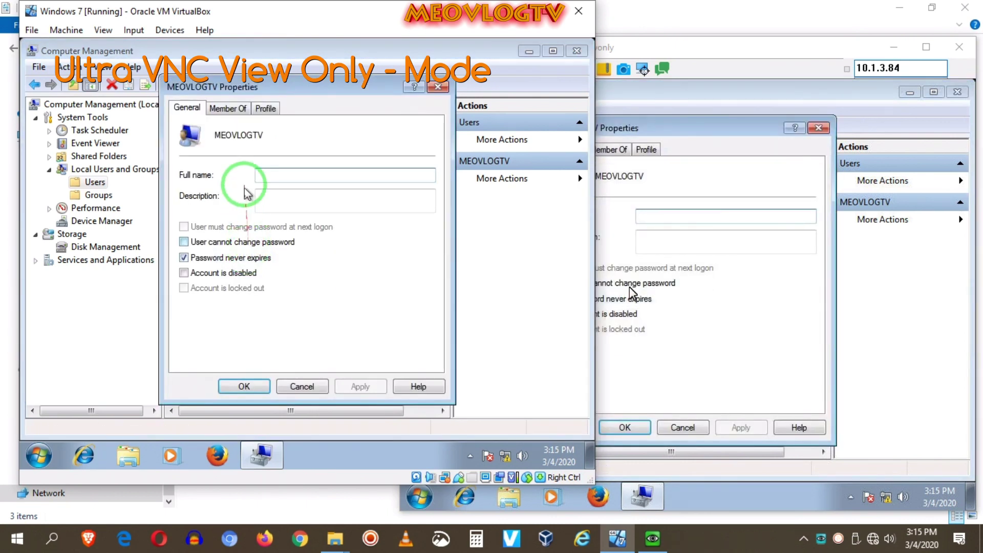
left_click(227, 109)
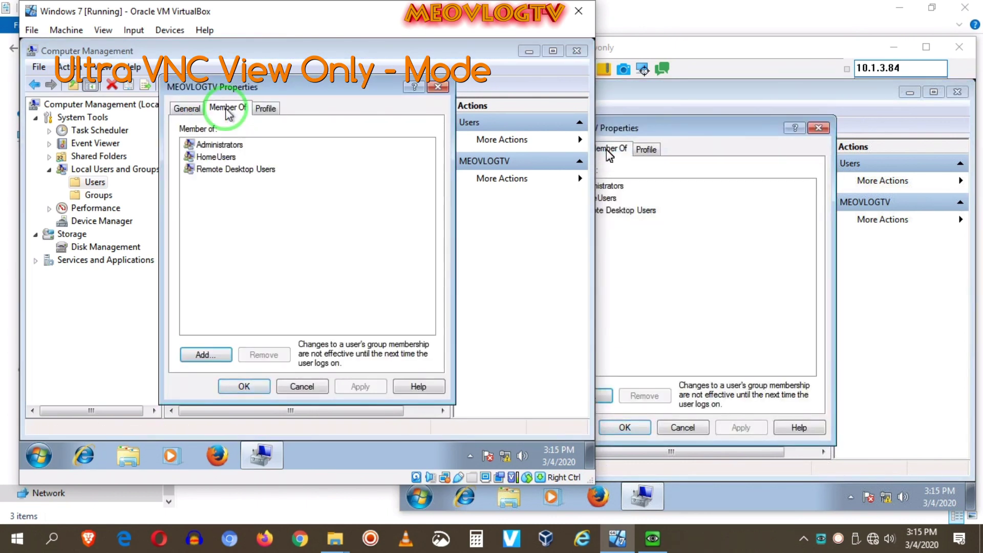
left_click_drag(285, 190, 175, 136)
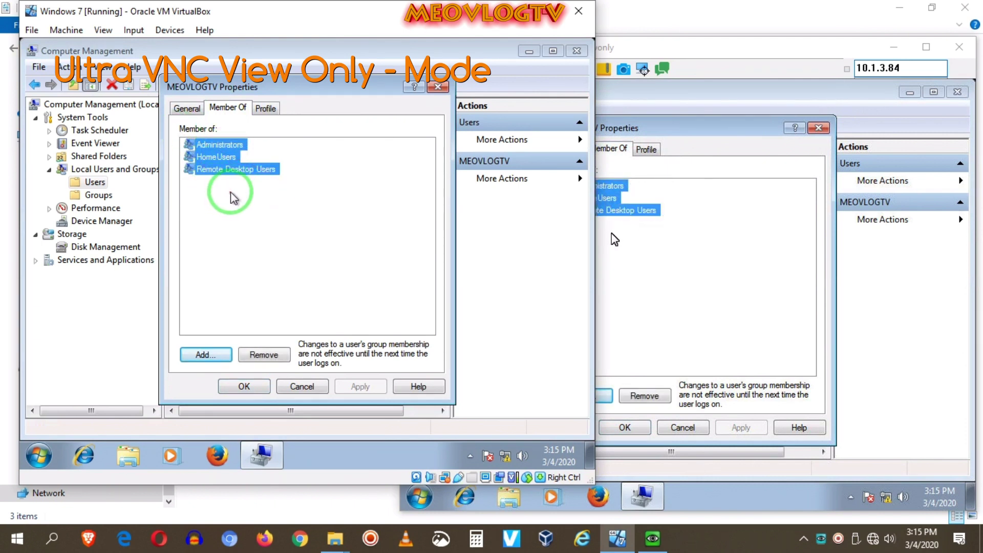
left_click(260, 353)
- Find and select the Users group through Advanced search, then cancel both dialogs without saving
left_click(207, 358)
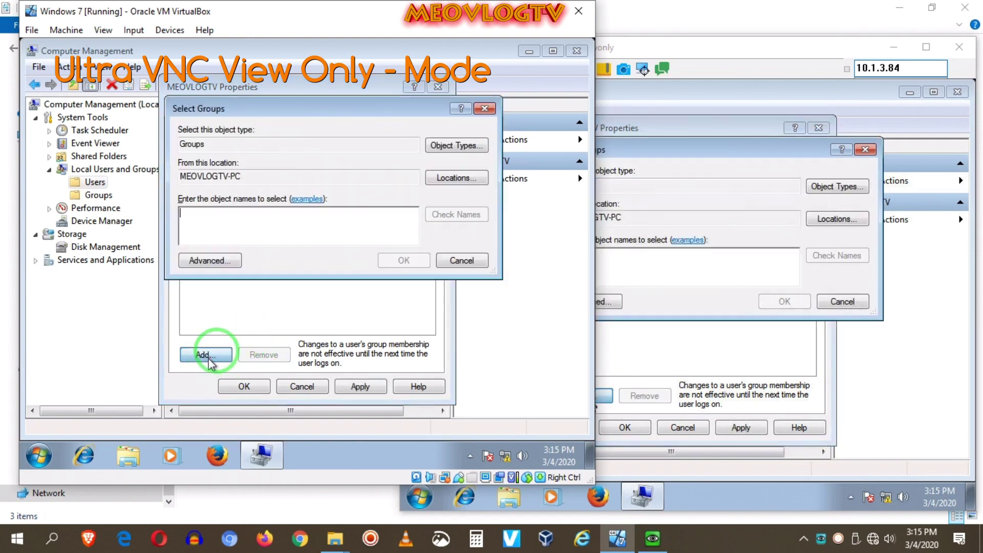
left_click(215, 257)
left_click(509, 184)
scroll(290, 360, "down", 3)
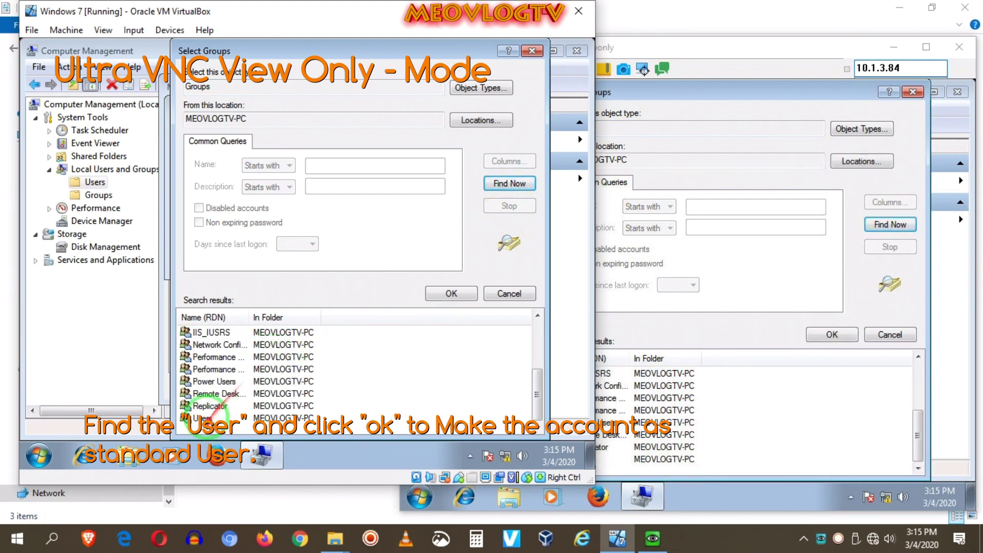
left_click(215, 418)
left_click(443, 294)
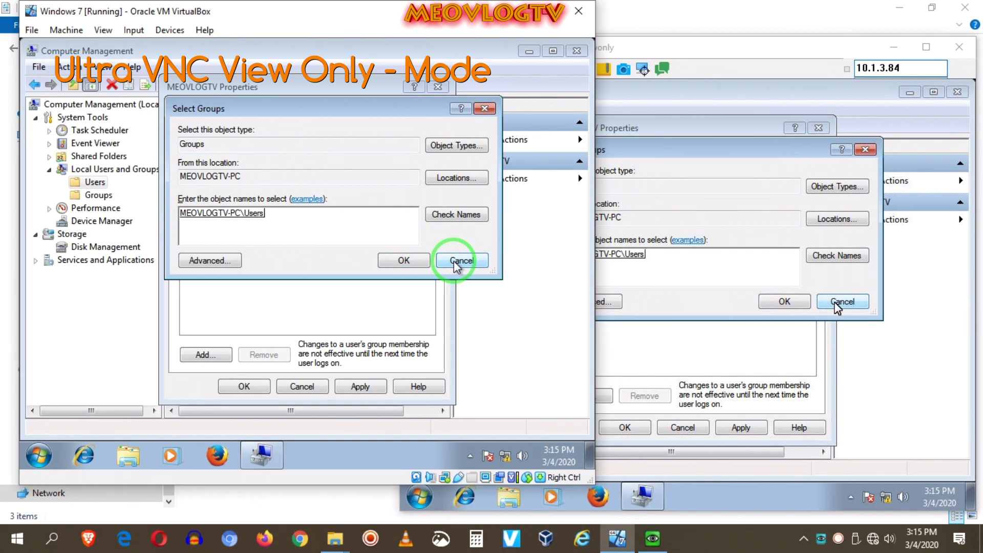
left_click(455, 262)
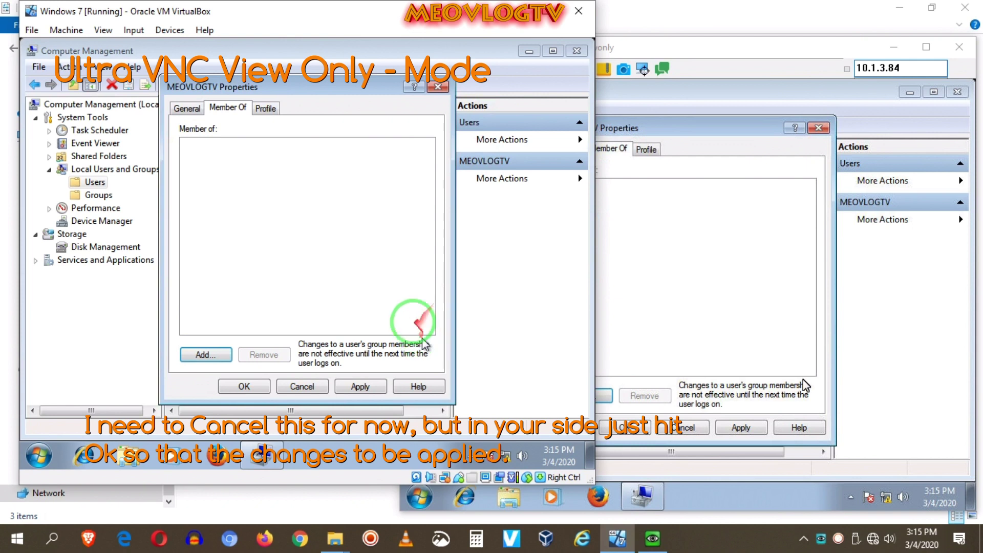
left_click(302, 387)
- Reopen the account's Member Of list to confirm it's unchanged, then close Computer Management
left_click(206, 164)
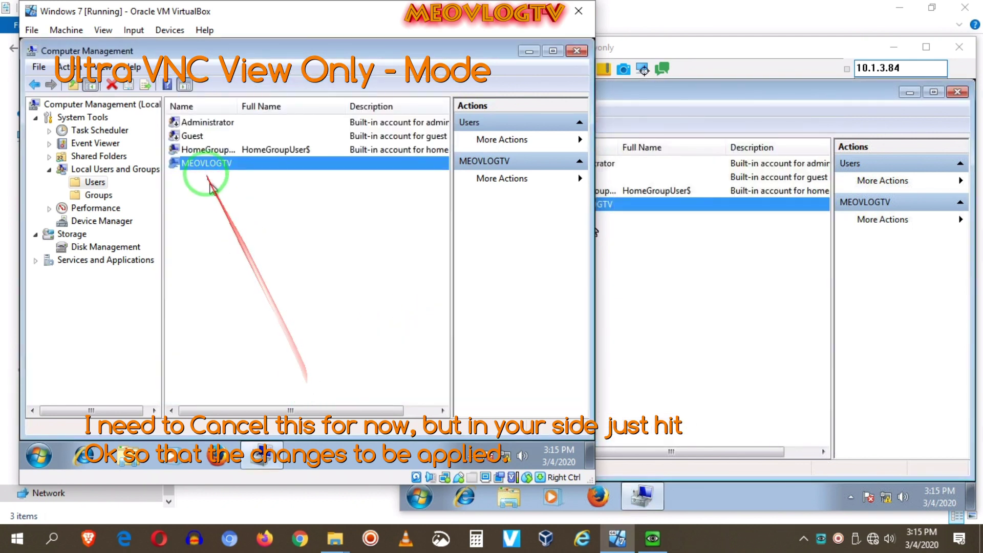
right_click(206, 165)
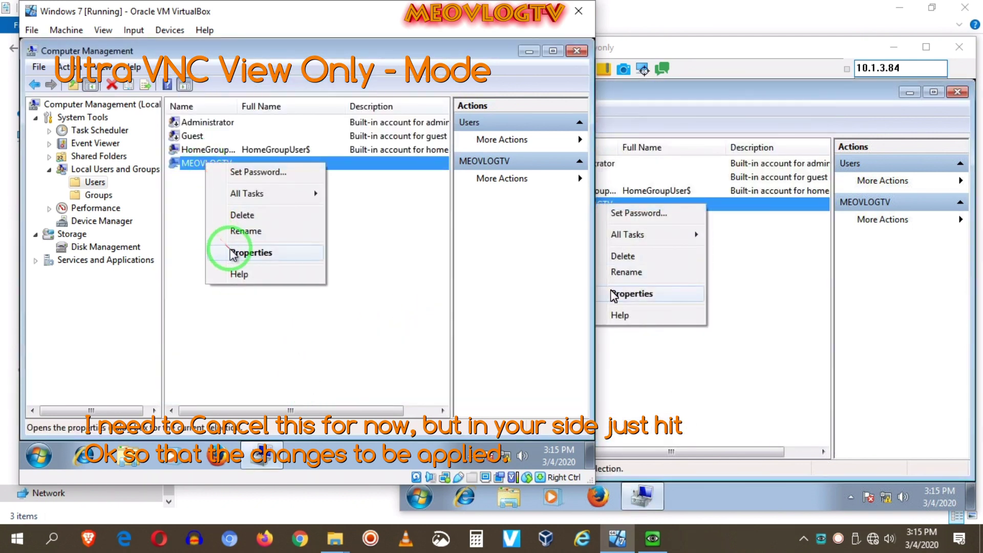
left_click(249, 253)
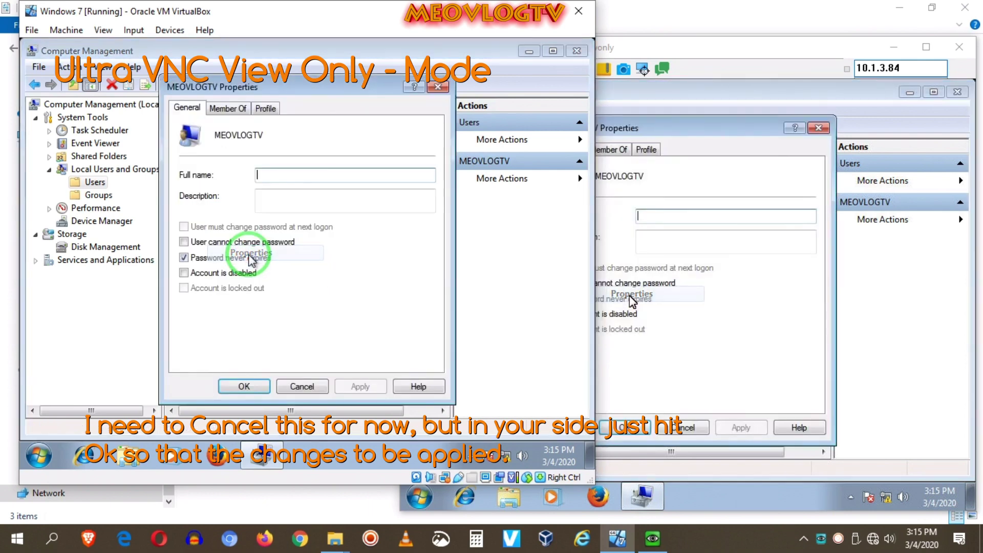
left_click(227, 107)
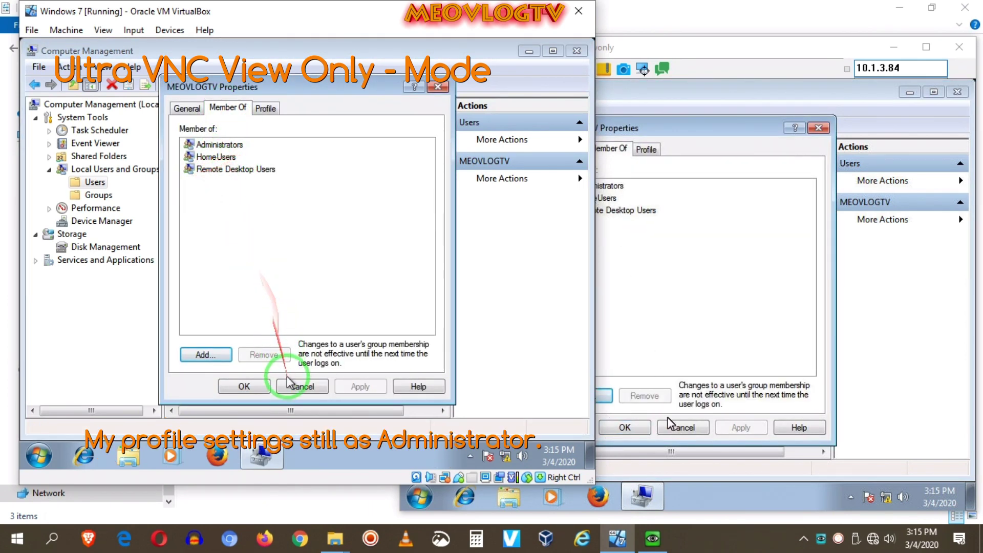
left_click(299, 387)
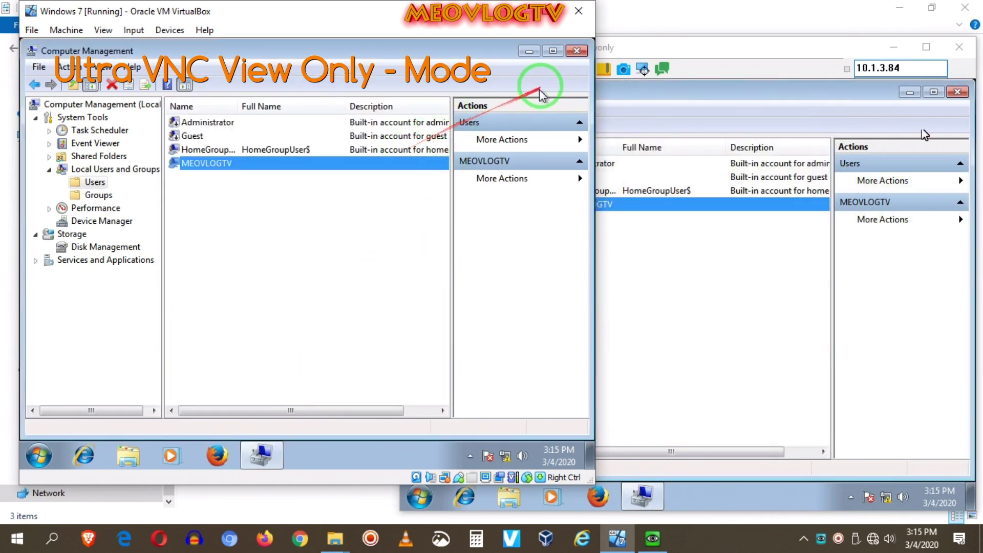
left_click(576, 52)
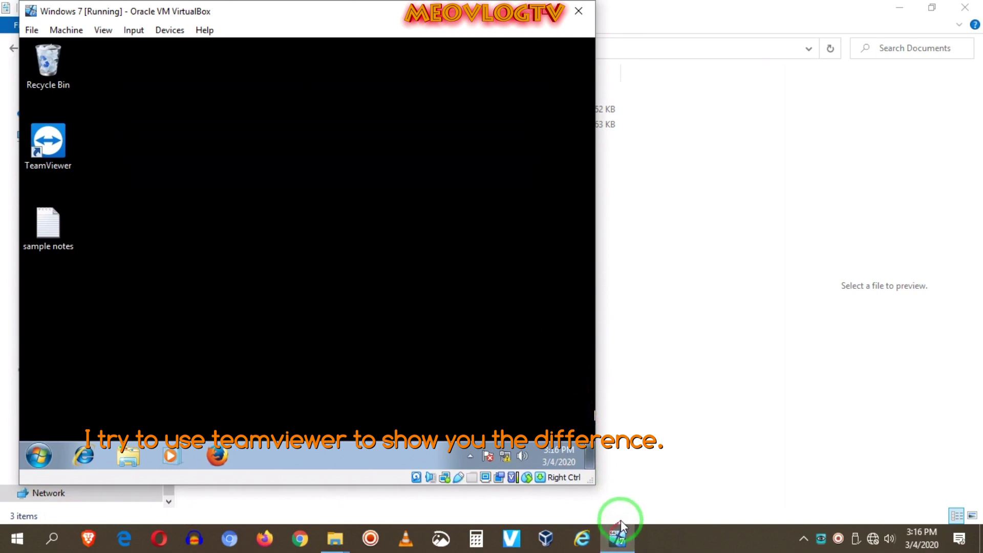
- Connect from TeamViewer to partner 10.1.3.84 and log on with the partner's password
left_click(803, 539)
left_click(804, 481)
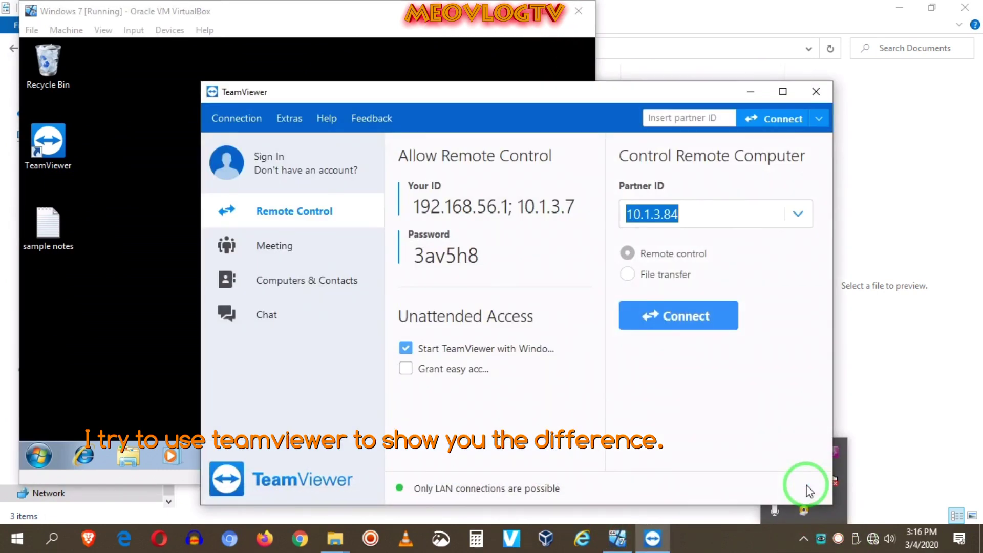
left_click_drag(605, 95, 779, 90)
left_click(862, 316)
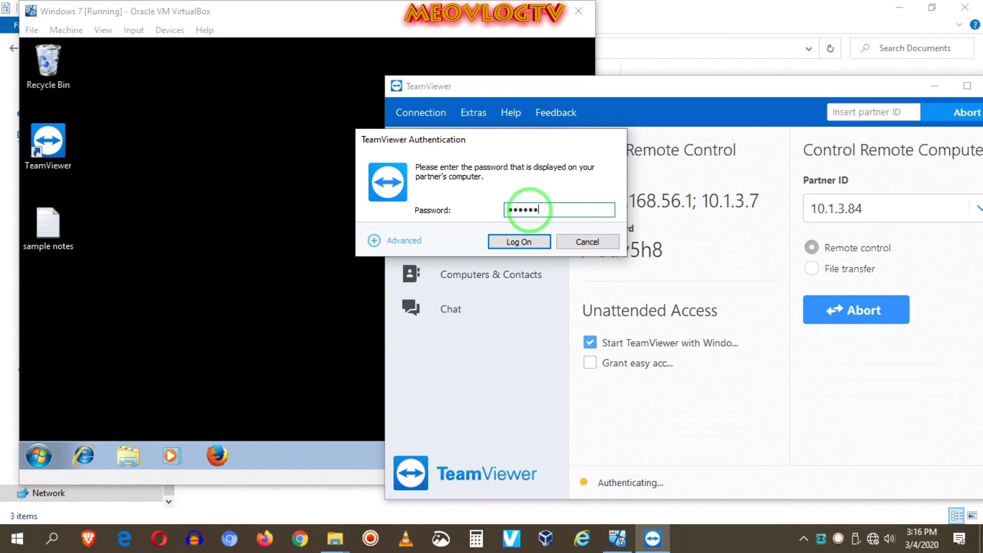
left_click(518, 241)
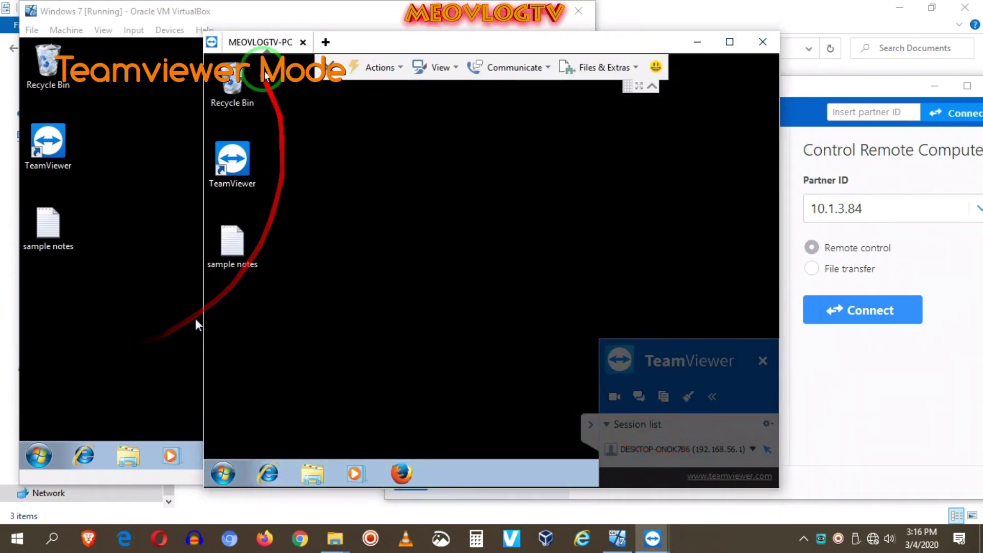
- End the TeamViewer session from the VM's panel and close TeamViewer
left_click(256, 16)
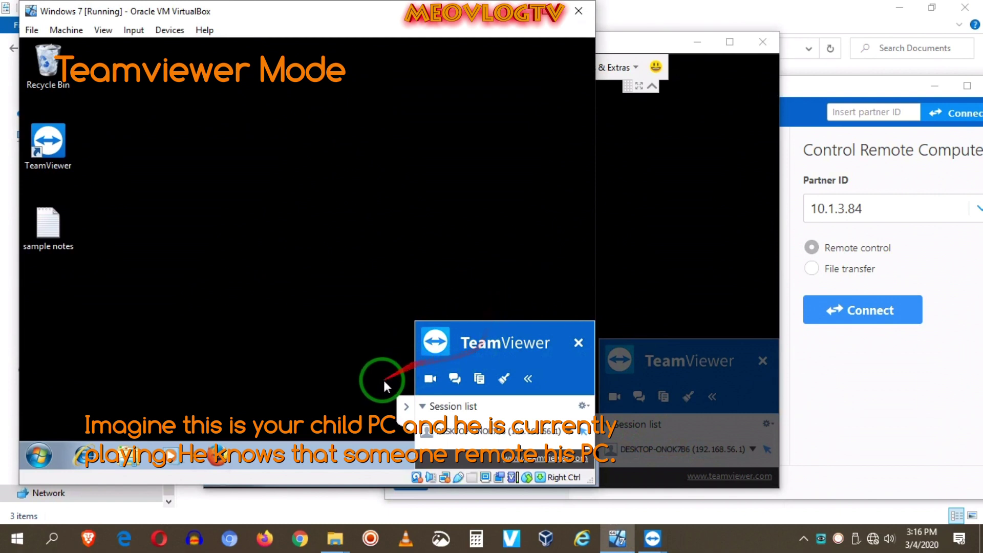
left_click(411, 411)
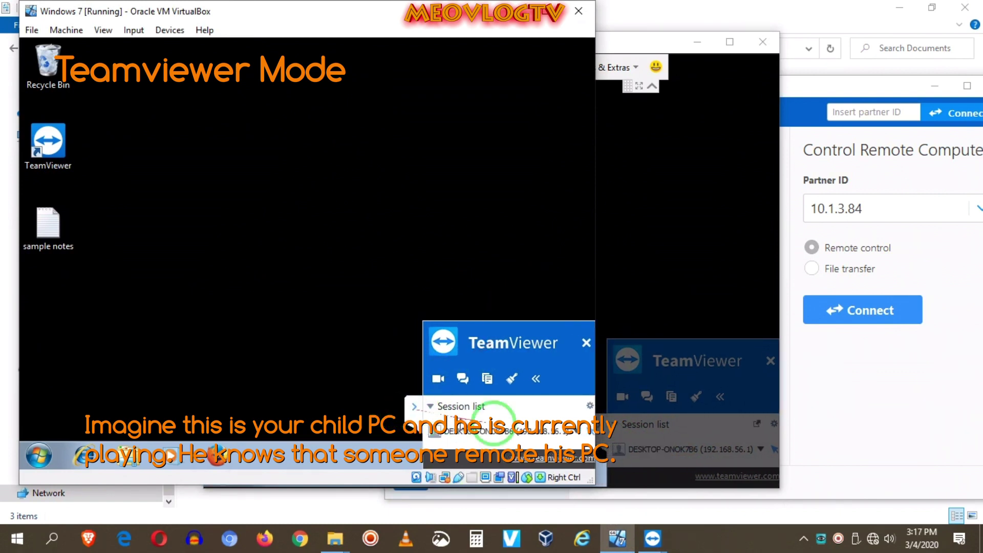
left_click(587, 410)
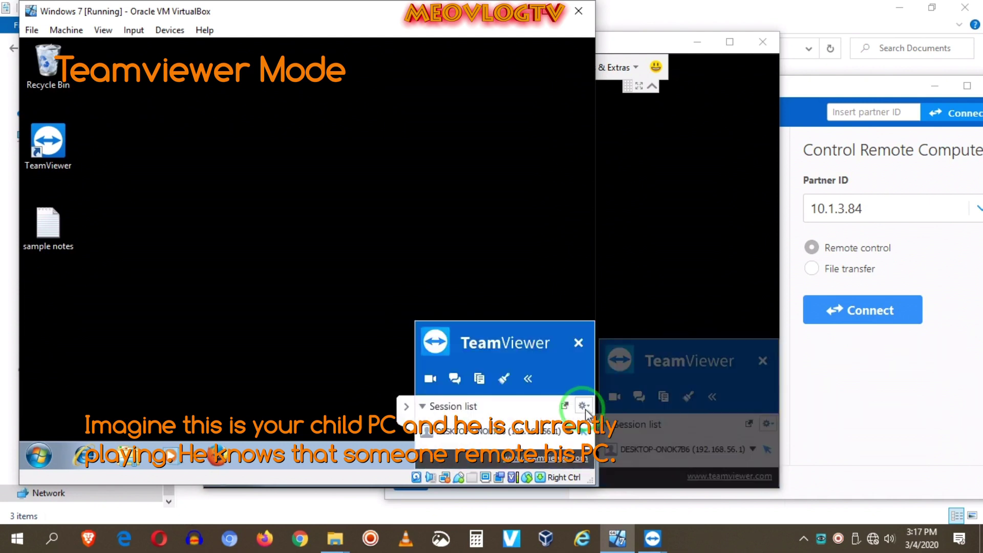
left_click(578, 340)
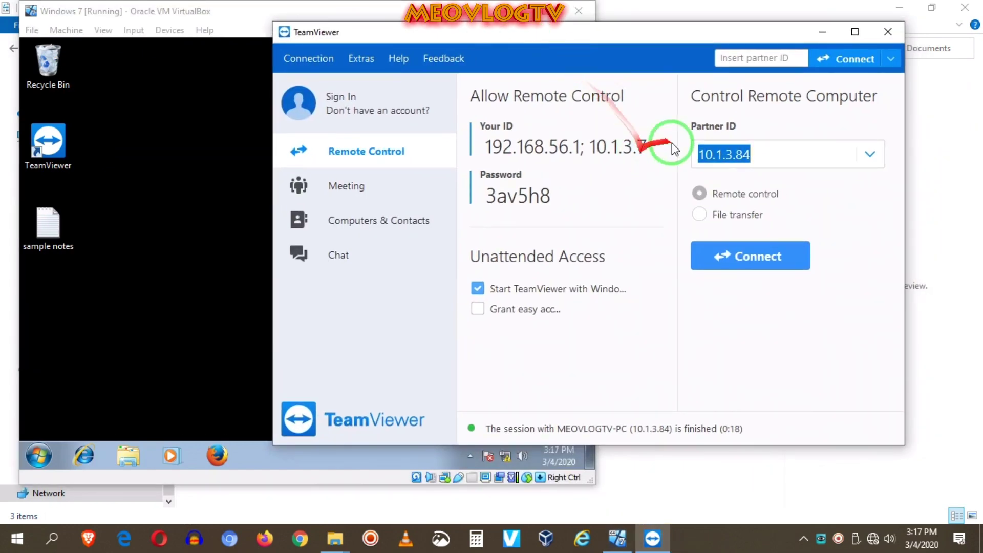
left_click(887, 32)
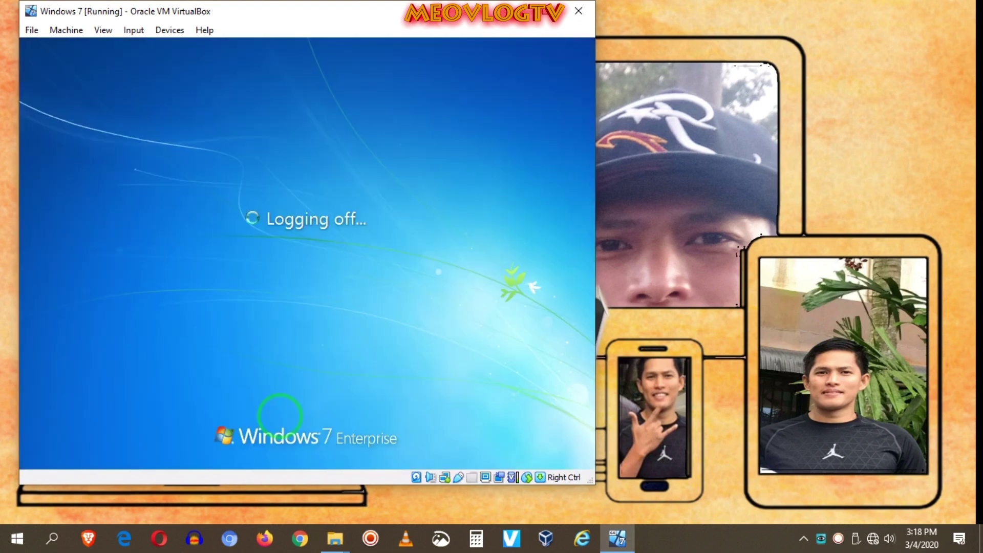